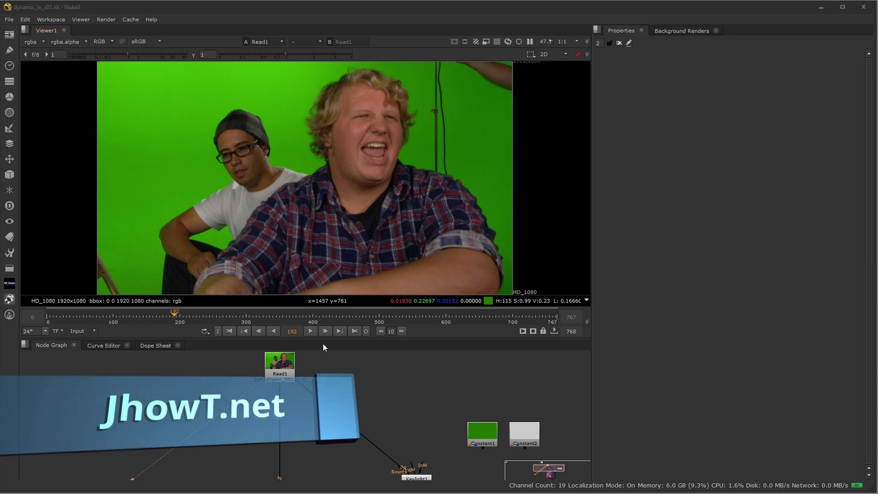
- View the Keylight1 node's alpha channel and raise the viewer gamma to 4 to inspect noise in the matte's dark areas
middle_click_drag(390, 426, 380, 397)
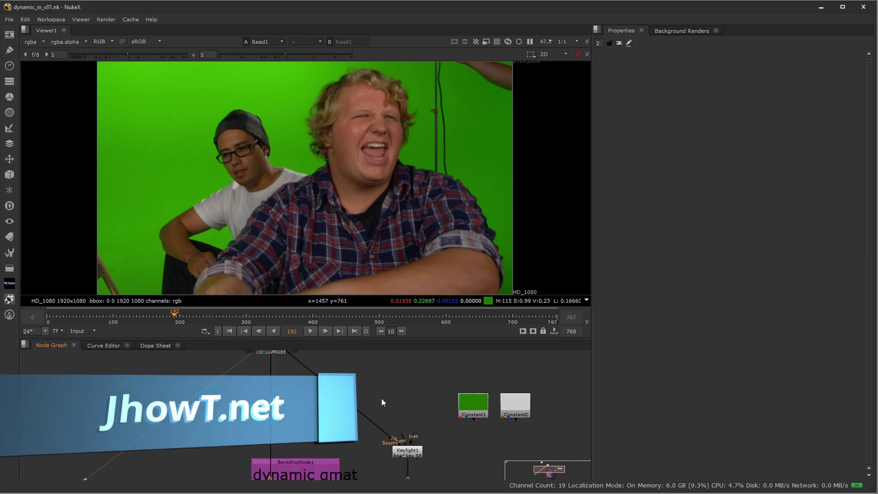
left_click(402, 453)
key("1")
left_click(413, 390)
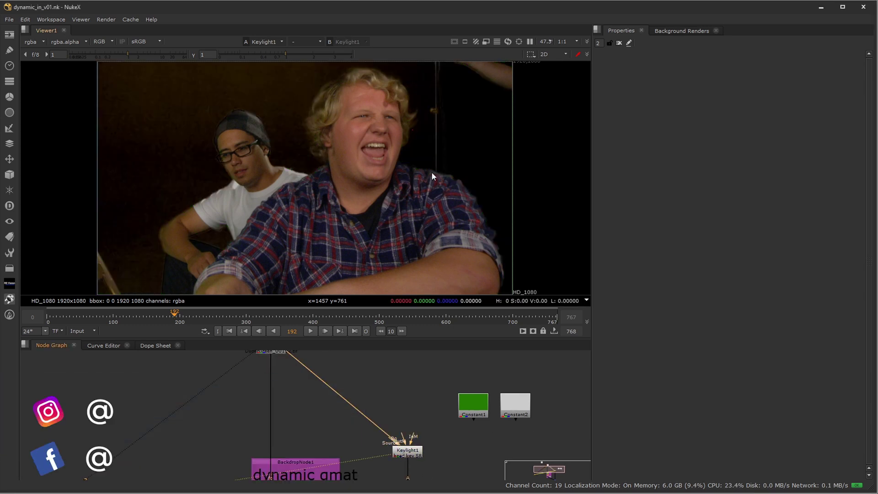
key("a")
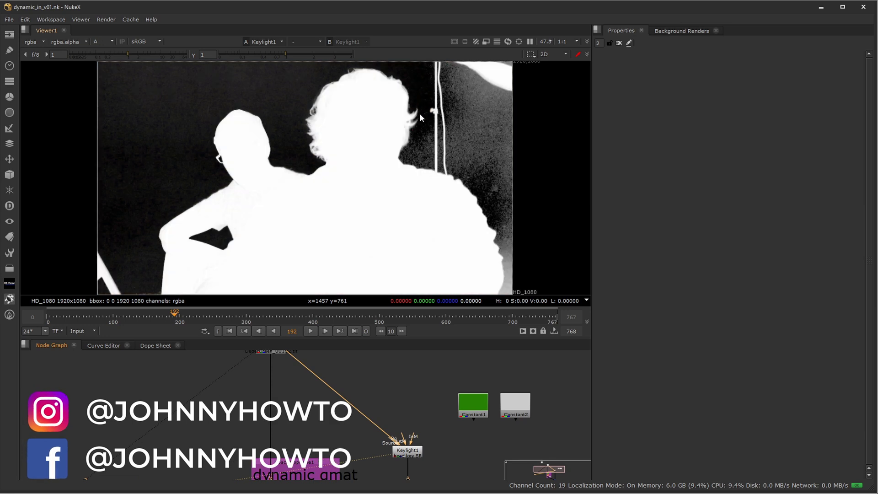
left_click_drag(287, 53, 364, 56)
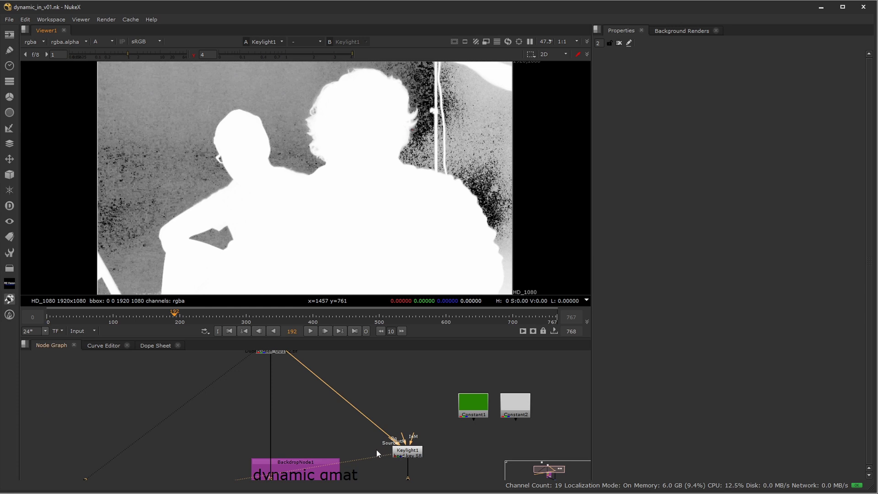
- View the In node below the dynamic gmat group and check its alpha at viewer gamma 0
key("space")
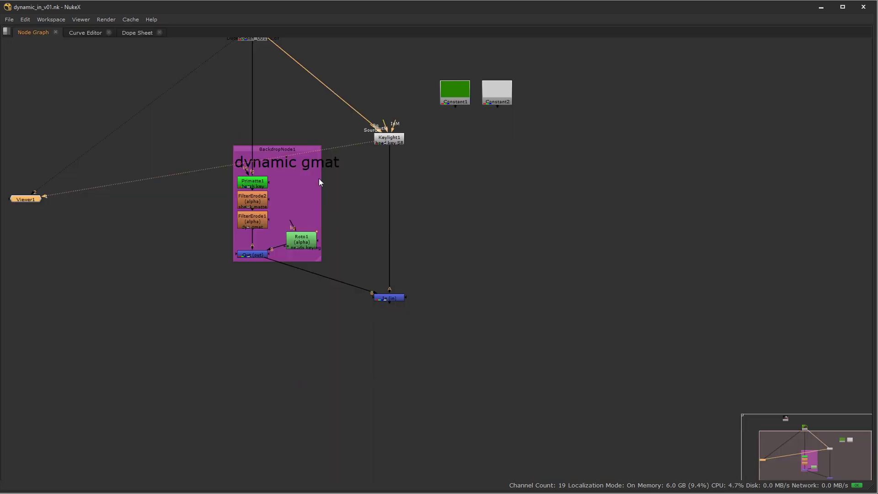
middle_click_drag(319, 179, 368, 309)
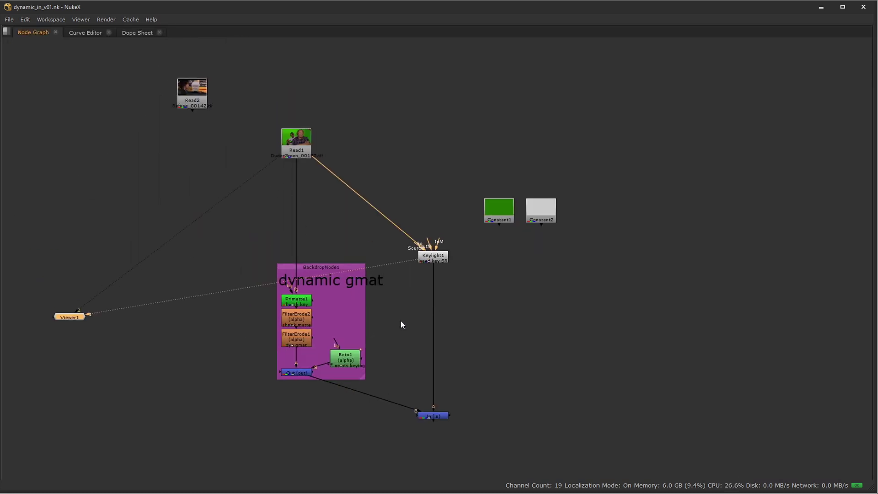
key("space")
left_click(432, 415)
key("1")
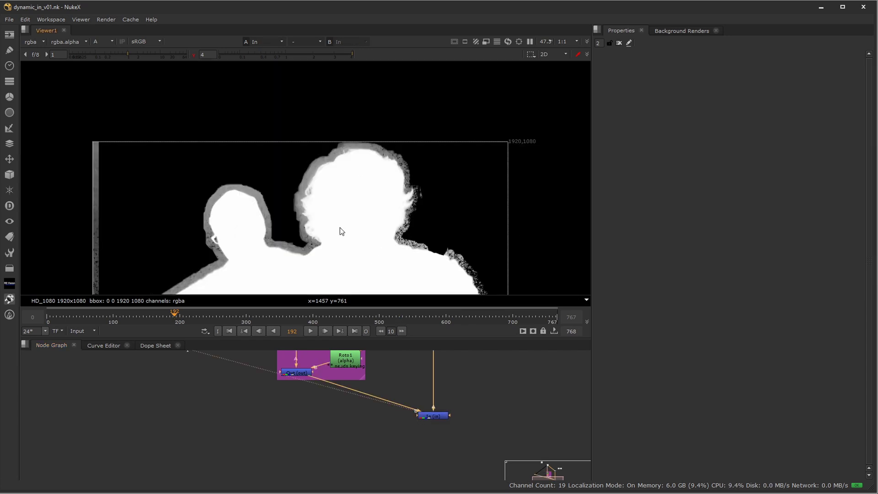
key("f")
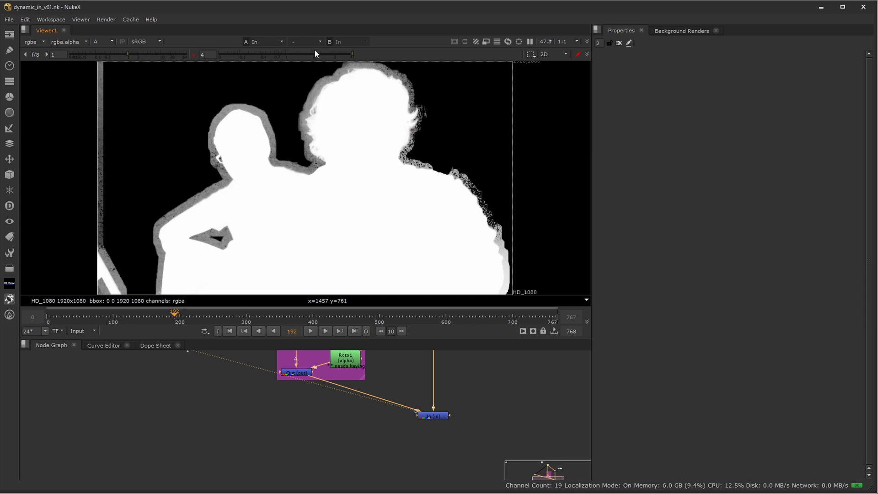
left_click_drag(349, 54, 215, 54)
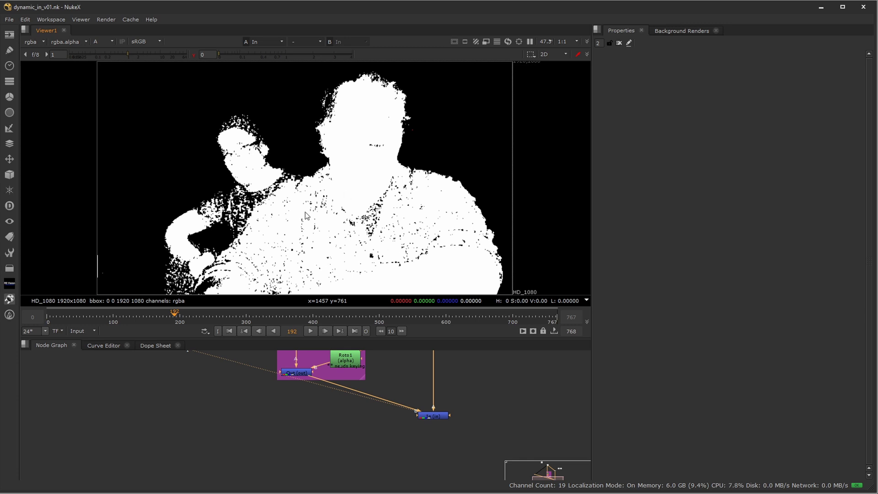
- Disconnect the dynamic gmat group and In node from Read1 and Keylight1, and move them aside, away from the keyer
middle_click_drag(472, 370, 480, 437)
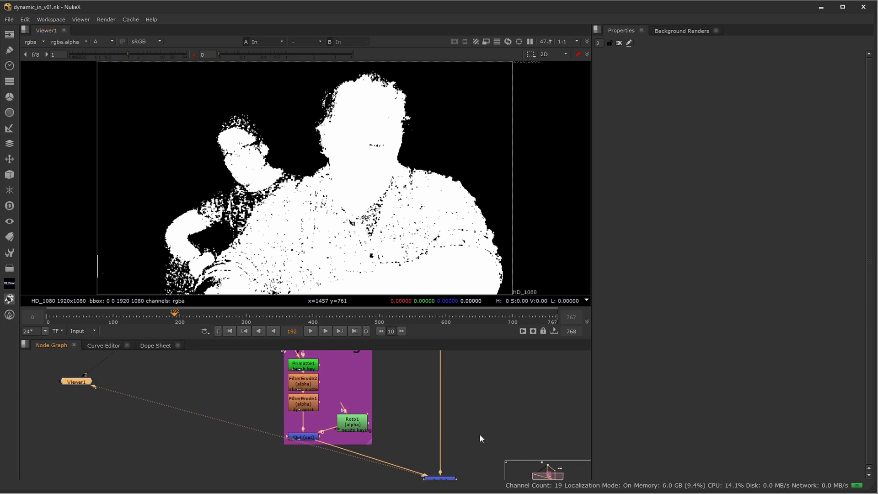
middle_click_drag(468, 382, 477, 437)
mouse_move(415, 382)
middle_mouse_down()
mouse_move(418, 428)
mouse_move(408, 393)
middle_mouse_up()
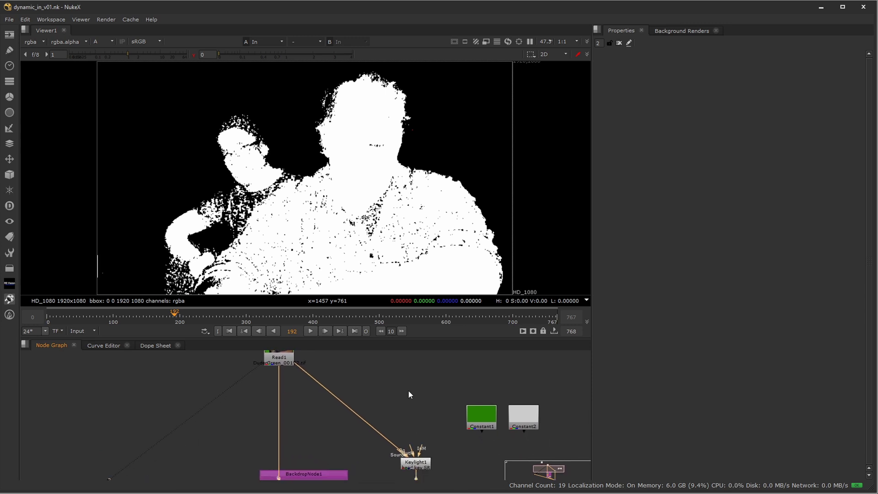
scroll(378, 462, "down", 5)
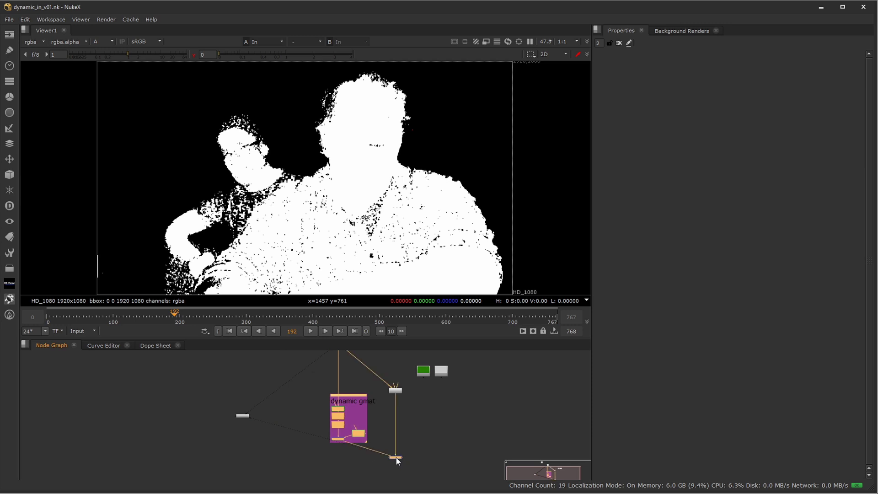
scroll(311, 396, "up", 4)
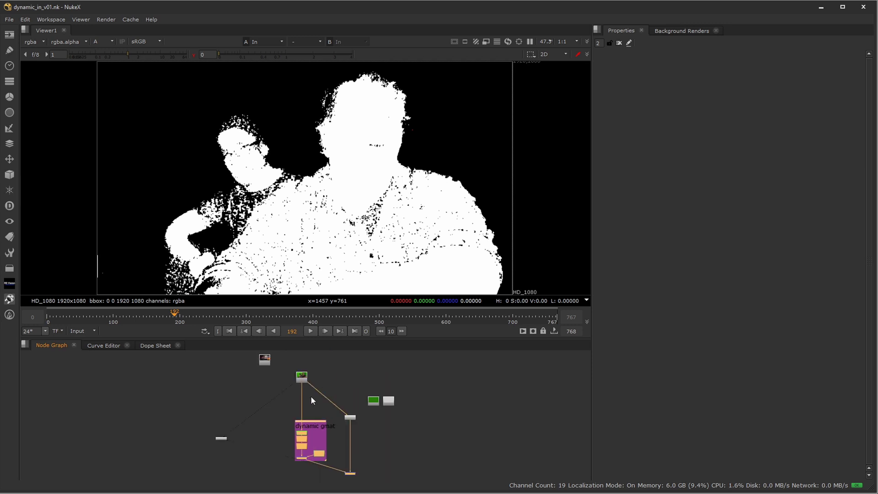
left_click(311, 400)
left_click_drag(294, 374, 312, 411)
middle_click_drag(349, 443, 329, 361)
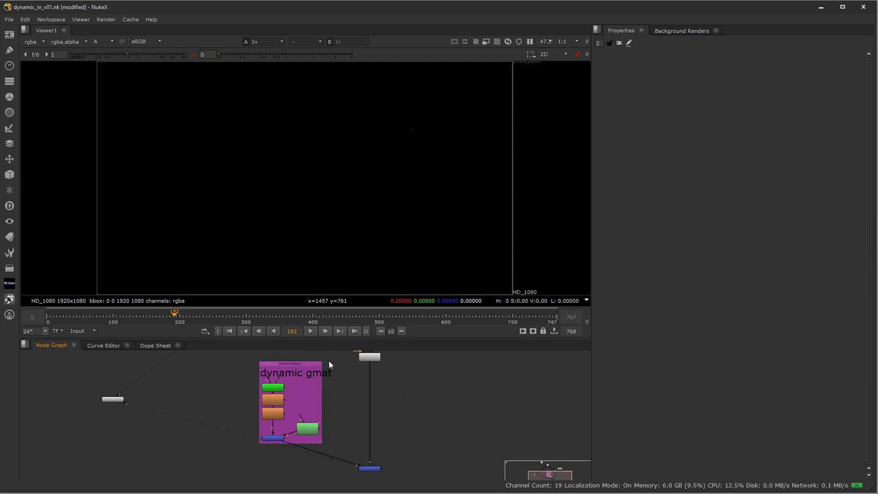
scroll(395, 403, "down", 4)
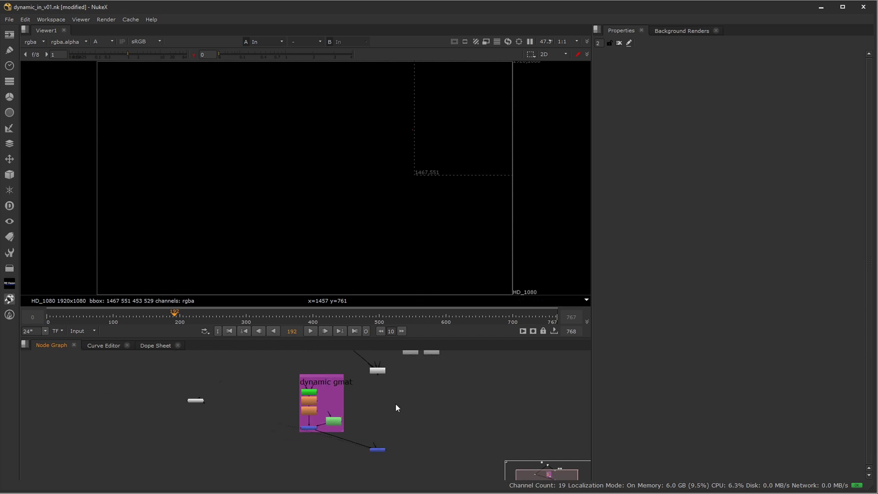
left_click_drag(294, 377, 361, 439)
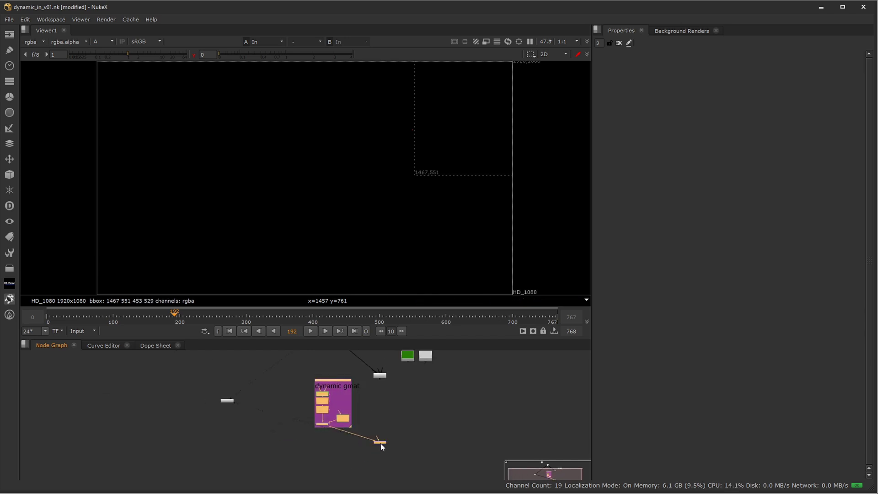
left_click_drag(335, 381, 143, 387)
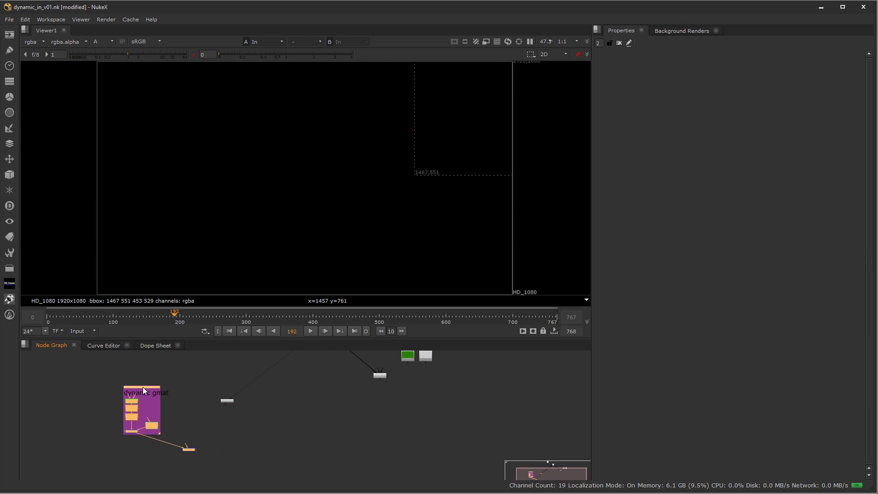
- View Keylight1's alpha at default gamma, inspect the hair edges at 100% zoom, and check the solid areas at viewer gamma 0
scroll(338, 386, "up", 3)
middle_click_drag(330, 411, 316, 470)
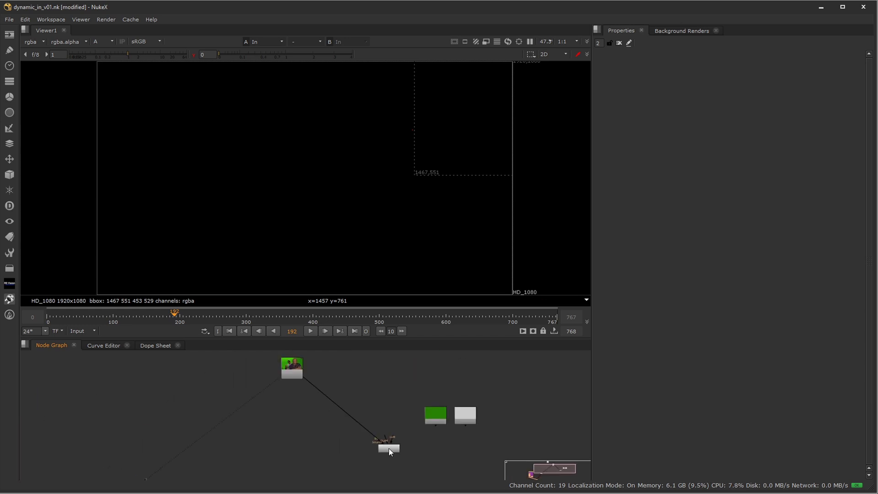
left_click(389, 448)
key("1")
left_click(192, 55)
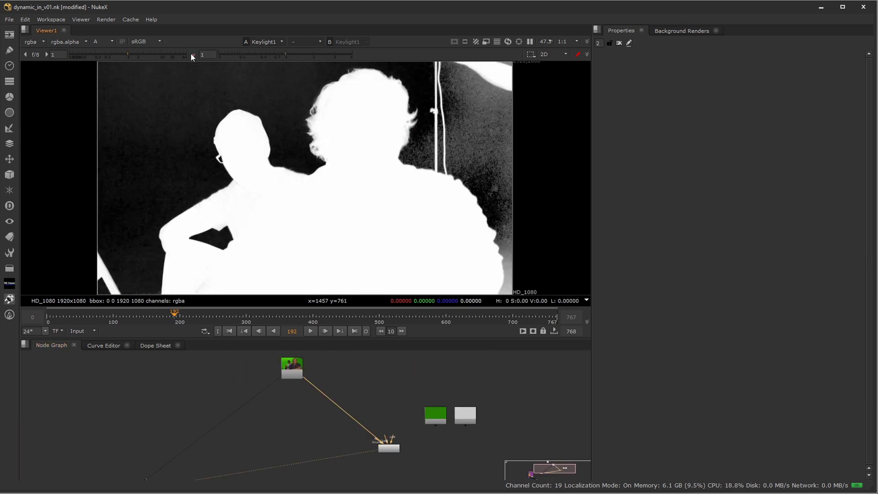
key("ctrl+1")
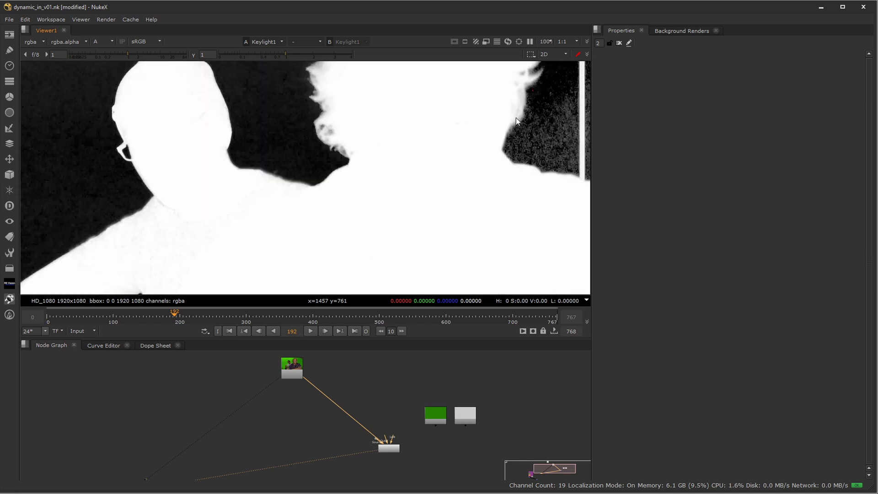
middle_click_drag(516, 117, 392, 196)
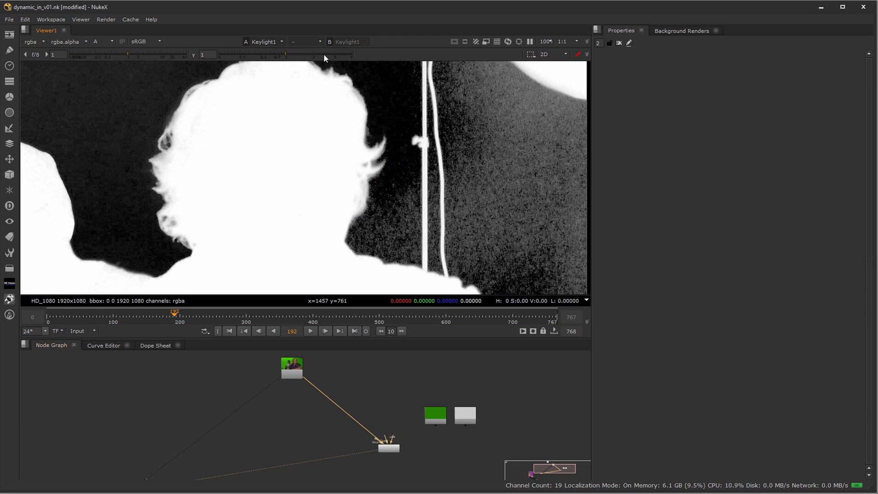
left_click_drag(280, 53, 218, 55)
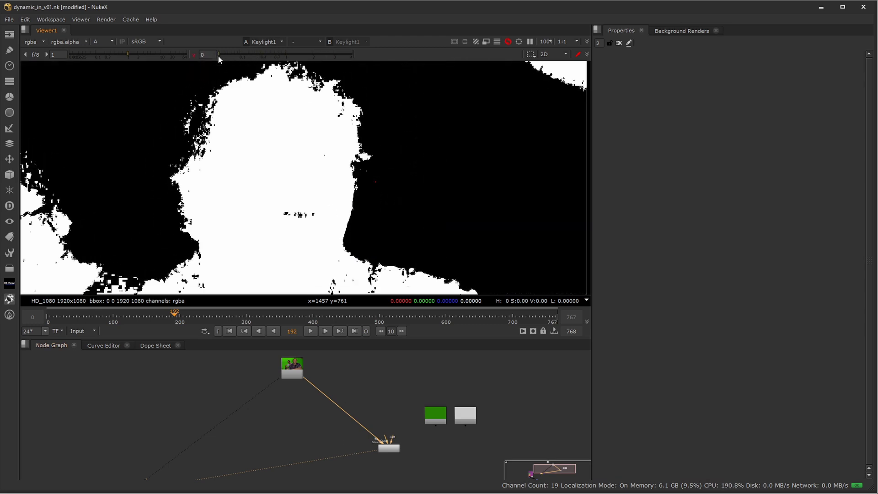
scroll(331, 180, "down", 8)
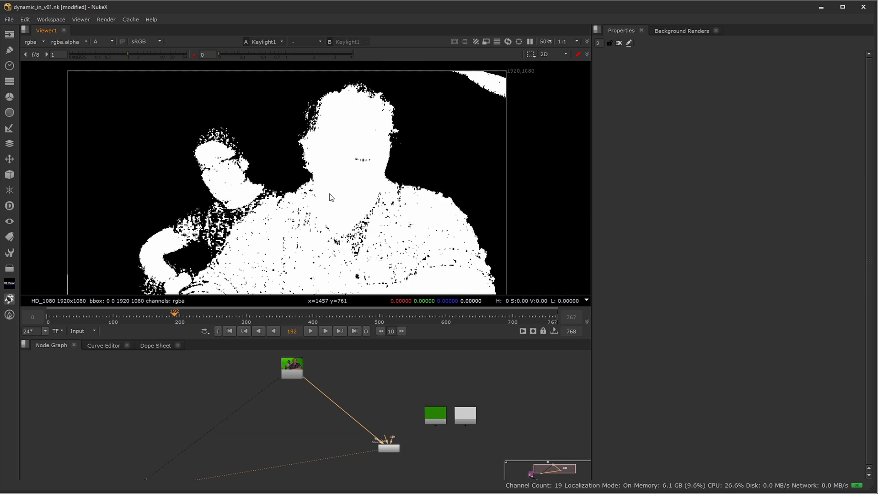
- Open Keylight1's properties and expand its Screen Matte settings
double_click(389, 449)
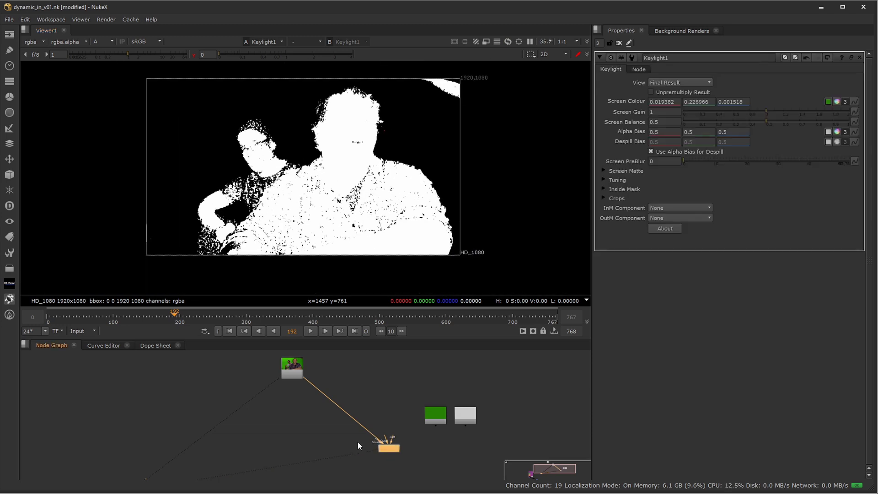
scroll(391, 430, "up", 4)
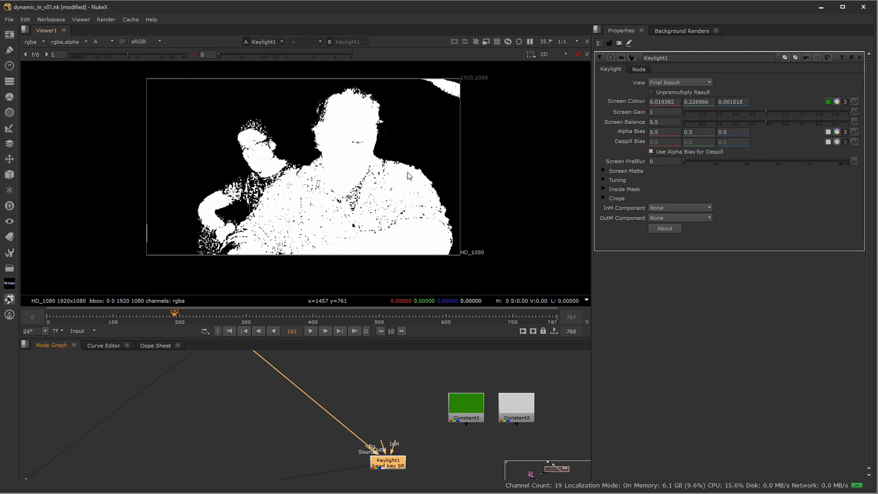
middle_click_drag(407, 172, 409, 180)
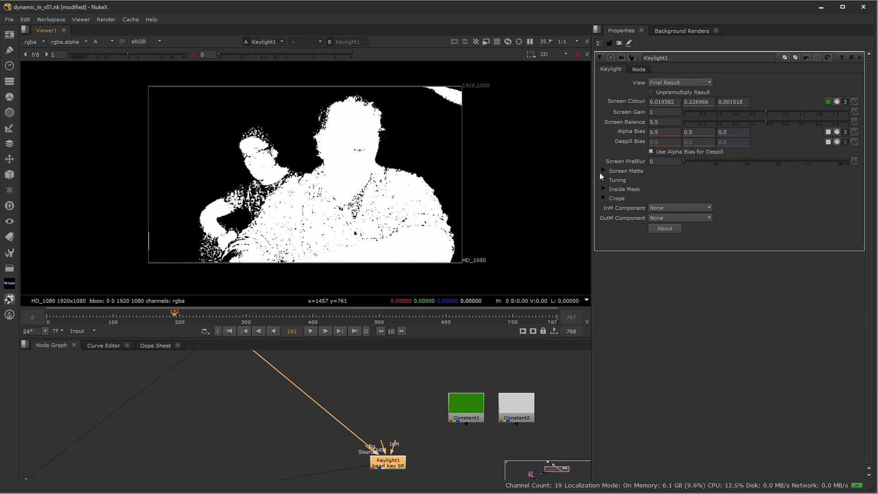
left_click(604, 171)
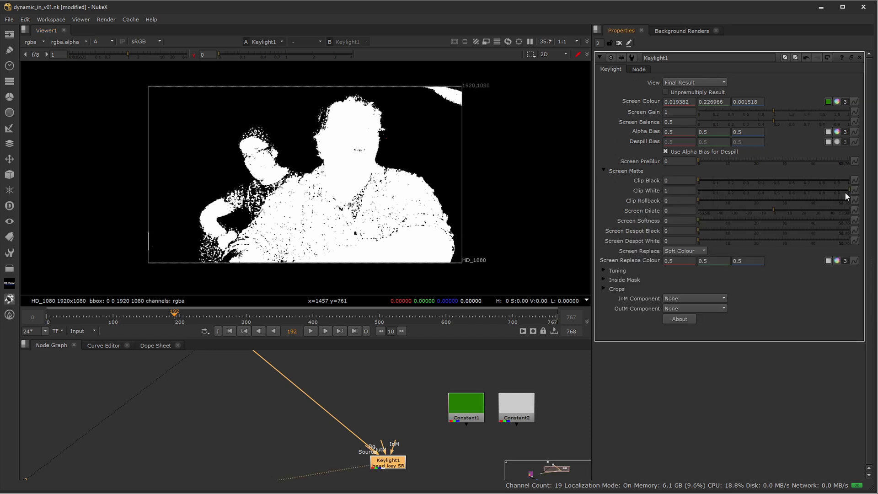
left_click_drag(846, 189, 851, 190)
- Set Keylight1's Clip Black to 0.235, checking the matte's background at viewer gamma 4
left_click_drag(262, 54, 410, 61)
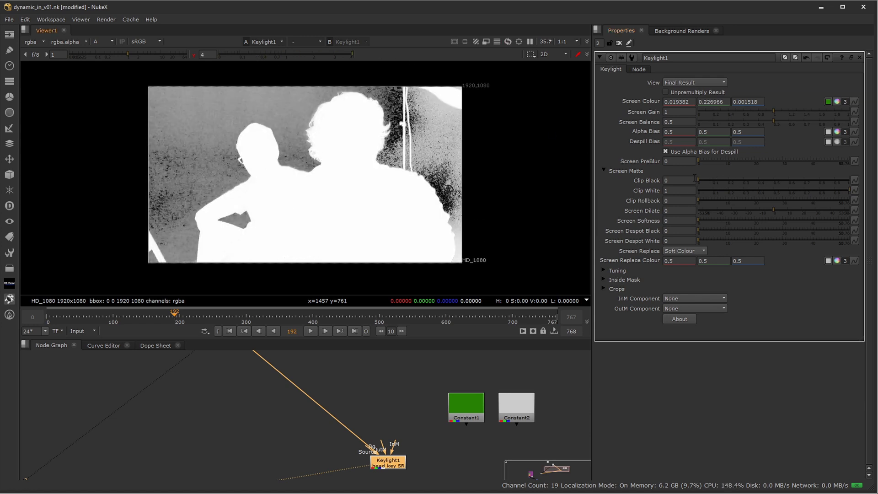
left_click_drag(699, 180, 694, 179)
left_click(193, 54)
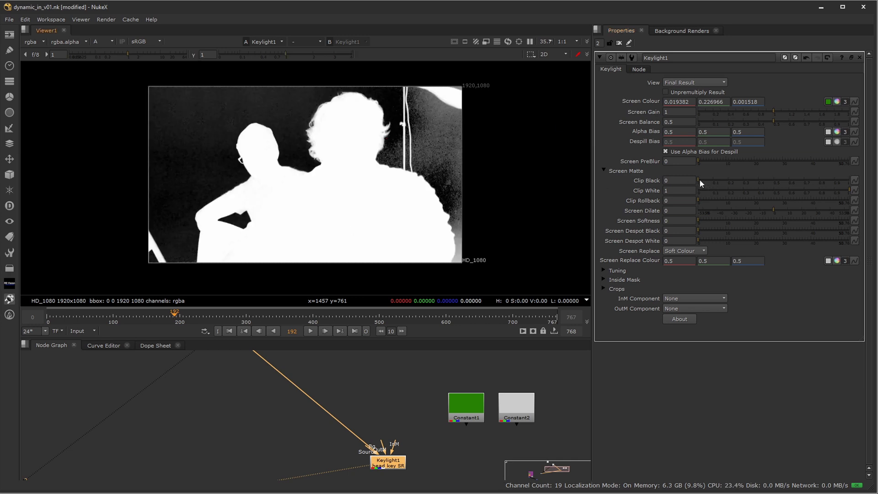
left_click_drag(699, 180, 733, 181)
left_click_drag(292, 54, 379, 66)
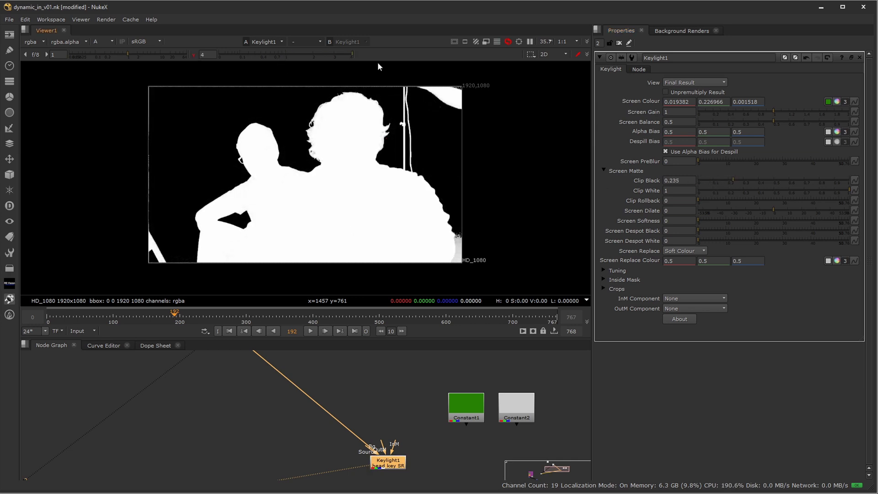
- Set Keylight1's Clip White to 0.84 and return the viewer gamma to 1
left_click(191, 55)
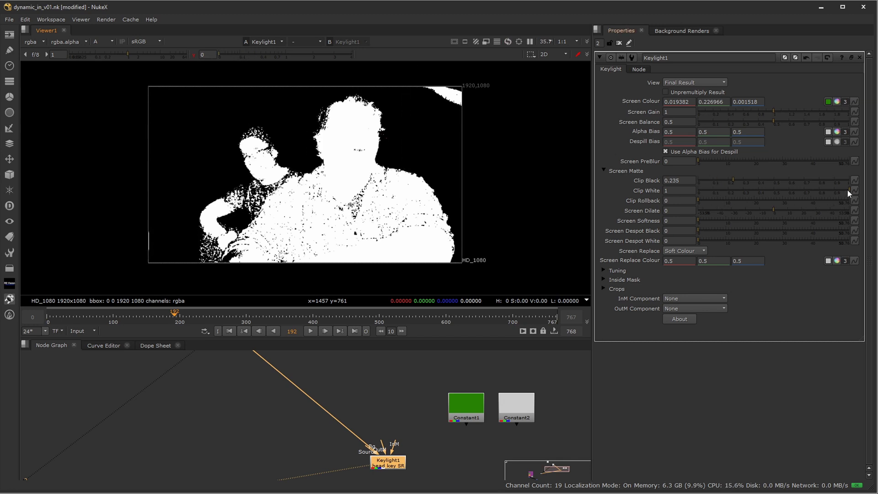
left_click_drag(846, 191, 825, 189)
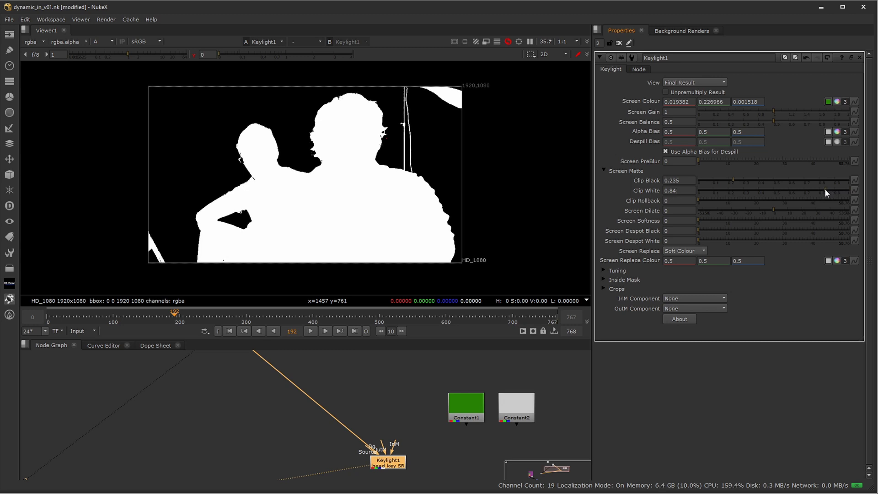
left_click(194, 55)
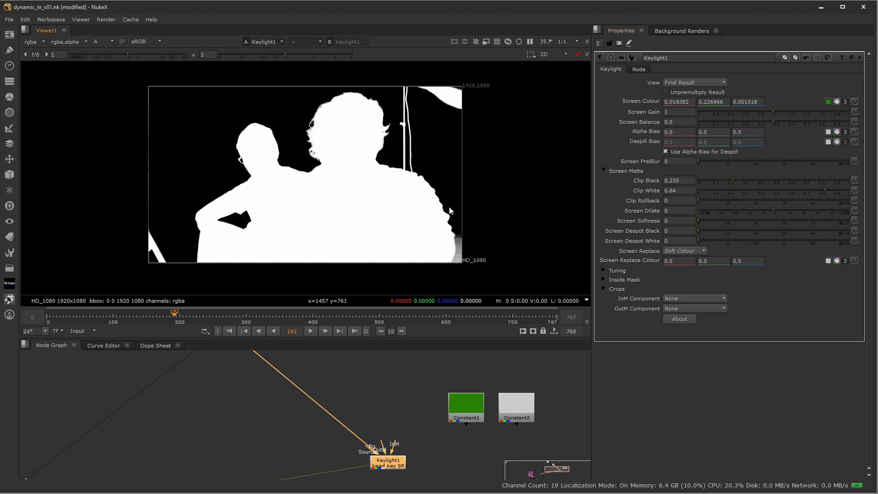
- Switch the viewer back to colour and connect the green Constant1 node to Keylight1's Bg input
key("a")
middle_click_drag(409, 150, 418, 177)
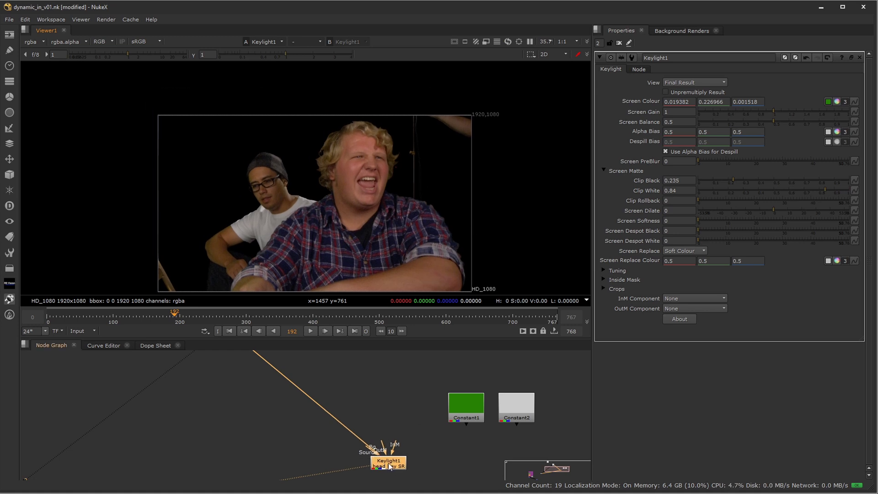
left_click_drag(372, 459, 457, 409)
left_click(415, 446)
left_click_drag(439, 462, 422, 464)
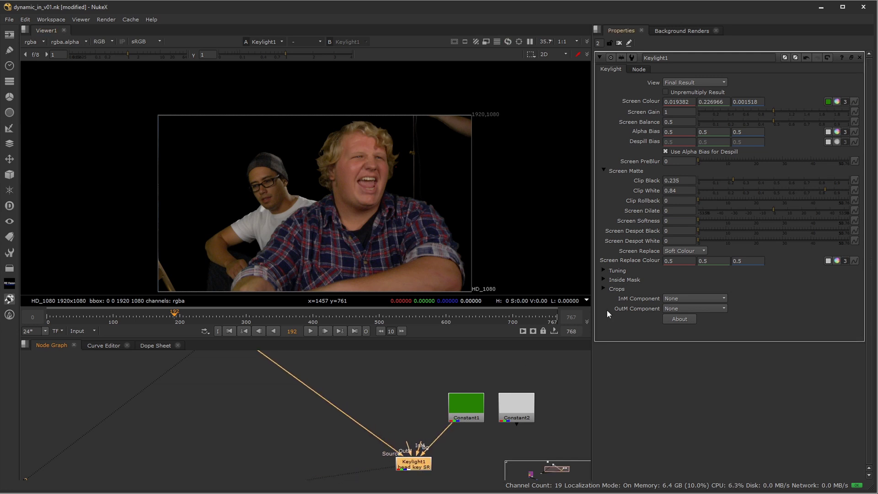
- Set Keylight1's View to Composite and frame the actors' heads in the viewer
left_click(677, 85)
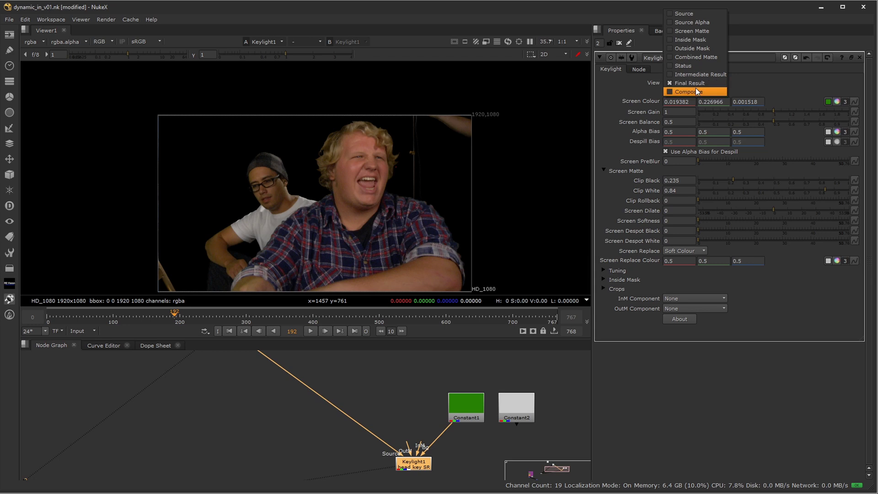
left_click(695, 89)
scroll(405, 174, "up", 5)
middle_click_drag(327, 141, 418, 203)
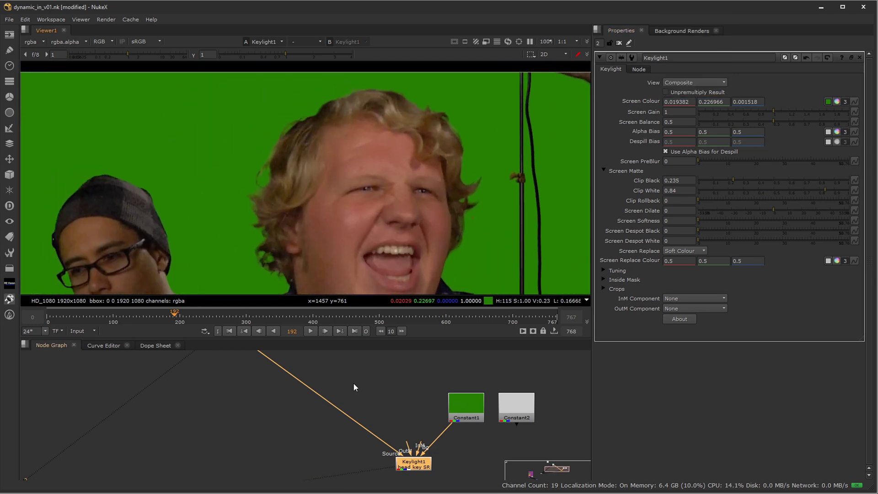
- Connect Read1 to viewer input 2 and compare the original plate with Keylight1's composite around the blond man's hair
middle_click_drag(353, 384, 421, 459)
left_click(443, 445)
left_click(307, 406)
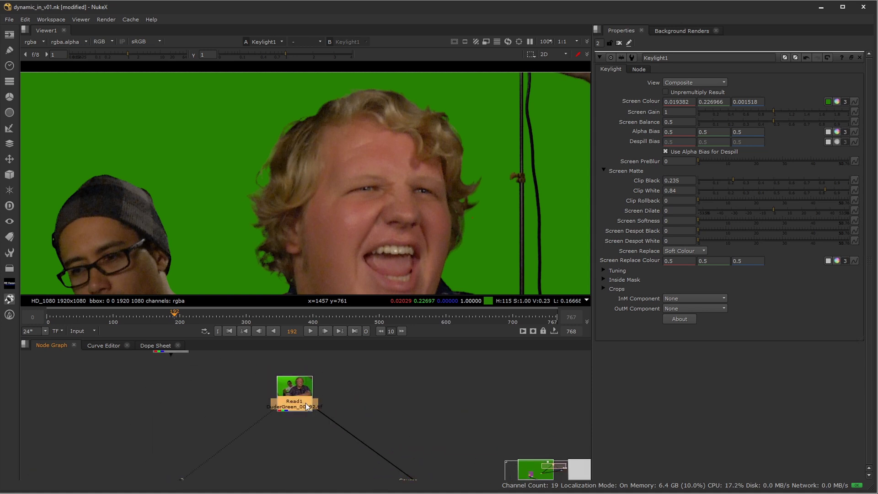
key("2")
key("1")
key("2")
key("1")
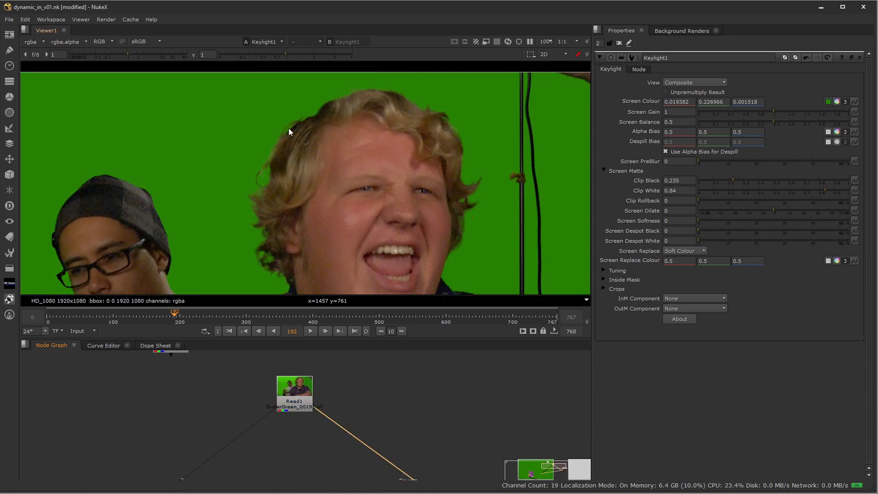
key("2")
key("1")
key("2")
key("1")
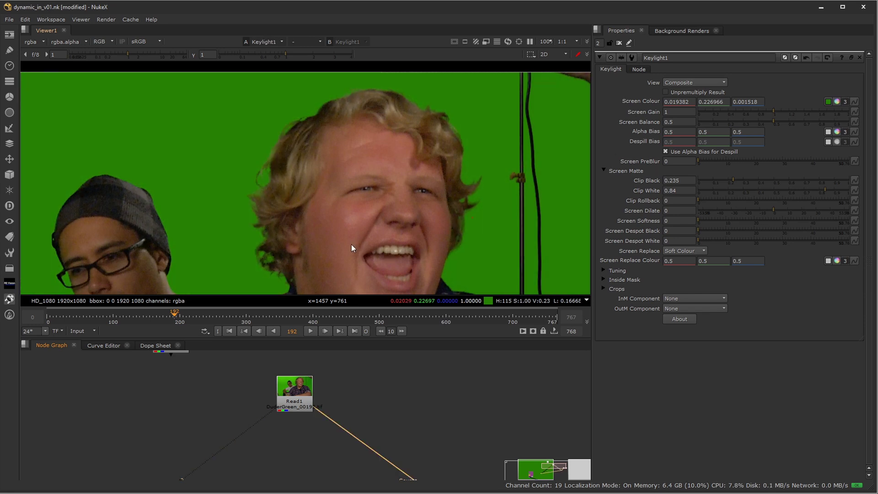
- Compare the plate and the composite along the plaid shirt and the edges of the second man's beanie
middle_click_drag(252, 198, 351, 95)
key("2")
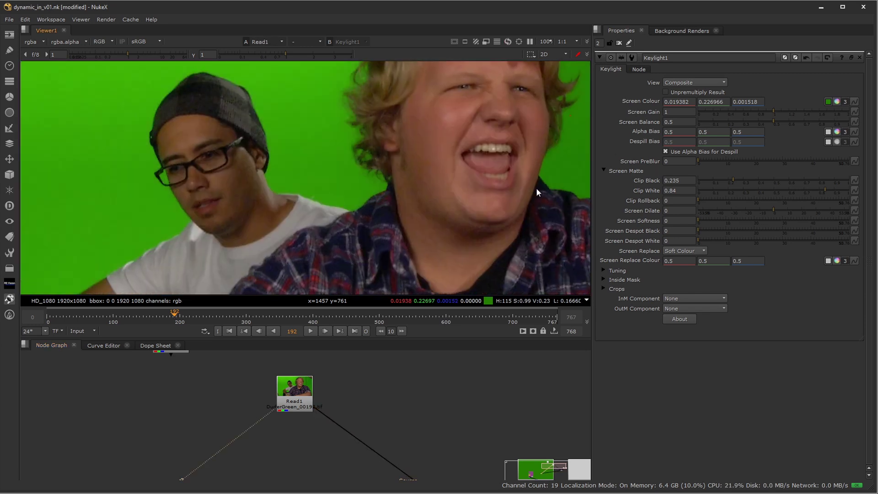
middle_click_drag(536, 188, 353, 185)
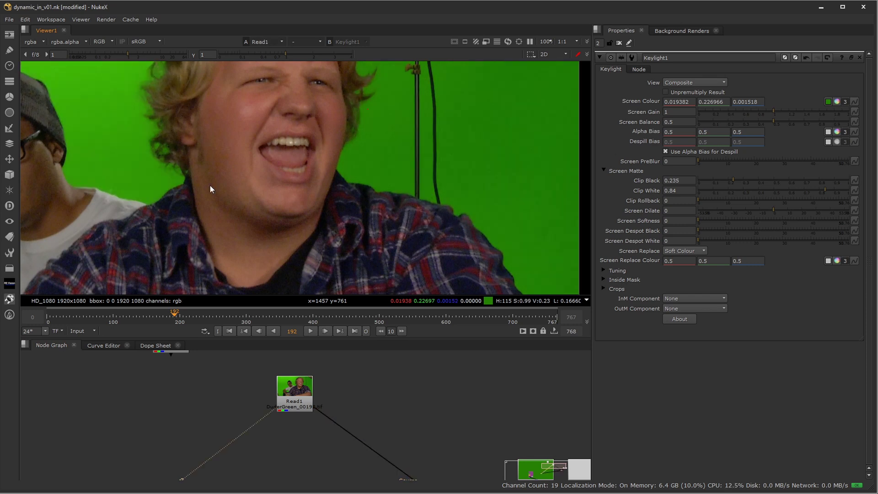
middle_click_drag(209, 186, 434, 214)
key("2")
key("1")
scroll(266, 113, "up", 5)
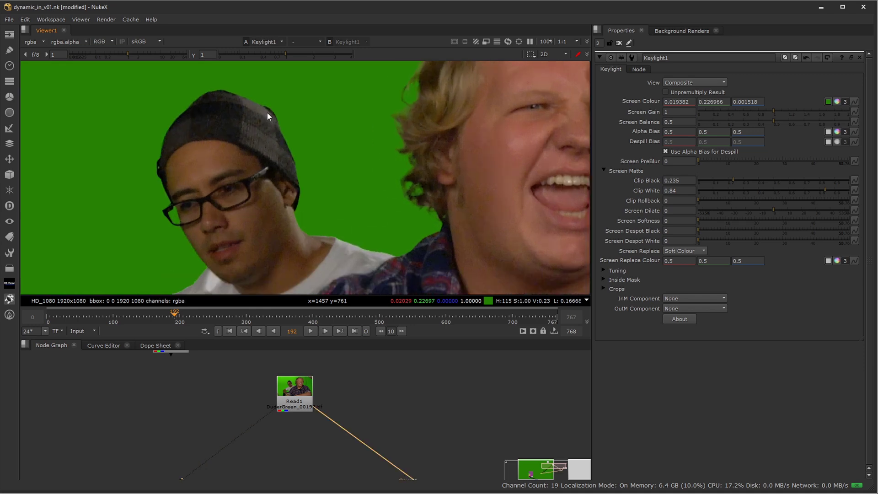
key("2")
key("1")
key("2")
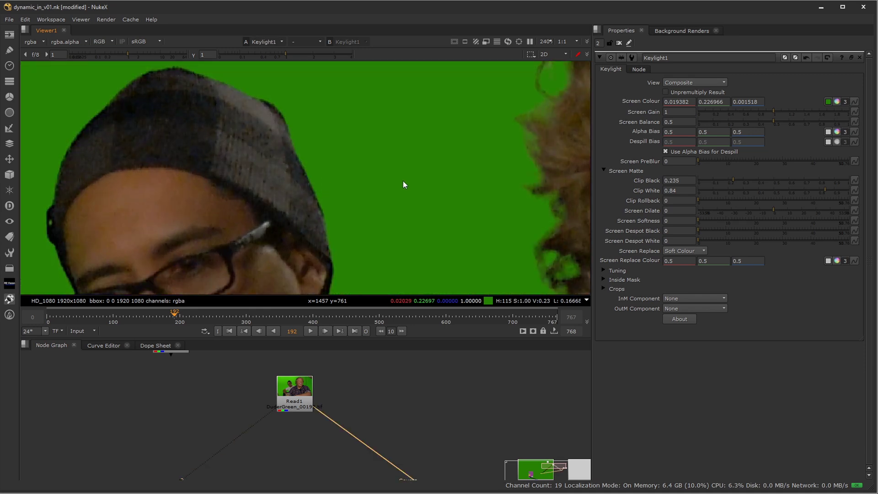
- Examine the fine hair edges on the blond man's head against the green composite, ending on the full plate
middle_click_drag(480, 168, 334, 221)
key("1")
middle_click_drag(416, 139, 337, 238)
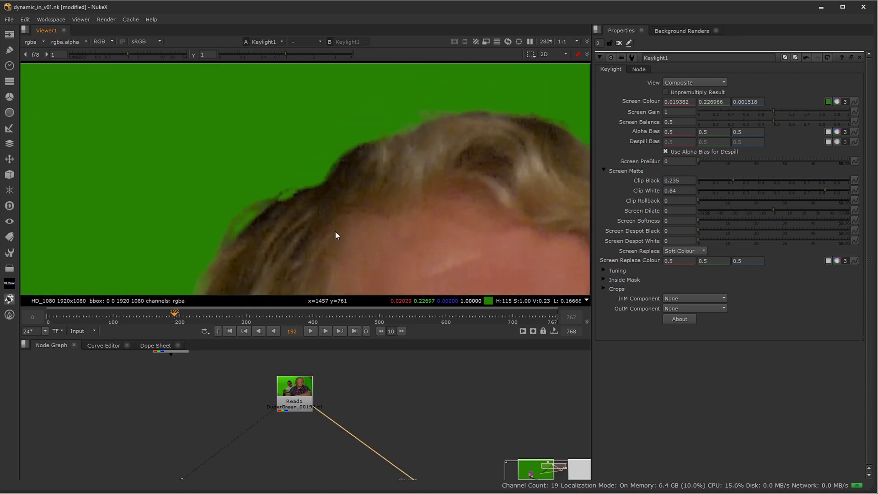
scroll(467, 153, "up", 1)
middle_click_drag(513, 211, 427, 86)
middle_click_drag(480, 279, 435, 207)
scroll(434, 208, "down", 6)
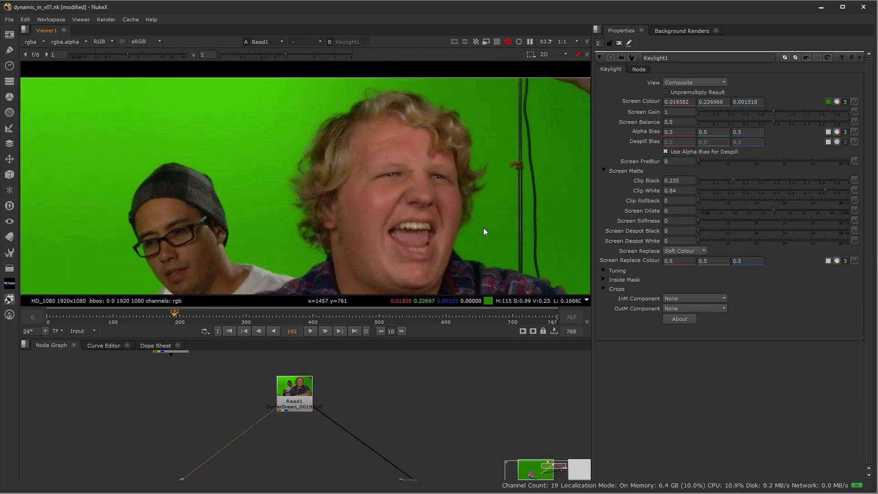
- Display Keylight1's alpha channel in the viewer
middle_click_drag(425, 477, 380, 395)
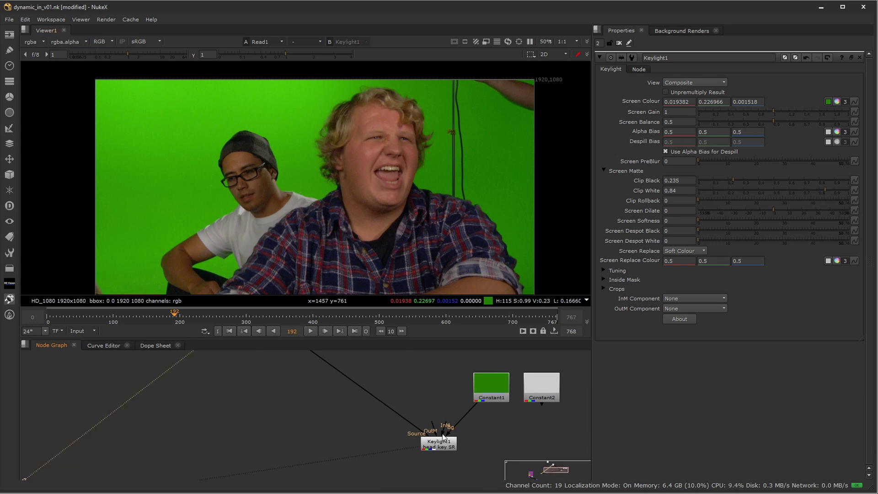
key("a")
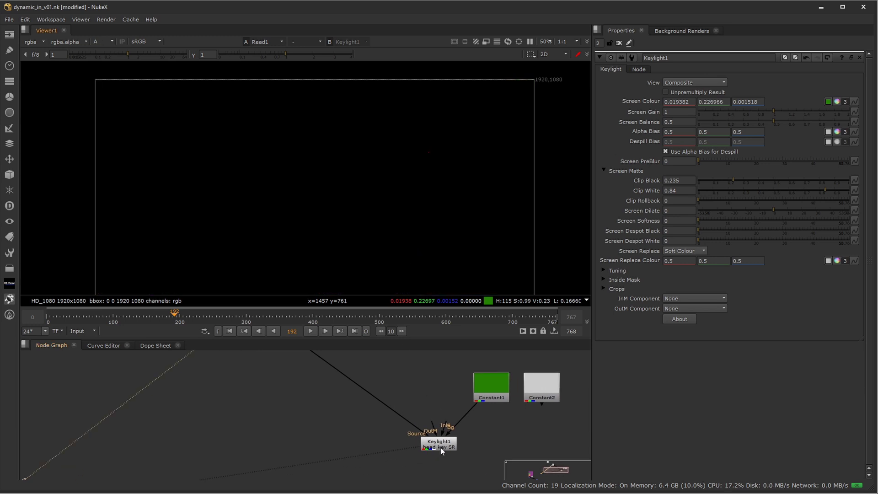
left_click(440, 446)
key("1")
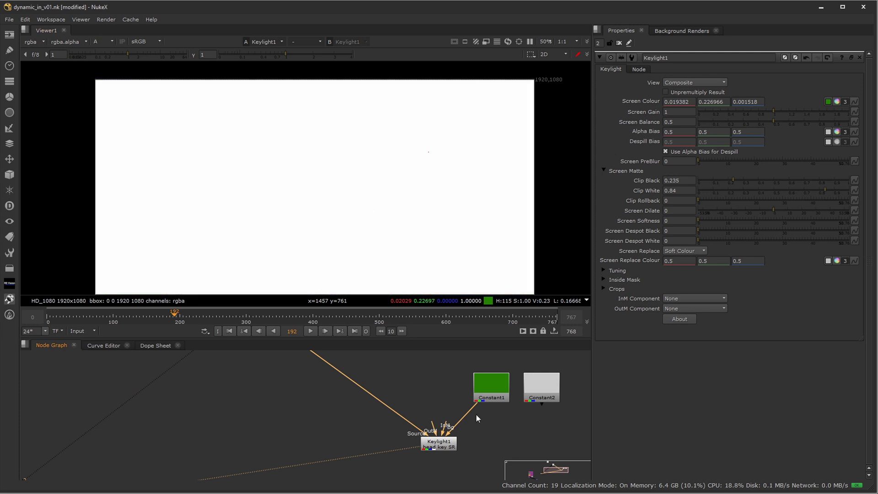
- Disconnect Constant1 from Keylight1's Bg input and set its View to Final Result
left_click_drag(471, 408, 494, 420)
left_click(688, 82)
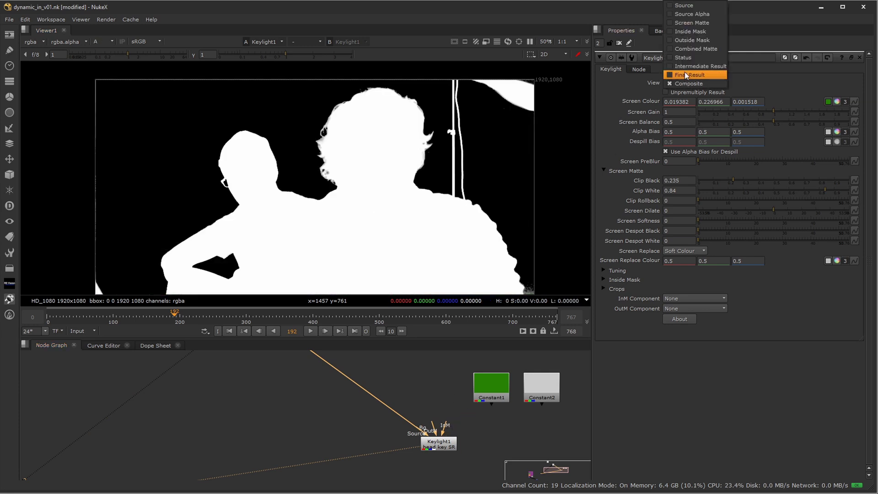
left_click(684, 73)
- Check Keylight1's matte for holes at viewer gamma 0, then reset the gamma to 1
scroll(411, 251, "up", 3)
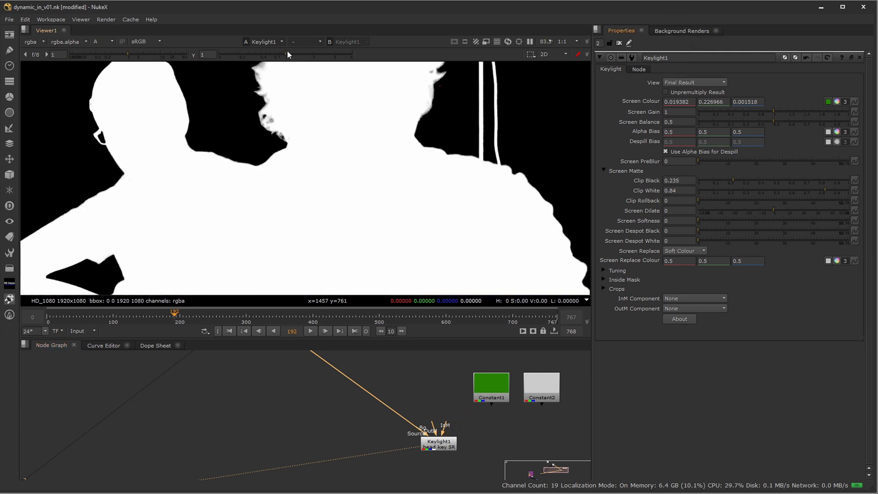
left_click_drag(287, 54, 210, 55)
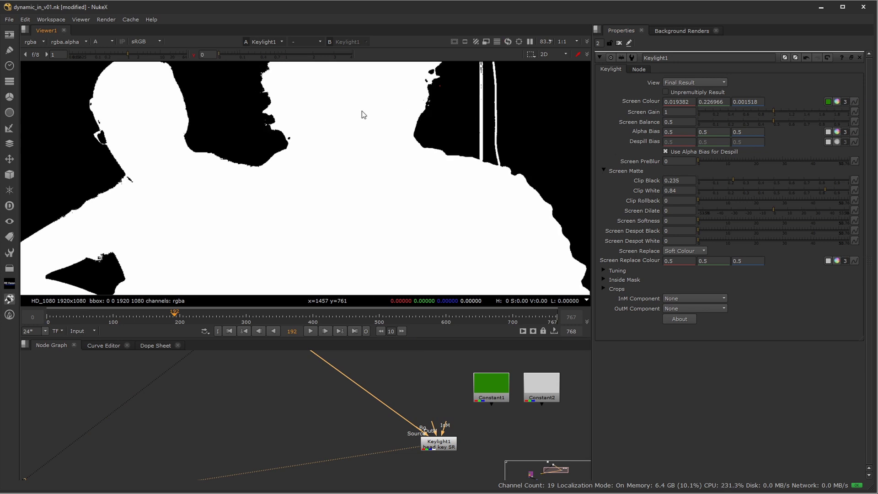
scroll(375, 158, "down", 6)
middle_click_drag(359, 130, 353, 196)
scroll(346, 205, "up", 6)
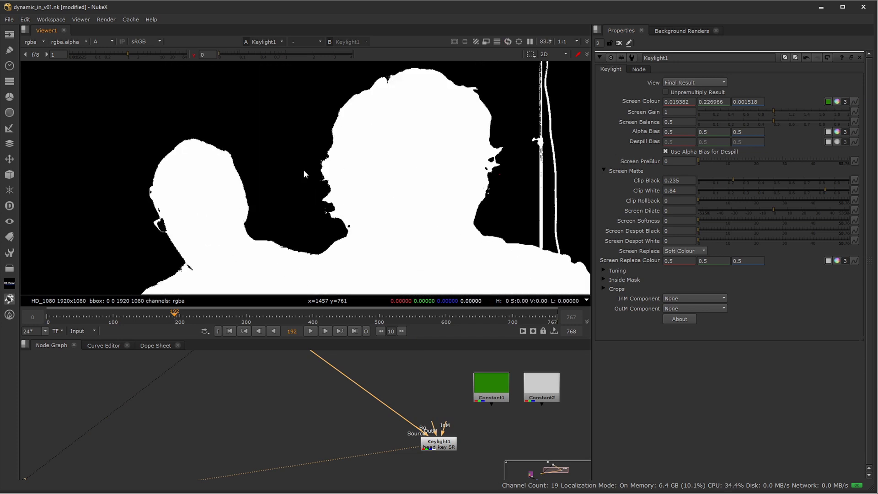
left_click(194, 56)
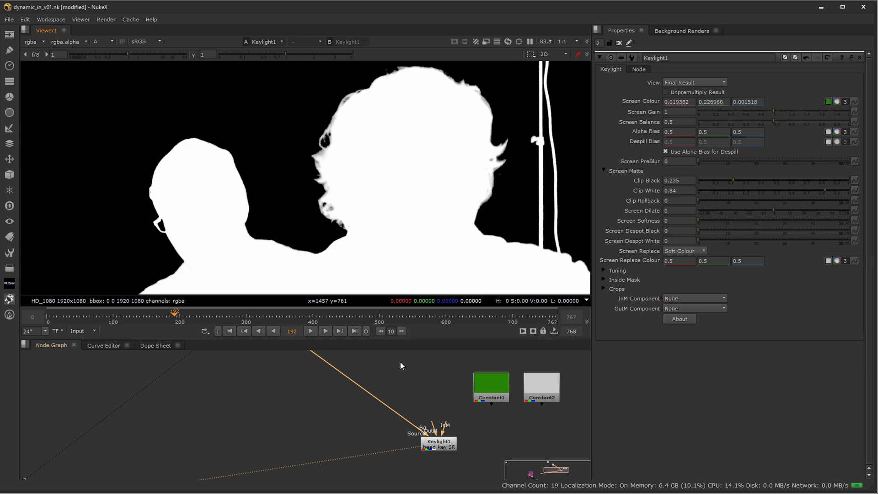
- Delete the existing Keylight1 node and add a fresh Keylight node after Read1
left_click(445, 445)
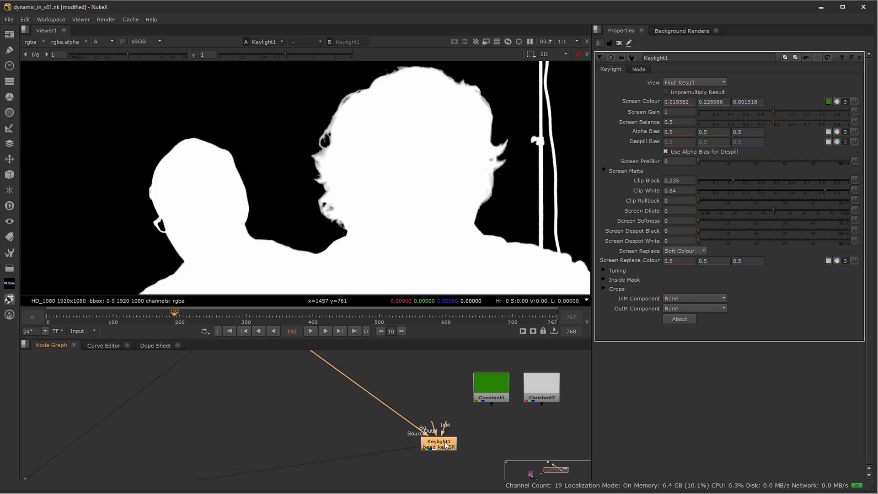
key("Delete")
scroll(371, 402, "down", 3)
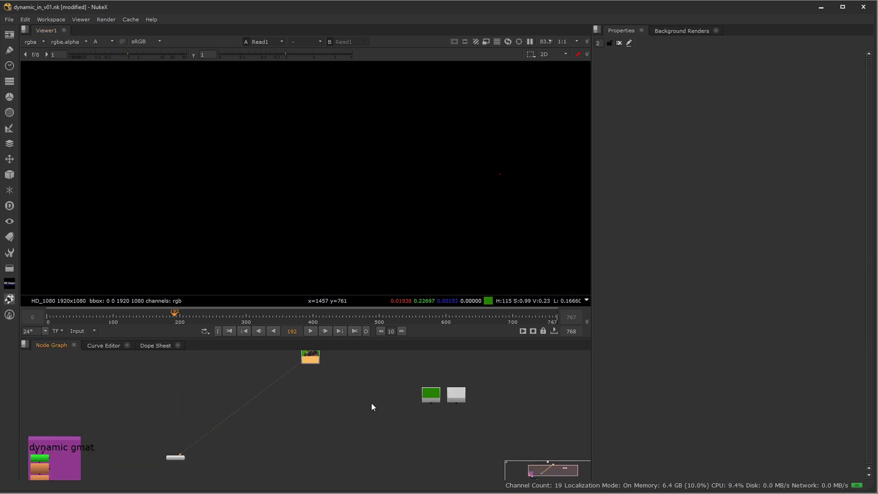
scroll(345, 431, "up", 2)
key("Tab")
type("keylight")
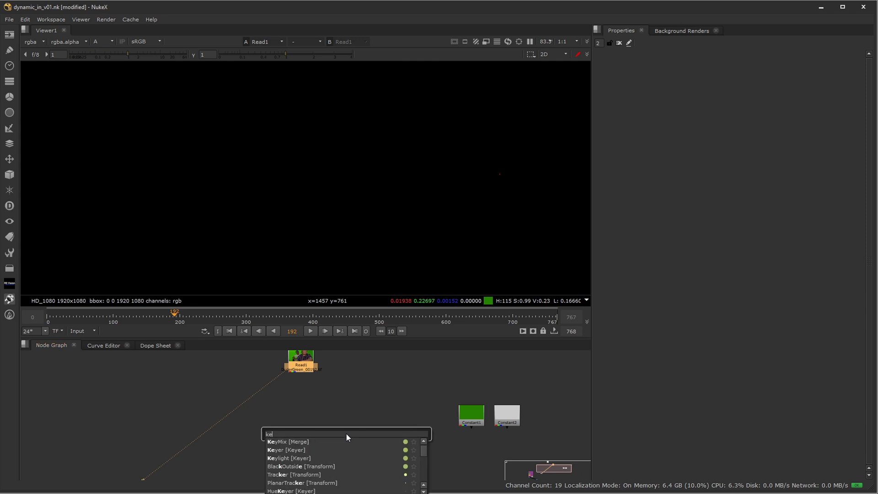
key("Return")
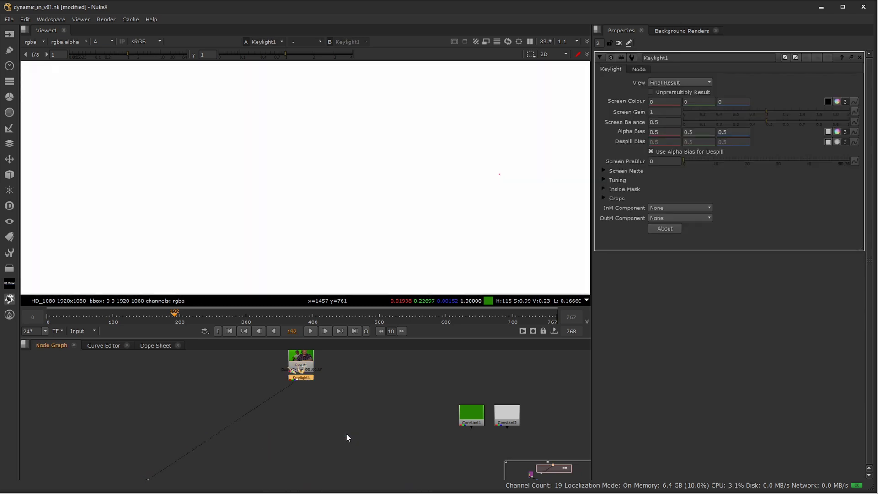
- Place the new Keylight node in the empty area between Read1 and the constants, checking its input arrows
left_click_drag(309, 379, 363, 435)
scroll(363, 435, "up", 4)
scroll(364, 433, "up", 2)
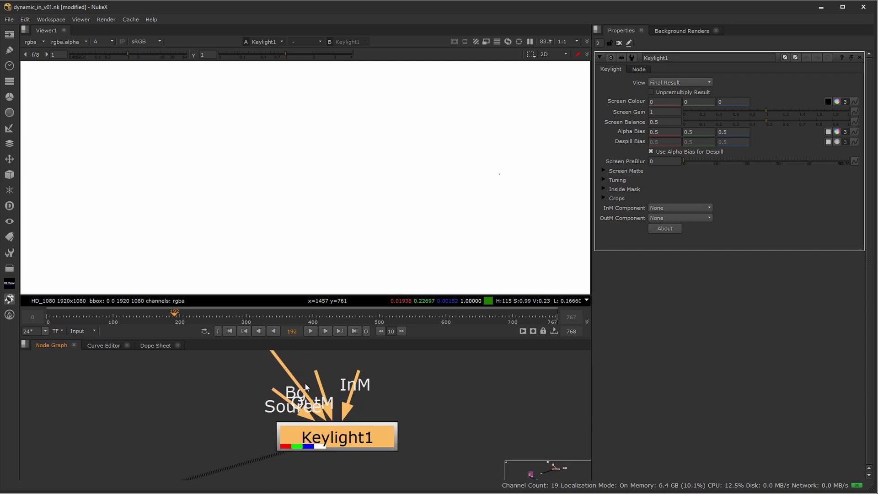
left_click(275, 364)
scroll(256, 386, "down", 4)
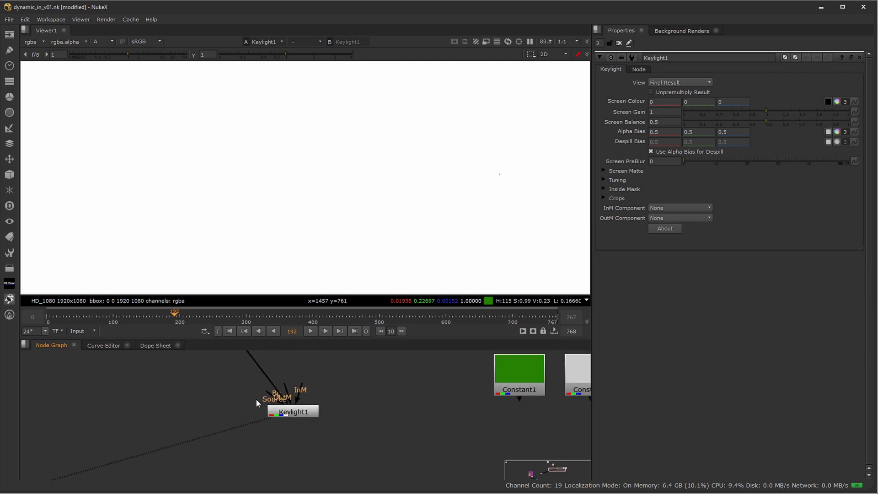
middle_click_drag(256, 399, 324, 473)
left_click_drag(279, 383, 280, 403)
left_click_drag(377, 474, 251, 362)
scroll(356, 407, "down", 2)
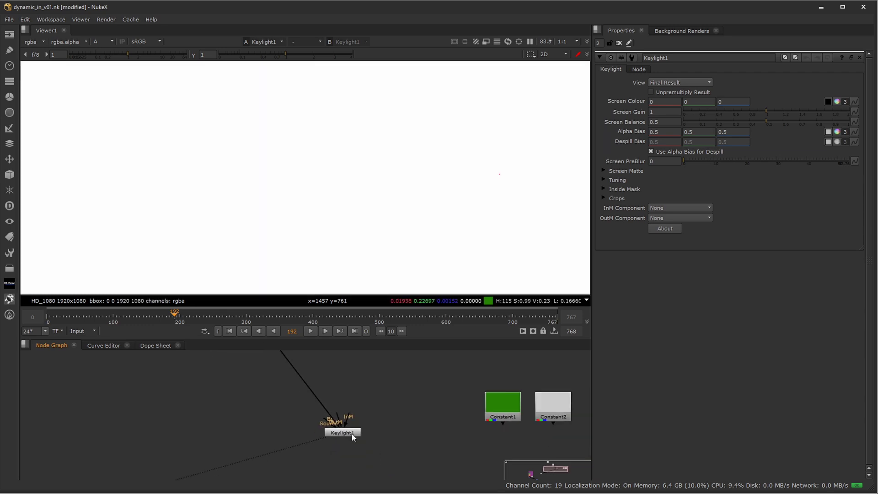
- Switch the viewer to colour and sample the green backdrop beside the blond man's hair as Keylight1's Screen Colour
key("a")
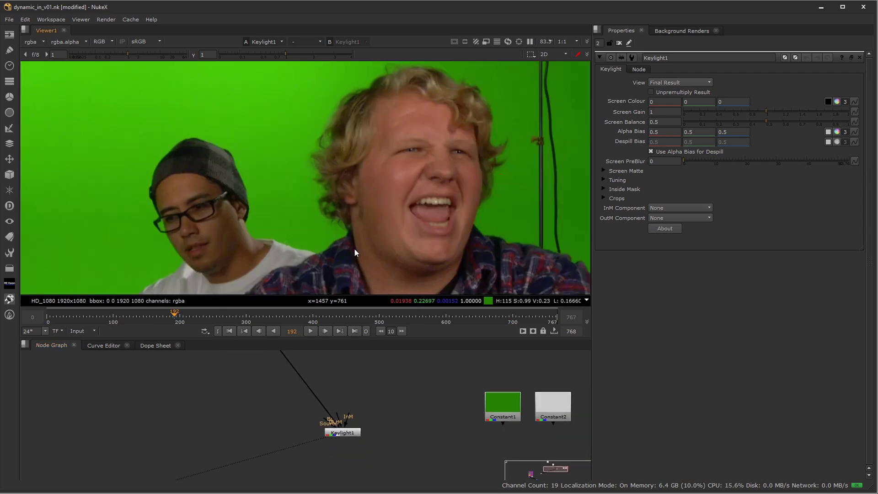
left_click(827, 102)
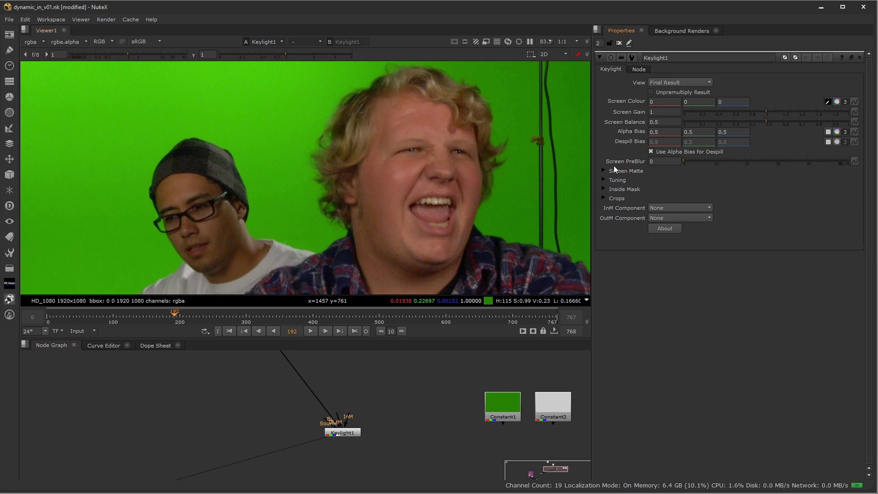
middle_click_drag(531, 188, 508, 193)
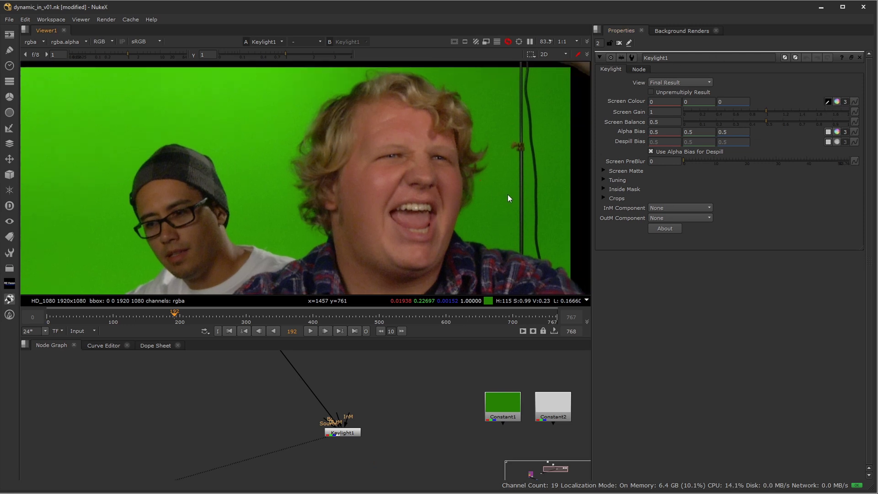
scroll(476, 197, "up", 1)
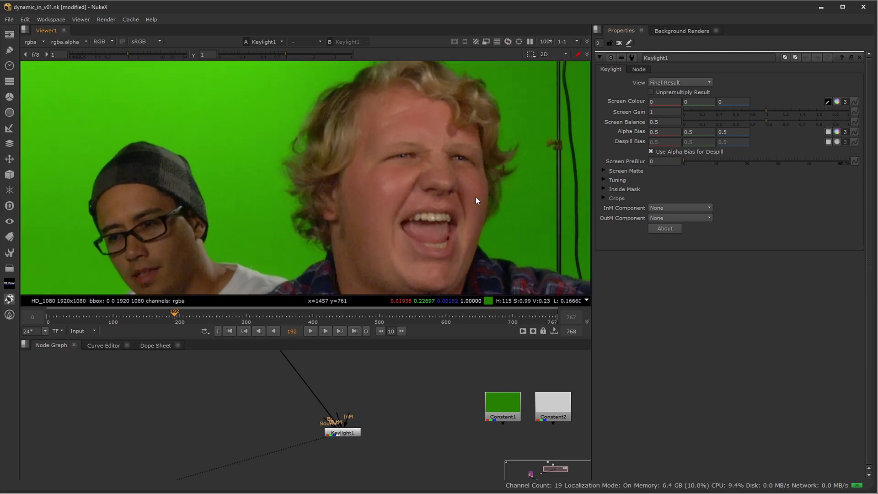
middle_click_drag(507, 144, 410, 172)
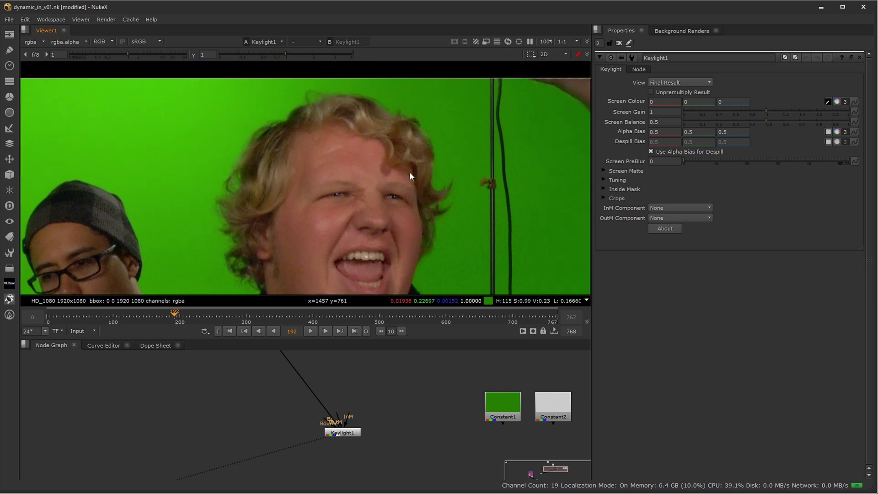
left_click(444, 225, "ctrl")
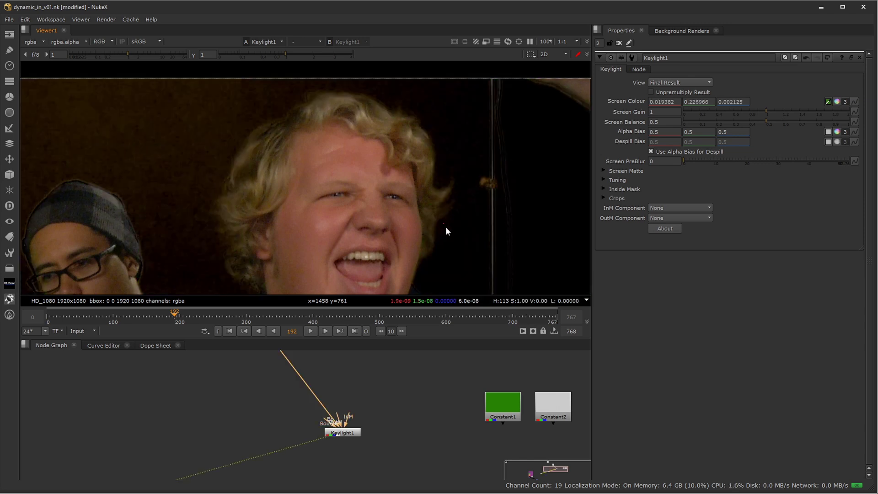
- Display the new key's alpha channel and check the matte's solid areas at viewer gamma 0
key("a")
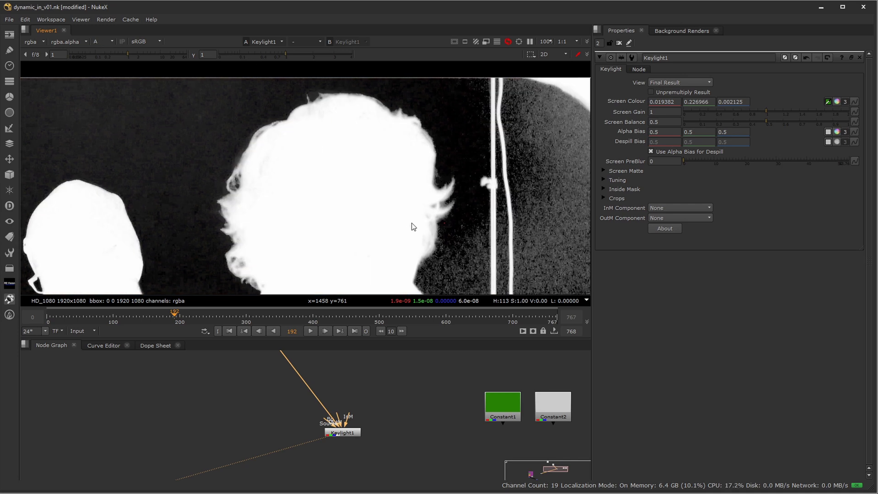
scroll(416, 170, "down", 3)
scroll(417, 174, "down", 1)
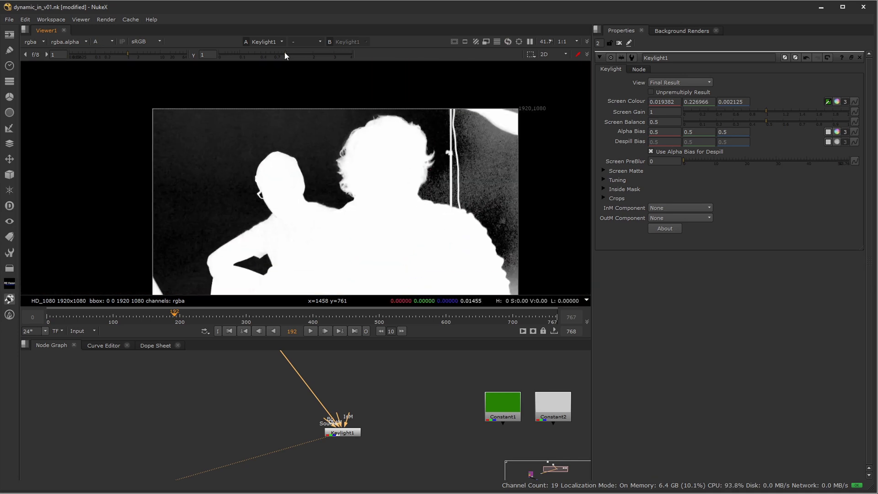
left_click_drag(284, 52, 220, 53)
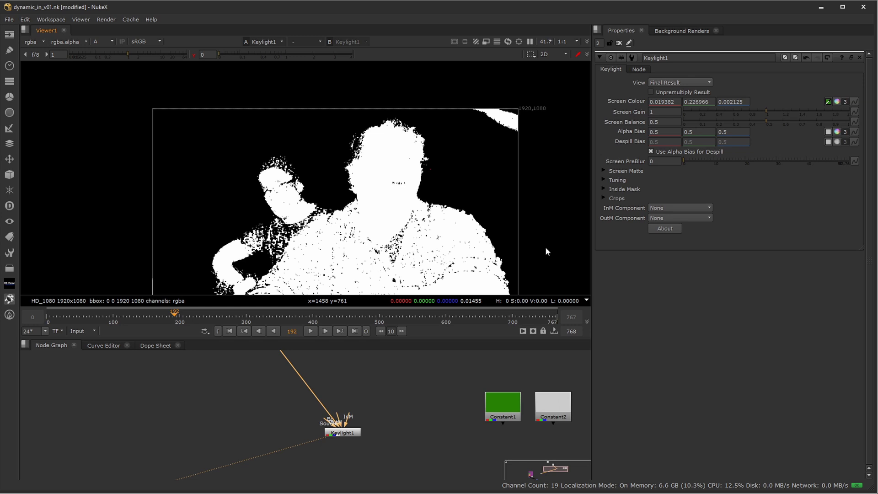
- Open Keylight1's Screen Matte settings and examine the Clip White control
left_click(603, 171)
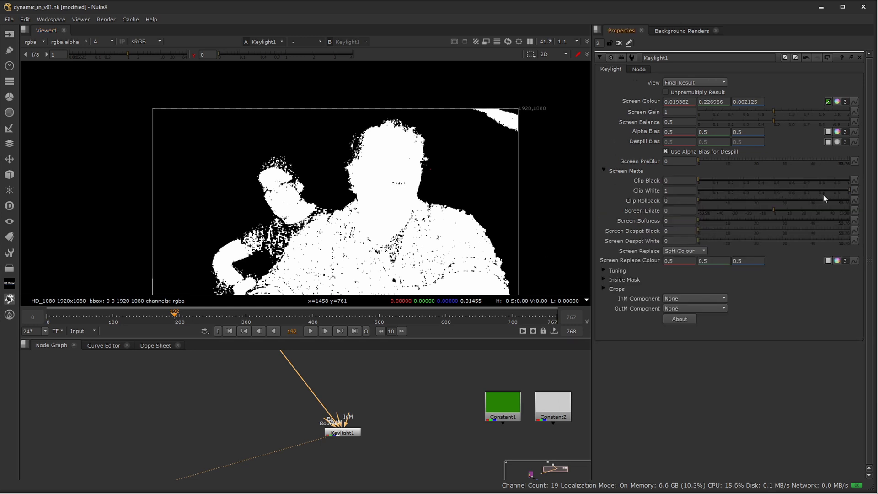
mouse_move(847, 191)
left_mouse_down()
mouse_move(835, 191)
mouse_move(854, 184)
left_mouse_up()
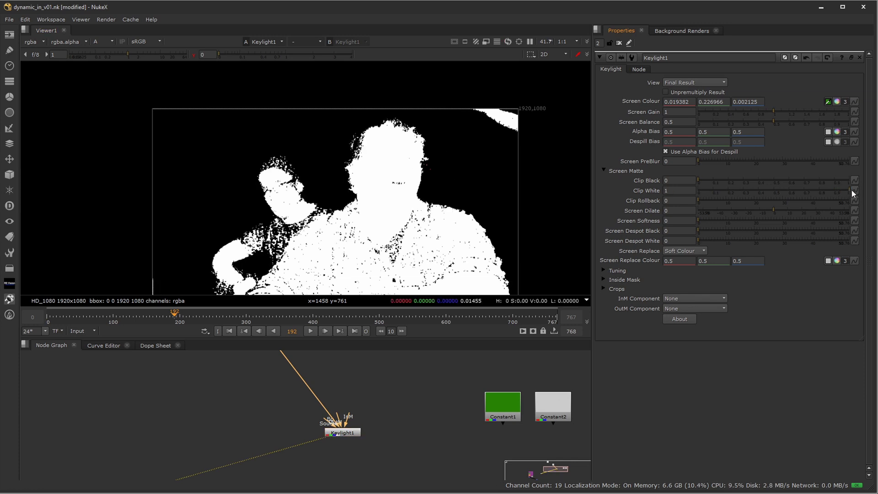
- Add a Primatte node in the empty area below Read1, beside Keylight1
middle_click_drag(261, 427, 364, 423)
scroll(363, 422, "down", 3)
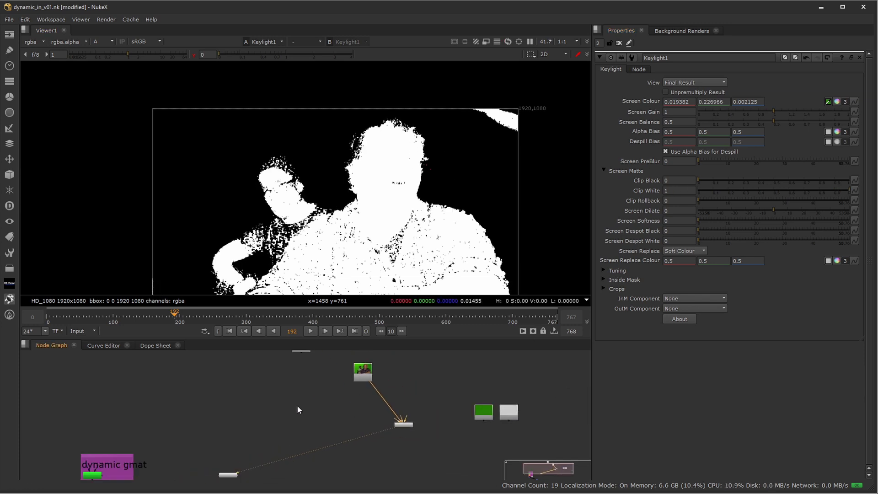
middle_click_drag(298, 407, 324, 421)
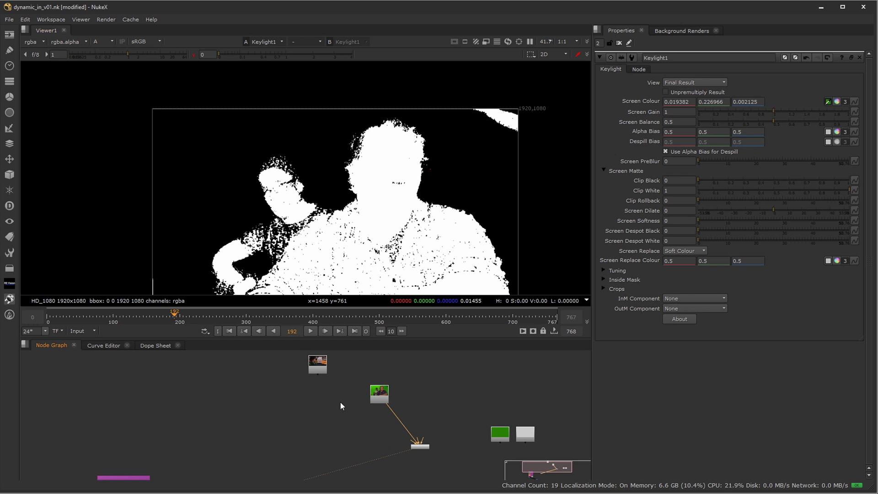
middle_click_drag(359, 400, 357, 400)
middle_click_drag(420, 411, 393, 406)
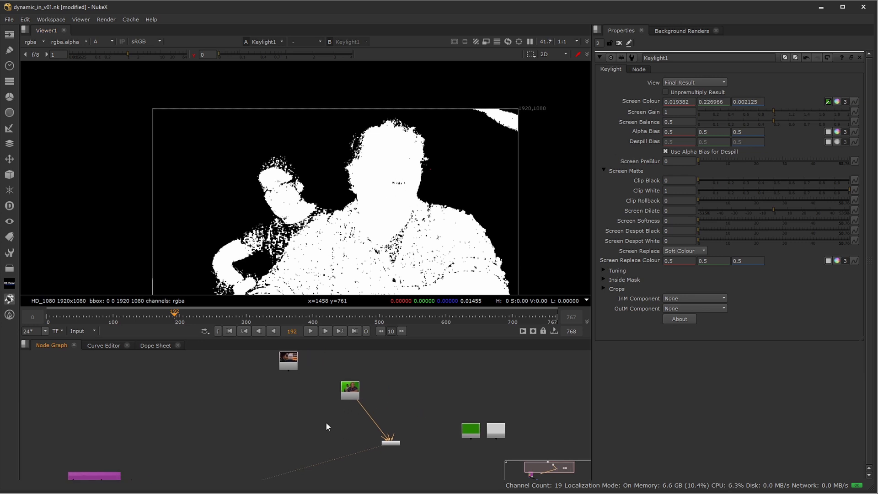
scroll(310, 434, "up", 3)
key("Tab")
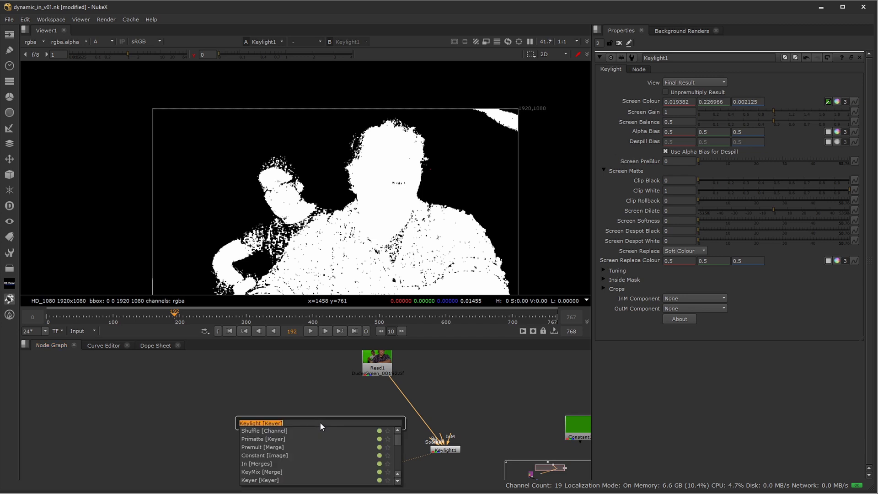
type("prim")
key("Return")
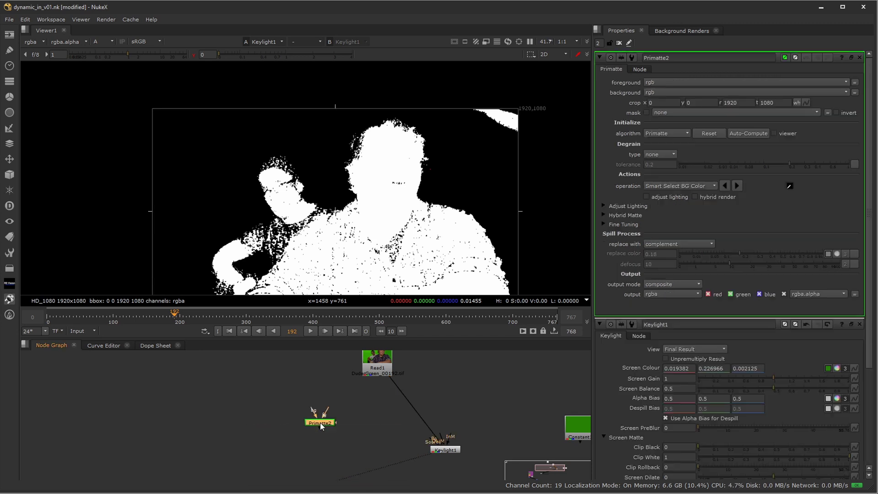
- Connect the Primatte node's foreground input to Read1 and view it in colour with the viewer gamma reset to 1
left_click_drag(326, 409, 351, 404)
key("1")
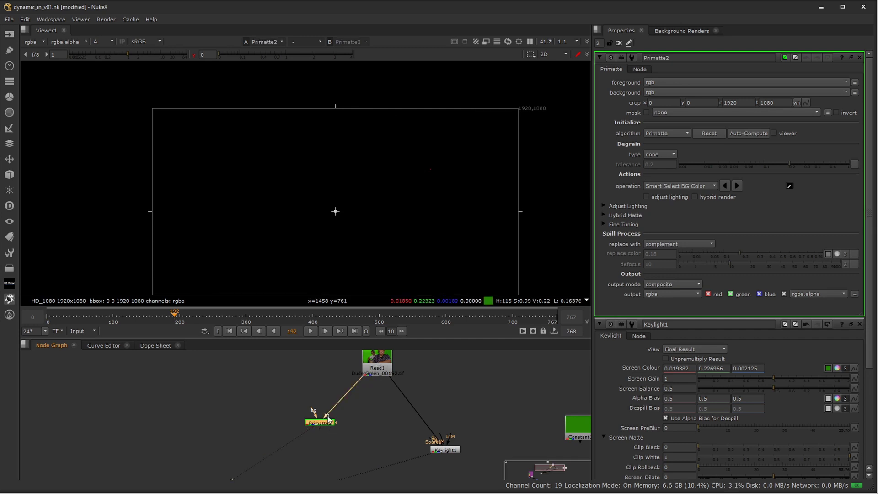
key("a")
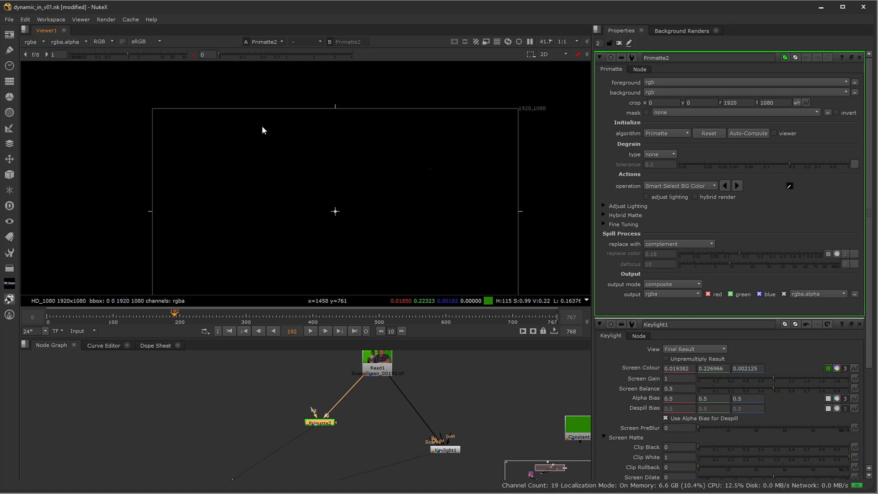
left_click(193, 56)
- Label the Primatte node "harsh key 2" and return to its keying controls
left_click(638, 69)
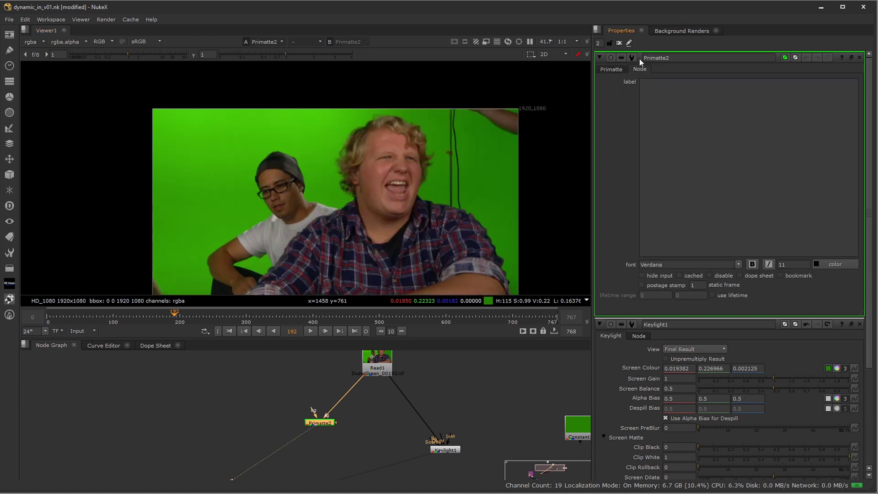
left_click(688, 98)
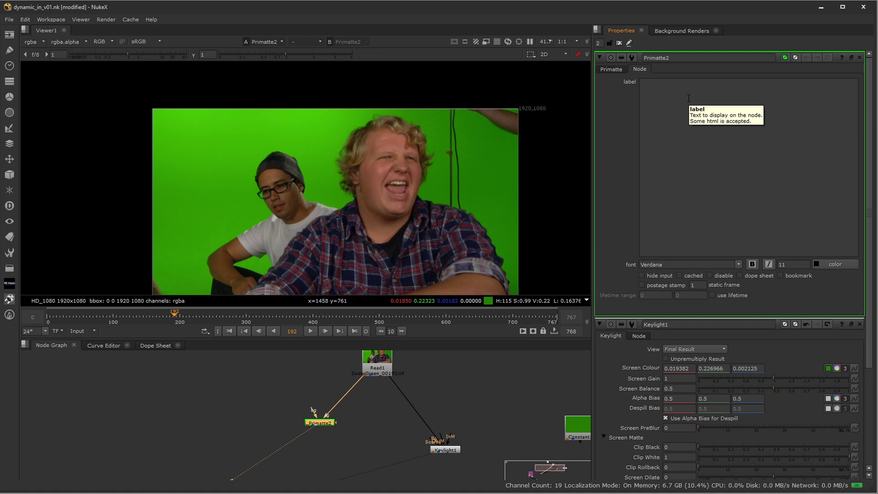
type("in mat")
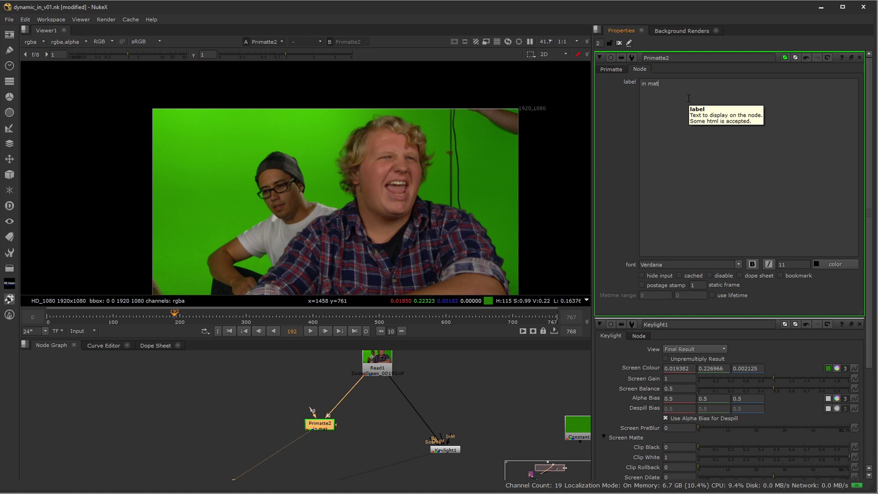
key("BackSpace")
key("BackSpace")
key("BackSpace")
key("BackSpace")
key("BackSpace")
key("BackSpace")
type("harsh key 2")
left_click(611, 69)
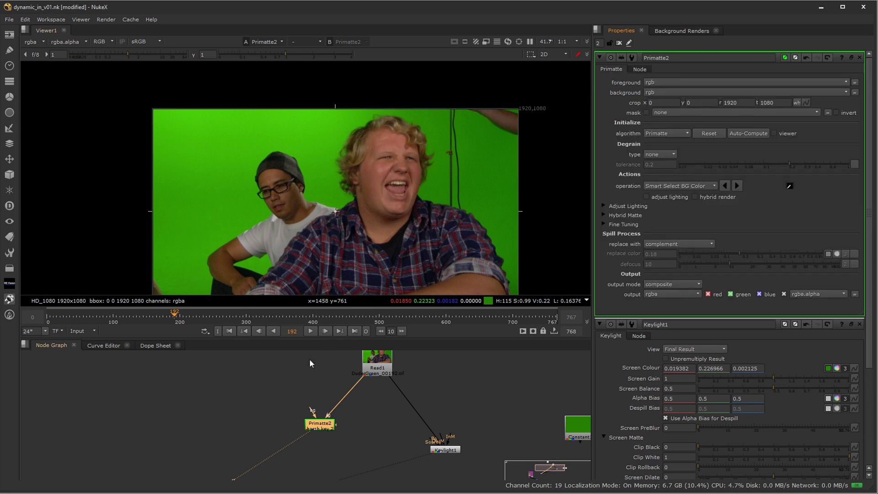
- Examine the dynamic gmat group's erode, roto and output nodes, then return to the Primatte node
scroll(324, 383, "down", 4)
scroll(309, 416, "down", 1)
middle_click_drag(225, 444, 323, 404)
scroll(292, 434, "up", 8)
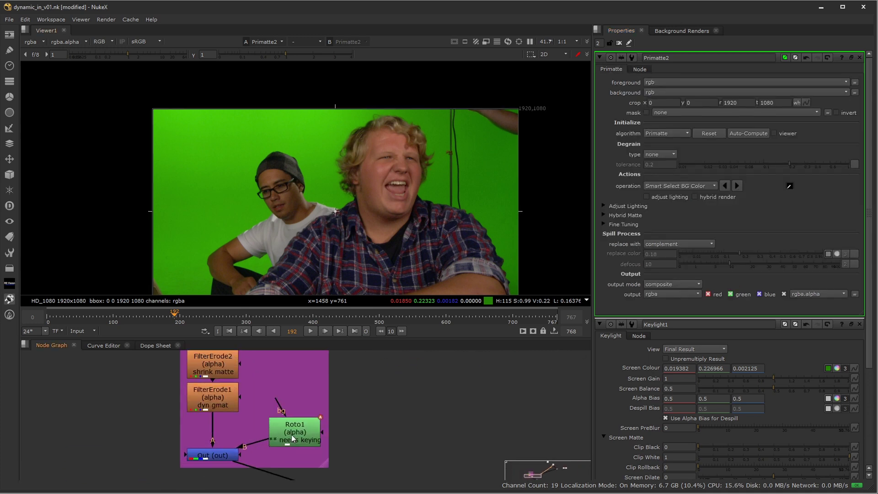
scroll(245, 397, "down", 1)
middle_click_drag(243, 394, 255, 444)
middle_click_drag(378, 430, 274, 478)
middle_click_drag(457, 383, 322, 443)
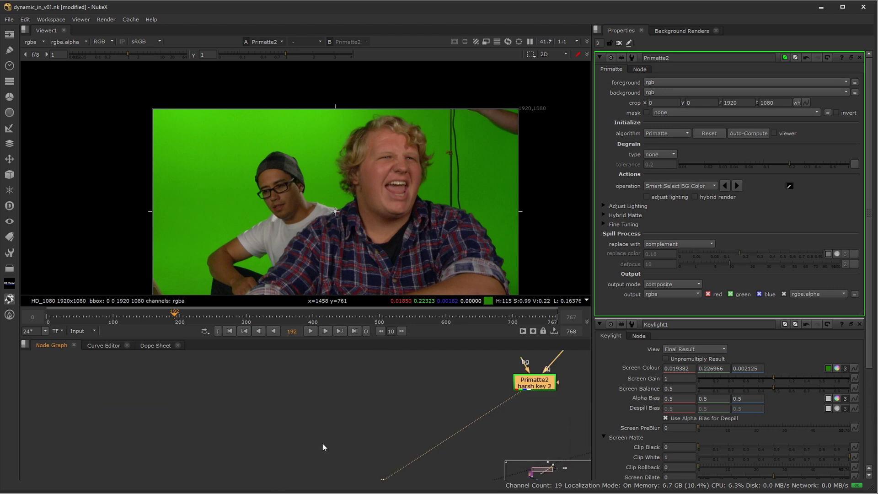
middle_click_drag(583, 375, 473, 430)
scroll(473, 430, "up", 1)
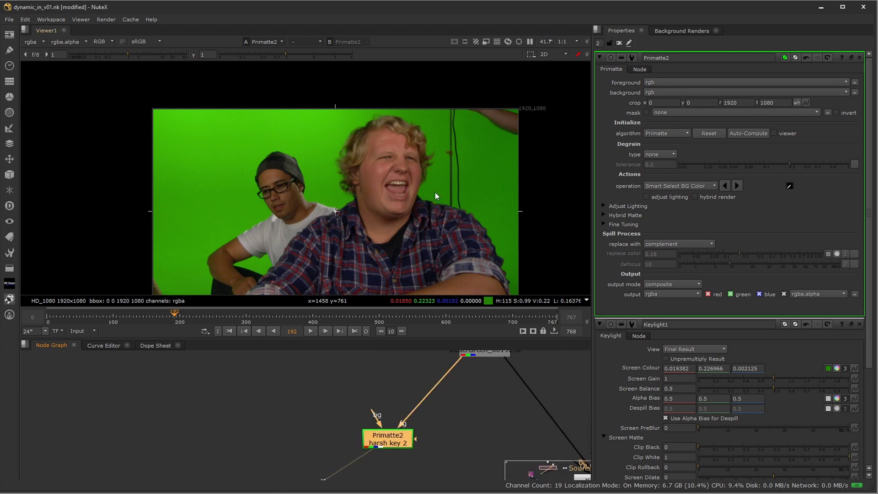
- Auto-compute the Primatte node's initial key and display its alpha at viewer gamma 4
middle_click_drag(382, 224, 369, 184)
key("a")
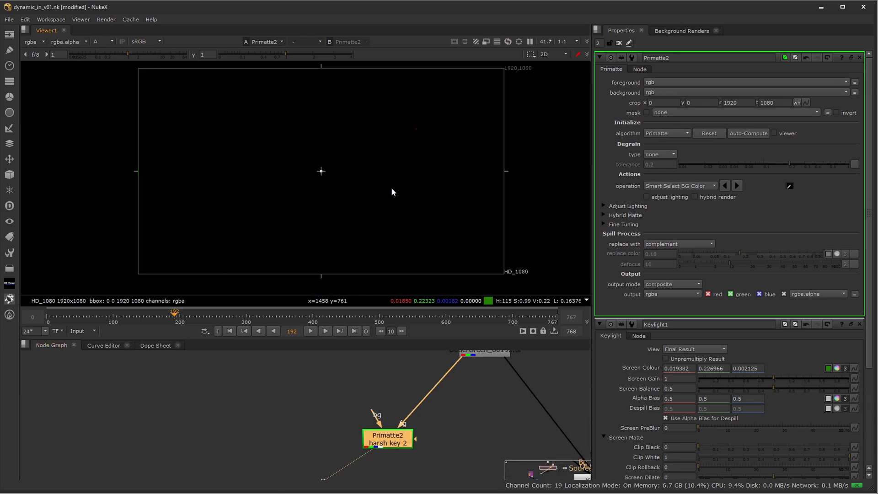
key("a")
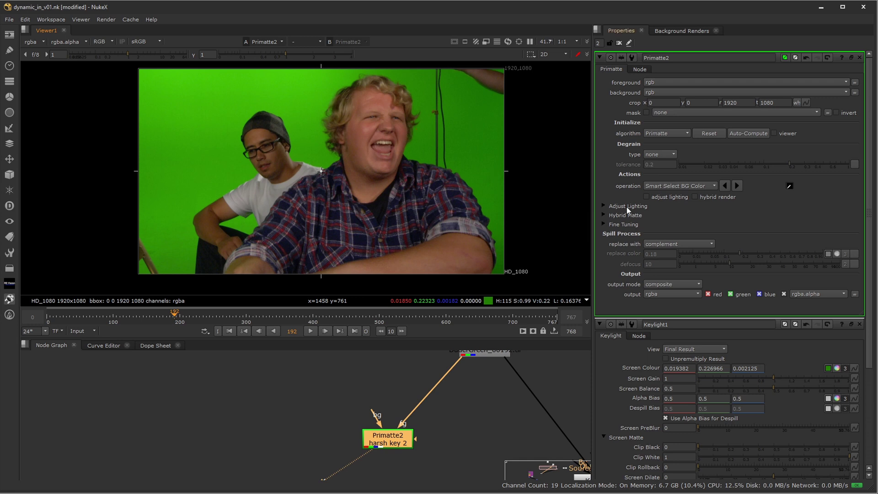
left_click(390, 433)
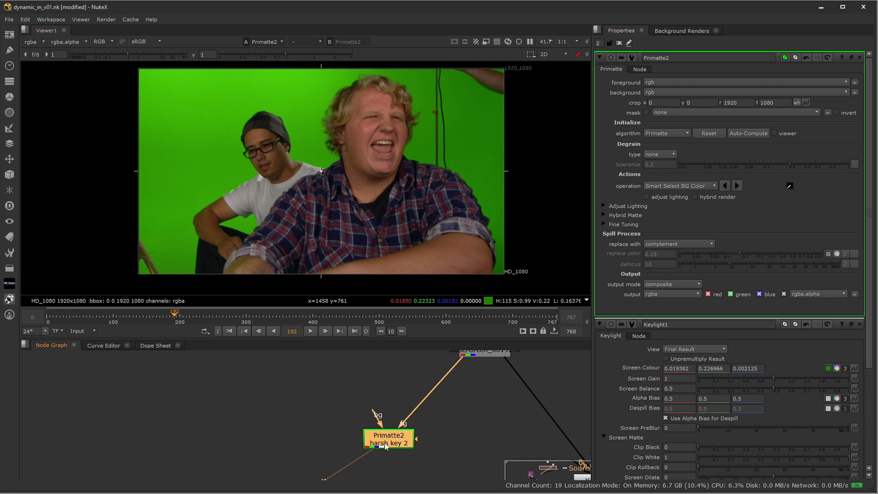
left_click(747, 134)
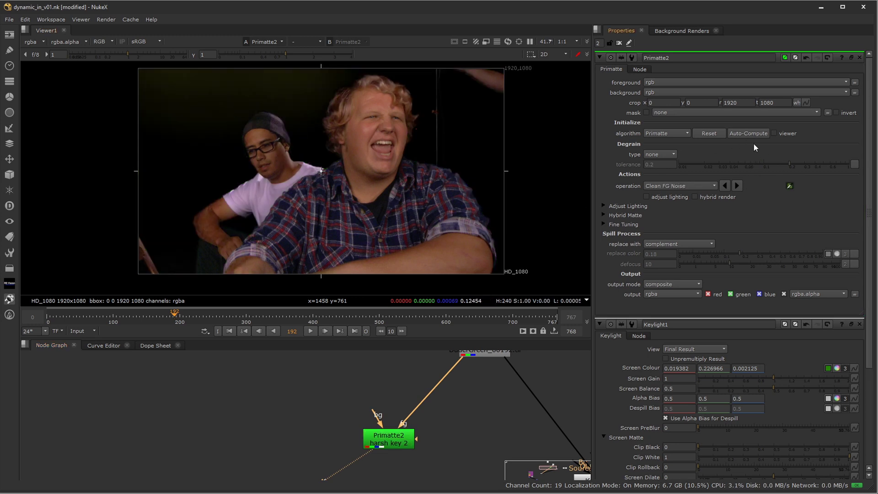
key("a")
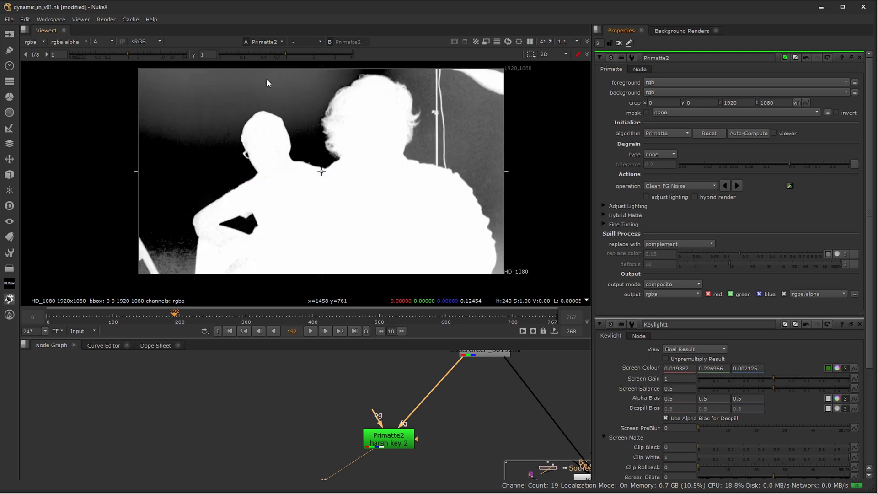
left_click_drag(287, 53, 370, 61)
- Use the Clean BG Noise operation to sample noisy backdrop areas on both sides of the two men
left_click(674, 186)
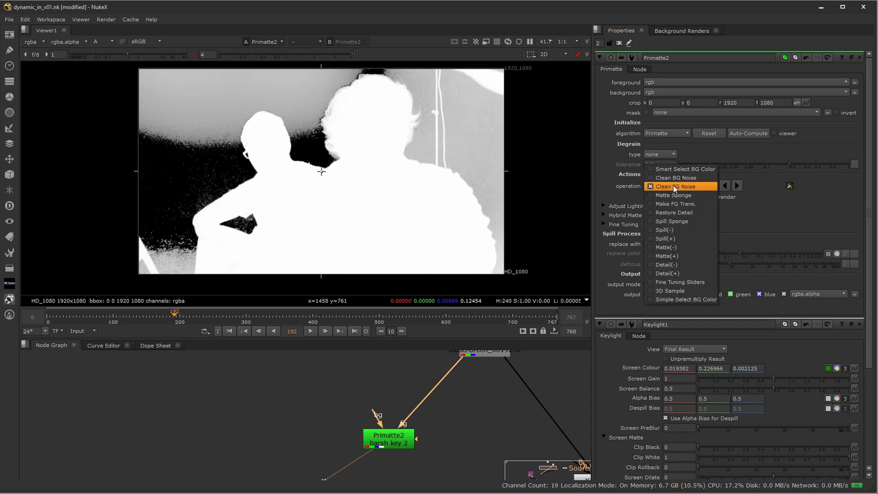
left_click(674, 176)
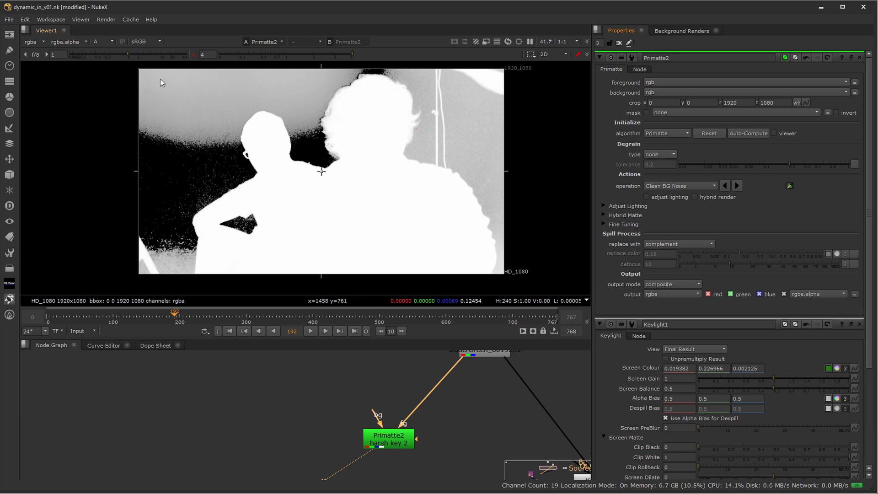
left_click_drag(159, 77, 215, 114, "ctrl+shift")
left_click_drag(158, 145, 218, 180, "ctrl+shift")
left_click_drag(158, 232, 177, 264, "ctrl+shift")
left_click_drag(463, 118, 498, 147, "ctrl+shift")
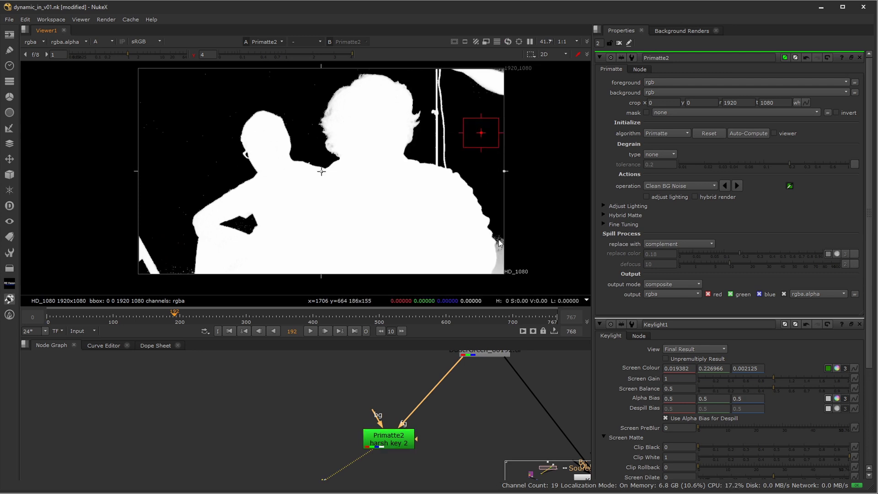
left_click_drag(499, 231, 502, 270, "ctrl+shift")
left_click_drag(477, 110, 500, 125, "ctrl+shift")
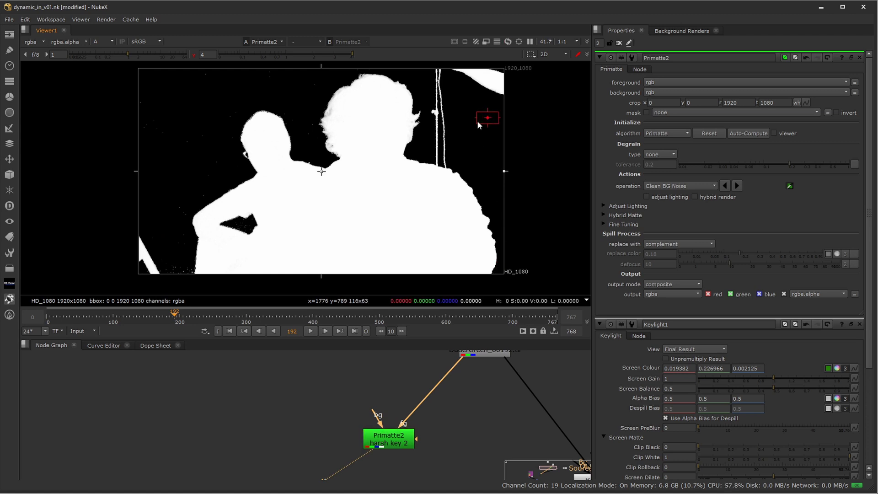
left_click_drag(294, 78, 323, 97, "ctrl+shift")
left_click_drag(167, 185, 184, 214, "ctrl+shift")
left_click_drag(202, 142, 229, 173, "ctrl+shift")
left_click_drag(161, 105, 206, 157, "ctrl+shift")
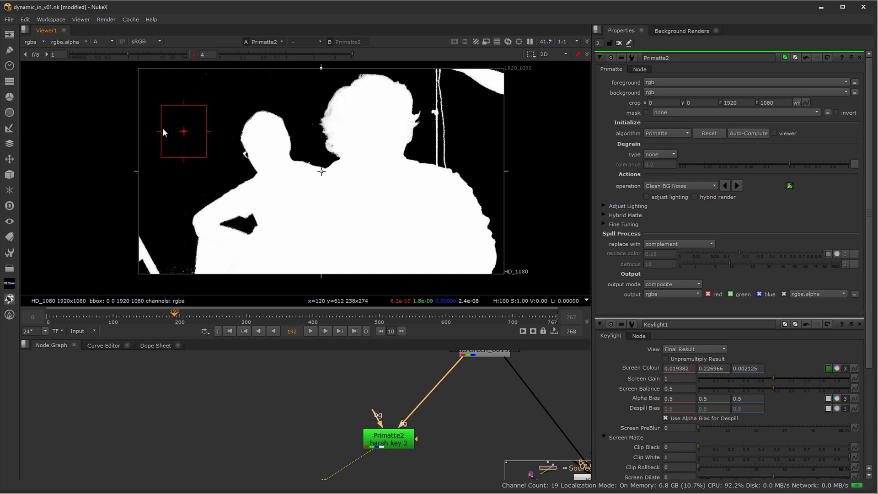
left_click_drag(145, 109, 170, 142, "ctrl+shift")
left_click_drag(217, 82, 197, 71, "ctrl+shift")
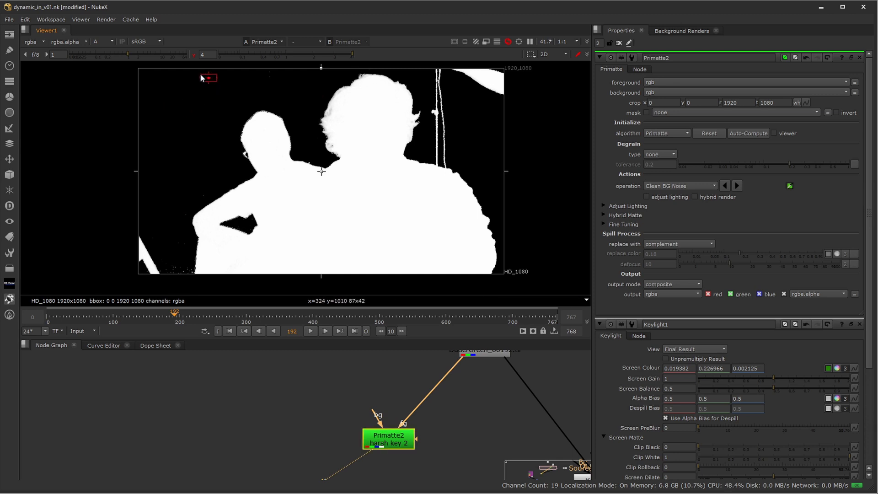
left_click_drag(169, 251, 193, 276, "ctrl+shift")
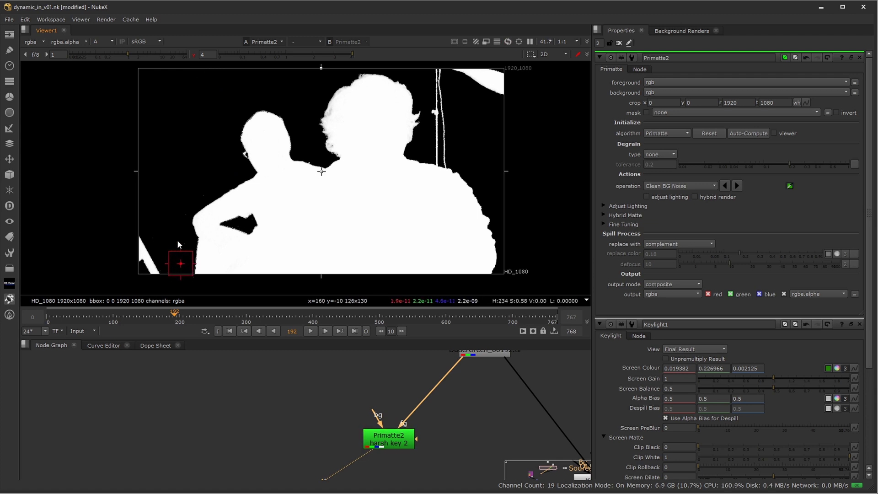
left_click_drag(175, 231, 179, 243, "ctrl+shift")
left_click_drag(175, 204, 186, 218, "ctrl+shift")
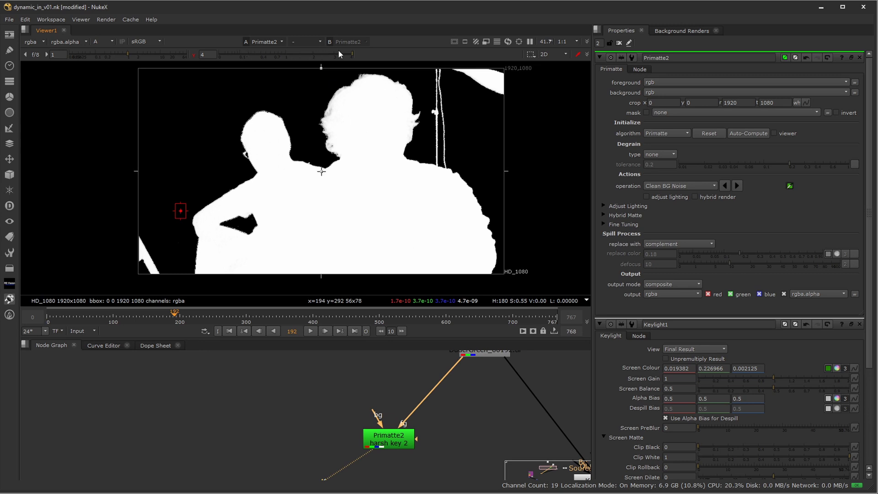
- Set viewer gamma to 0 and sample the blond man's shirt and face and the other man's face with Clean FG Noise
left_click_drag(338, 54, 194, 62)
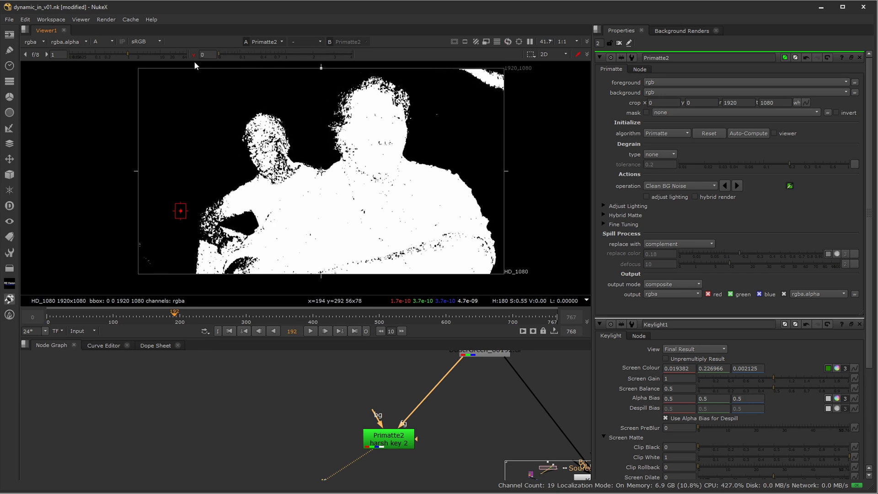
left_click(692, 186)
left_click(689, 194)
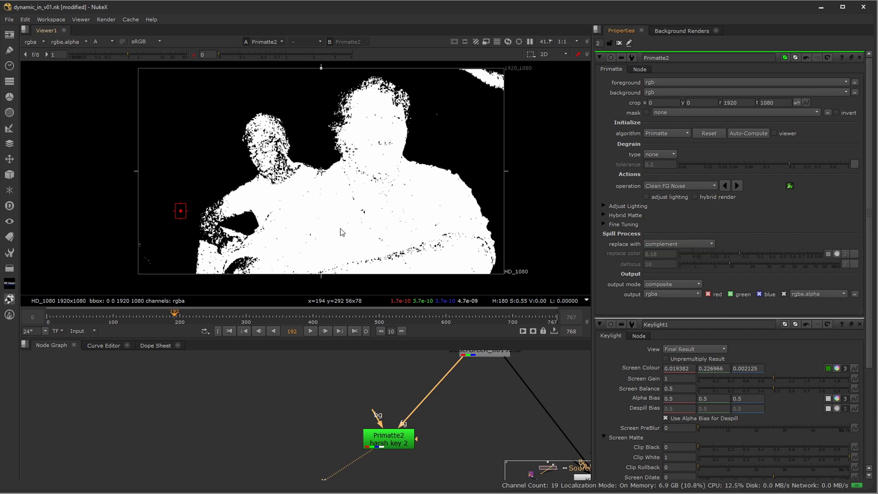
left_click_drag(344, 211, 446, 268, "ctrl+shift")
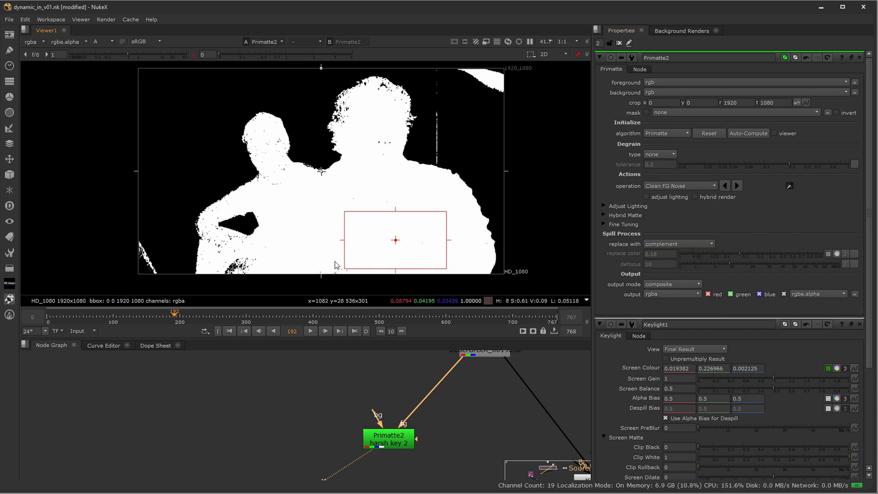
left_click_drag(371, 118, 392, 159, "ctrl+shift")
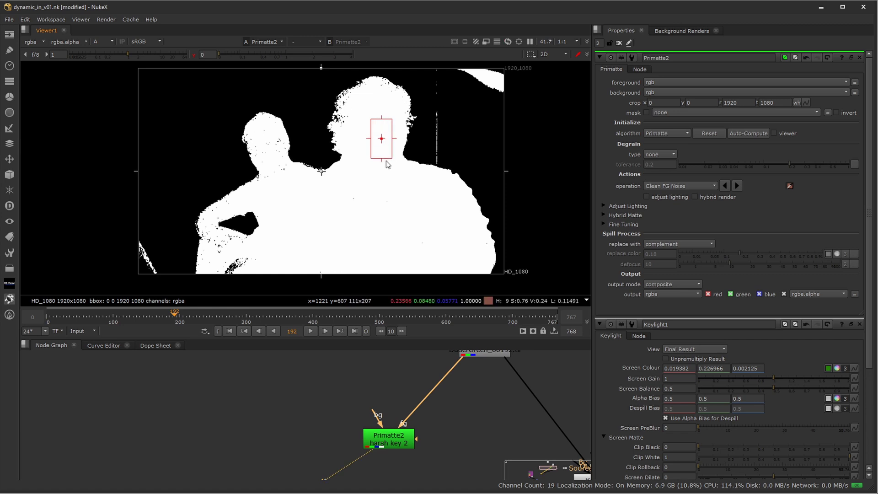
left_click_drag(262, 135, 282, 177, "ctrl+shift")
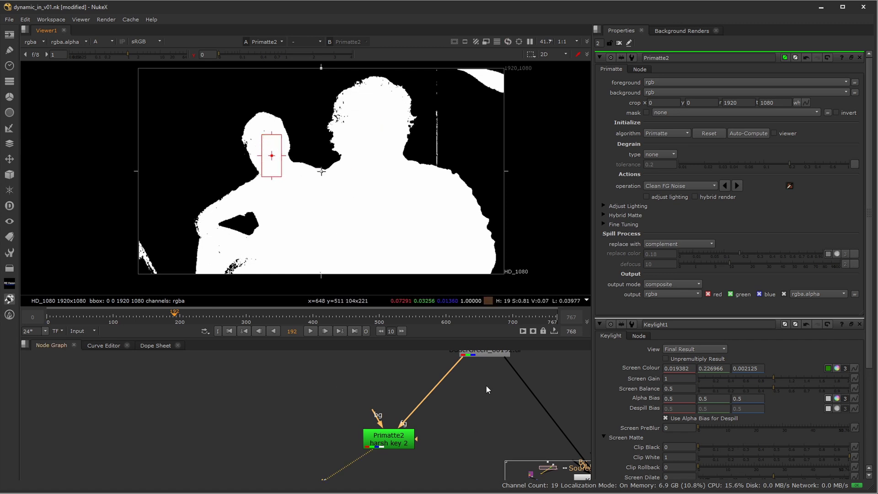
- Show the Read1 source plate in the viewer
middle_click_drag(486, 385, 446, 439)
left_click(445, 390)
key("1")
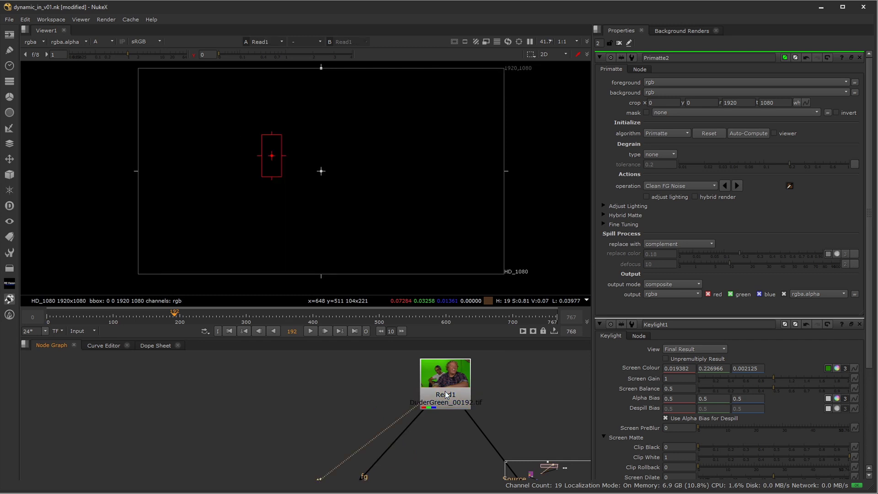
- Display the source plate in colour at viewer gamma 1 and examine the blond man's hair edges and the other man's glasses
key("a")
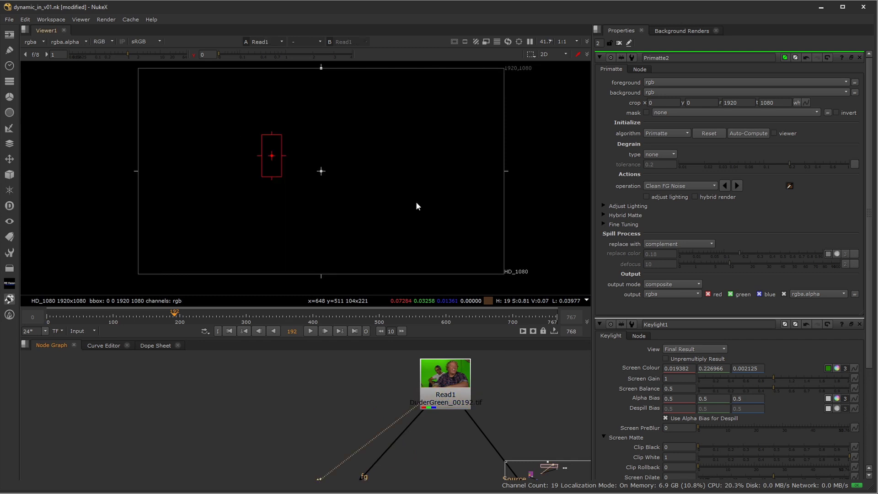
left_click(195, 55)
middle_click_drag(344, 124, 343, 177)
scroll(331, 186, "up", 8)
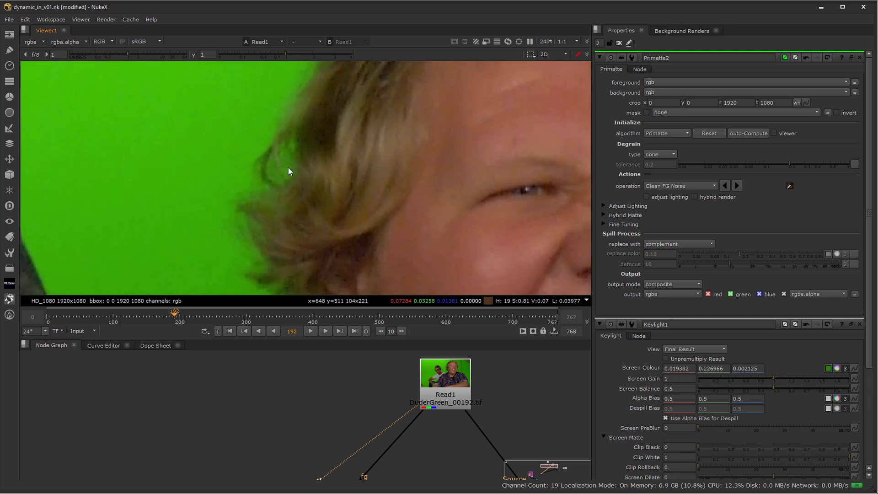
scroll(284, 172, "down", 6)
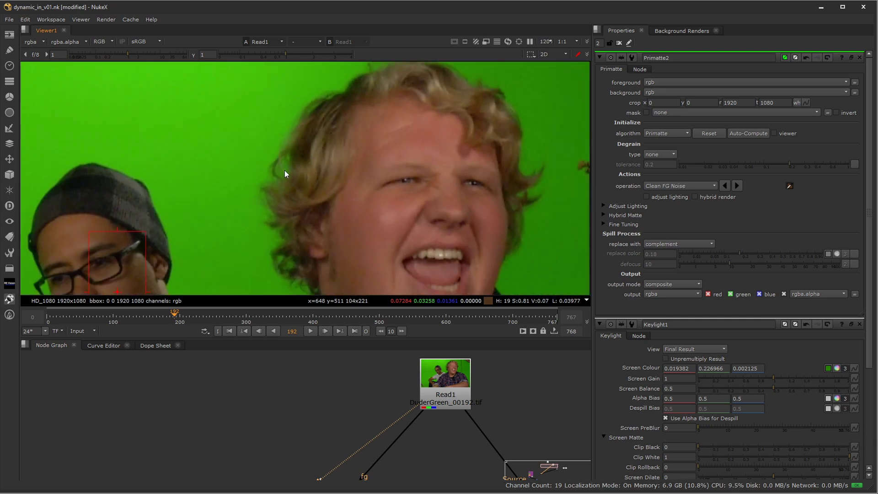
scroll(331, 182, "up", 7)
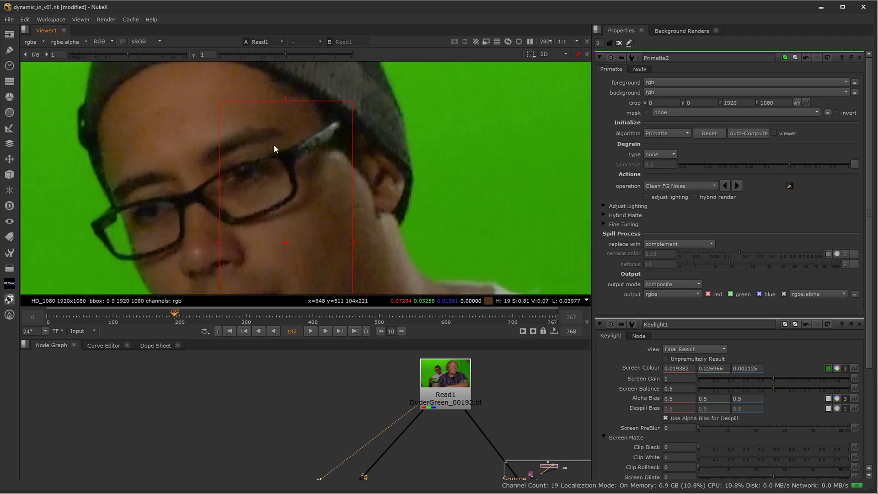
scroll(320, 146, "up", 2)
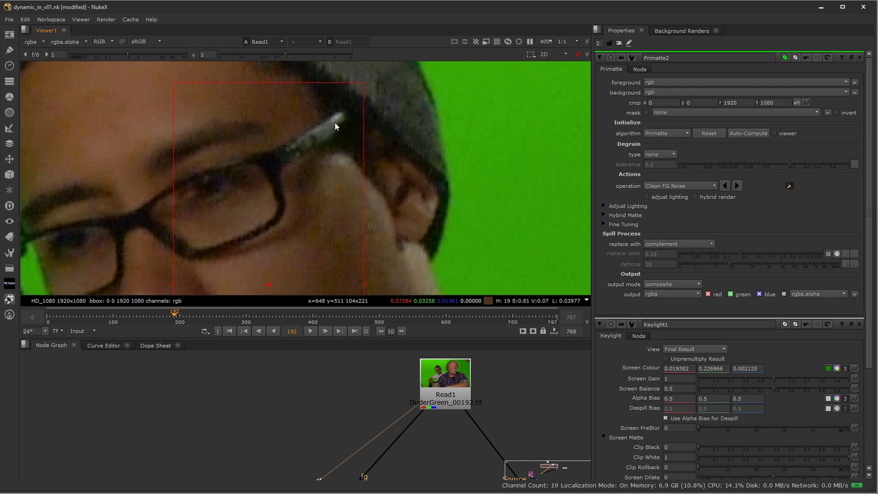
scroll(407, 128, "down", 8)
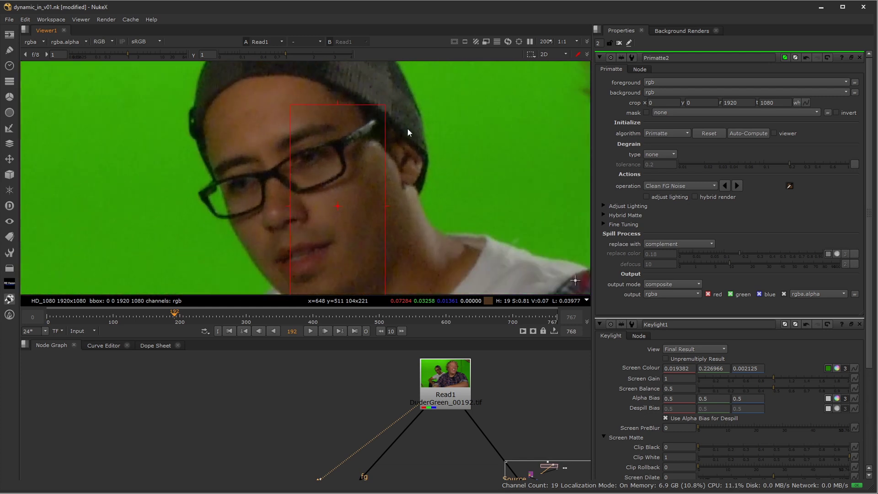
scroll(399, 169, "down", 3)
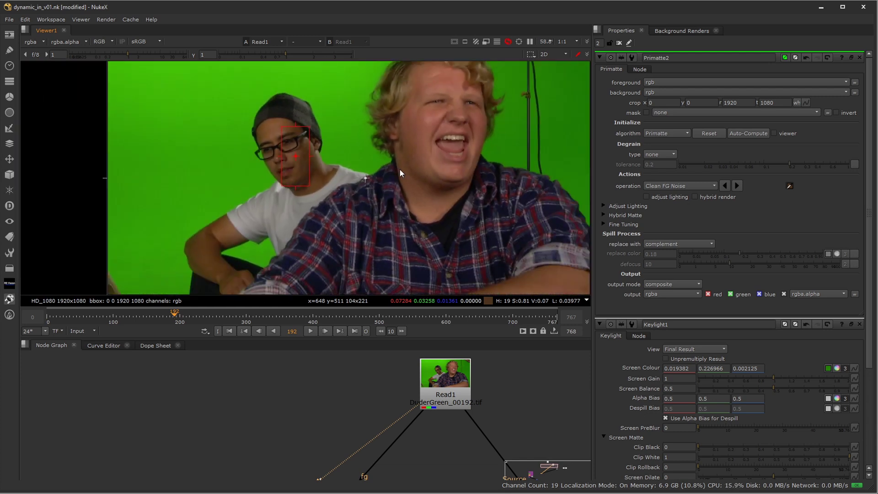
- Display the alpha of the Primatte2 harsh key and set the viewer gamma to 0
middle_click_drag(385, 416, 360, 362)
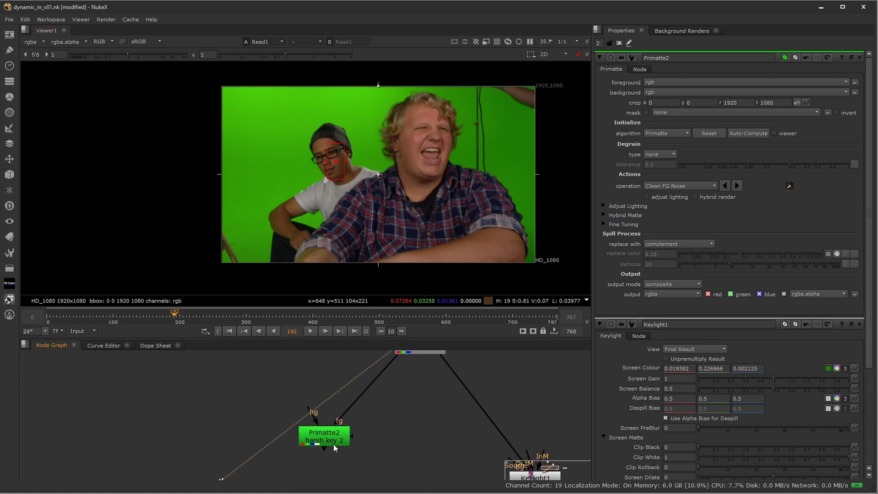
left_click(331, 437)
key("1")
key("a")
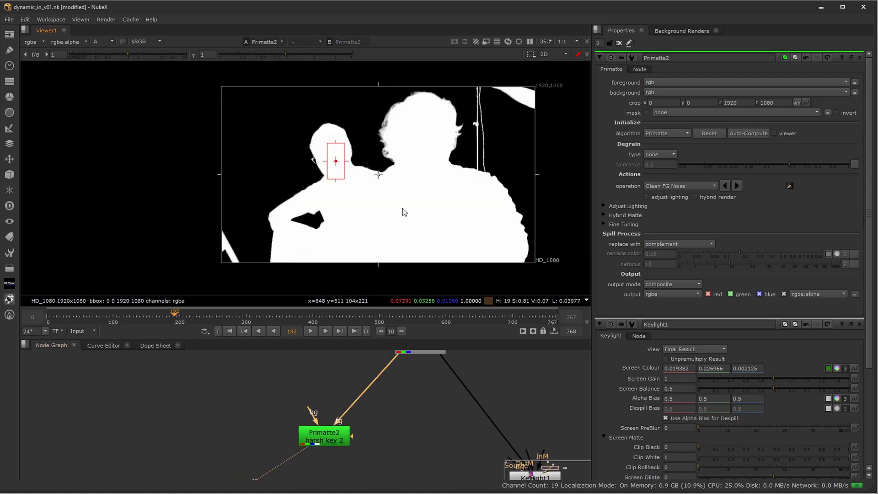
scroll(348, 196, "up", 3)
middle_click_drag(482, 139, 432, 222)
scroll(433, 222, "up", 3)
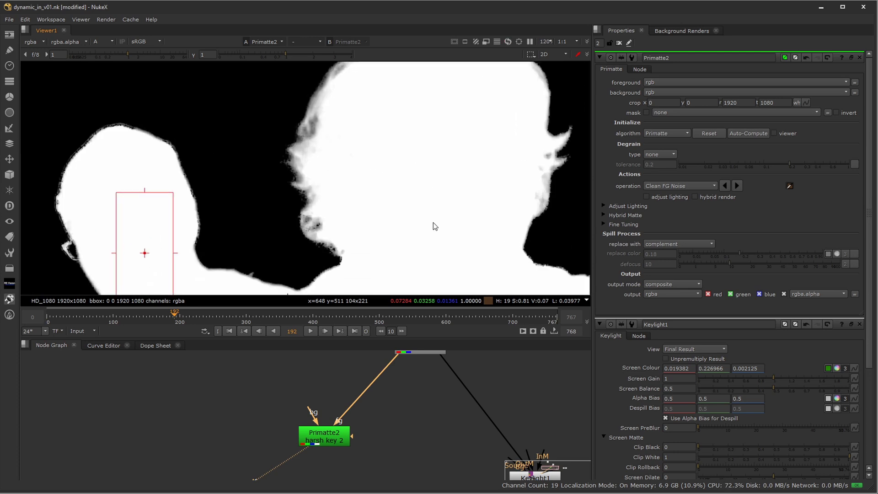
scroll(459, 223, "down", 2)
left_click_drag(285, 54, 218, 55)
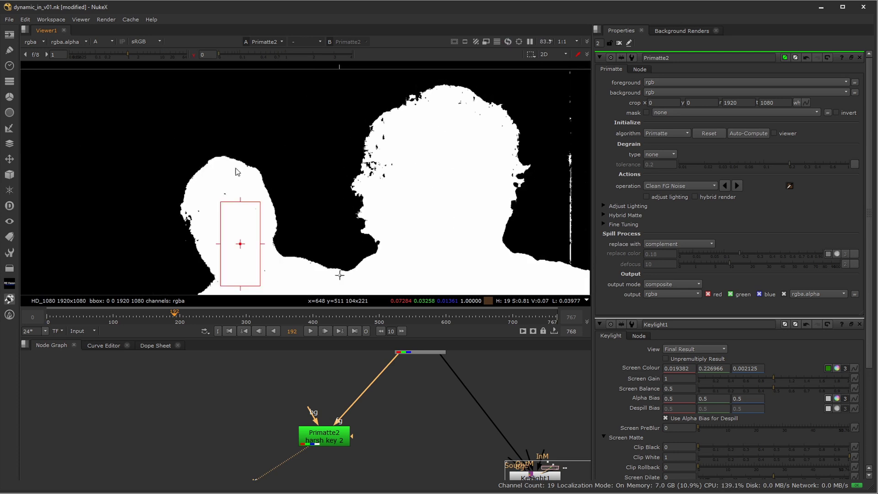
- Sample the background man's beanie, lower face and white shirt with Clean FG Noise to fill the matte holes
middle_click_drag(234, 207, 259, 192)
left_click_drag(235, 169, 267, 197, "ctrl+shift")
left_click_drag(259, 245, 294, 270, "ctrl+shift")
middle_click_drag(294, 277, 295, 219)
scroll(295, 218, "down", 1)
left_click_drag(290, 242, 263, 214, "ctrl+shift")
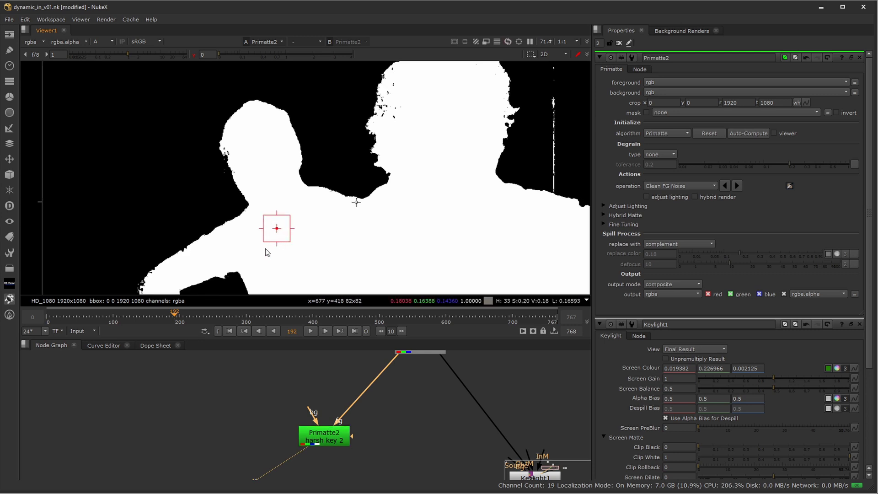
- Check the lower matte at viewer gamma 1, then sample the noisy area beneath the background man's arm with Clean FG Noise at gamma 0
middle_click_drag(265, 249, 407, 168)
scroll(315, 229, "up", 1)
scroll(336, 238, "down", 1)
scroll(398, 247, "down", 3)
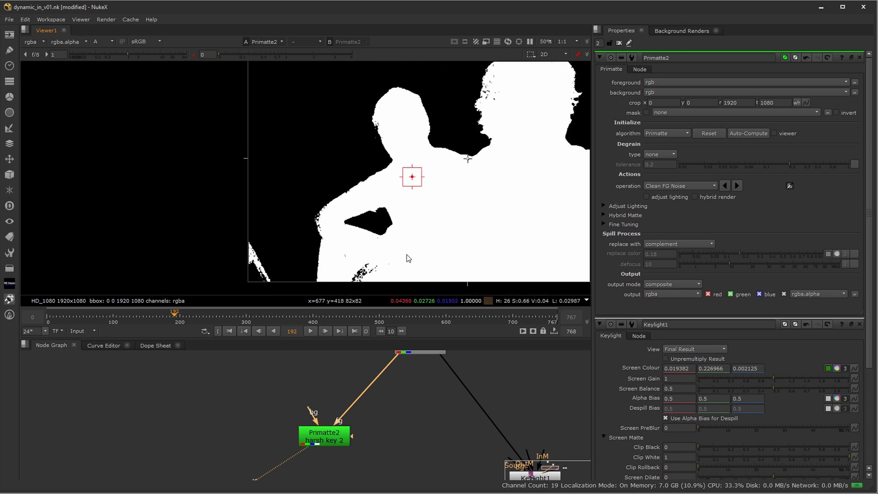
middle_click_drag(406, 257, 408, 221)
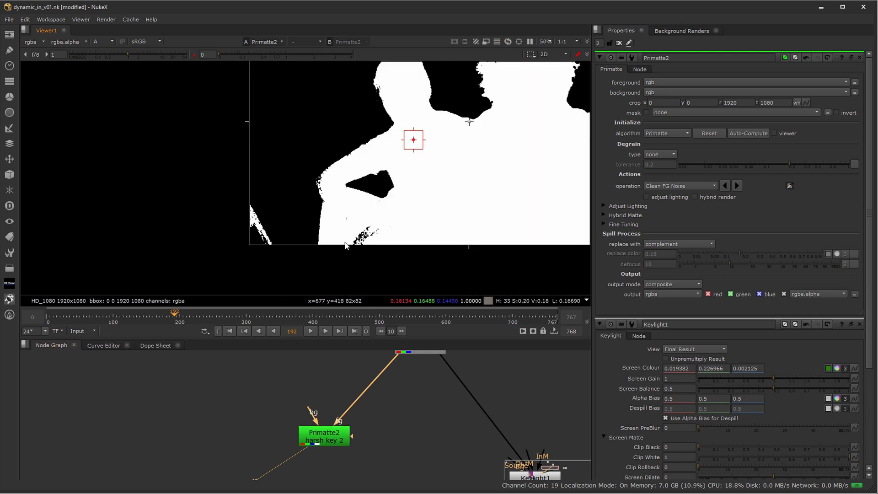
left_click(193, 54)
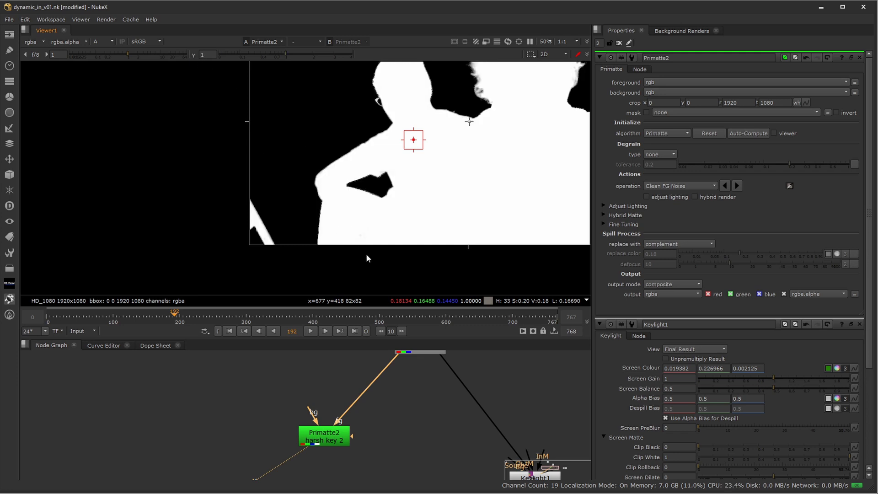
middle_click_drag(416, 364, 410, 392)
key("a")
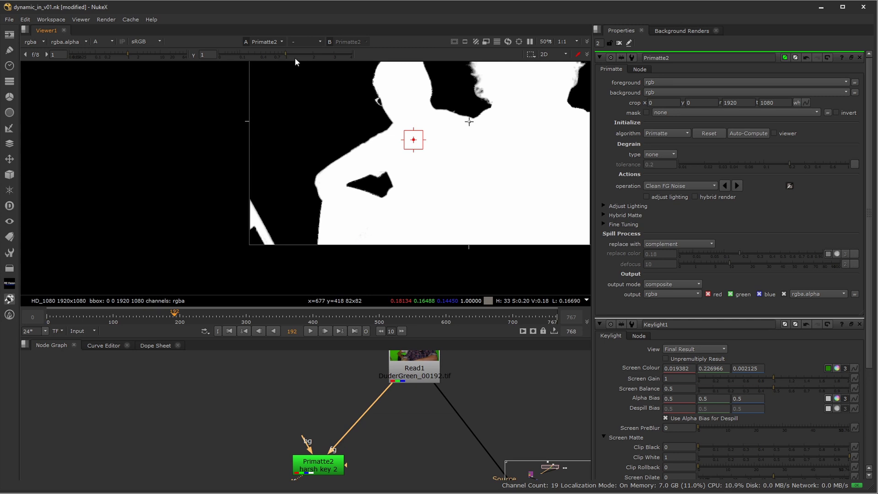
left_click_drag(295, 56, 185, 56)
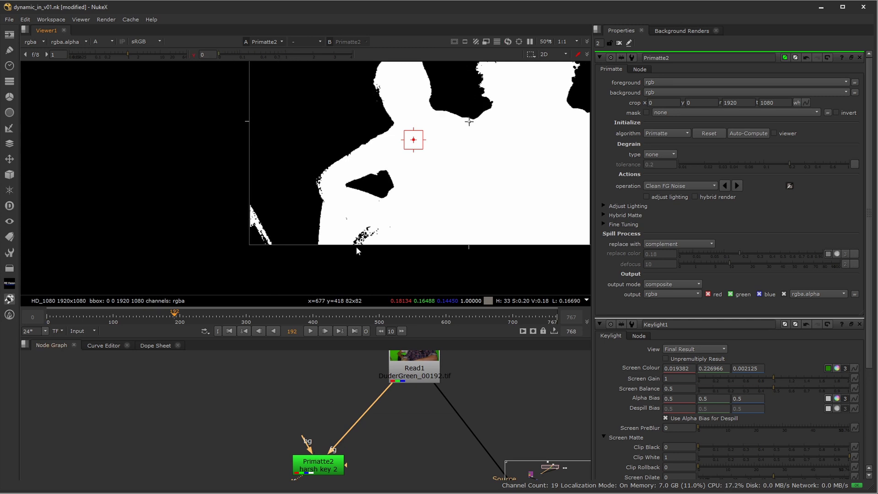
left_click_drag(341, 216, 398, 251, "ctrl+shift")
- Reset the viewer gamma to 1 and inspect the Primatte2 key's alpha and colour result
middle_click_drag(495, 162, 435, 206)
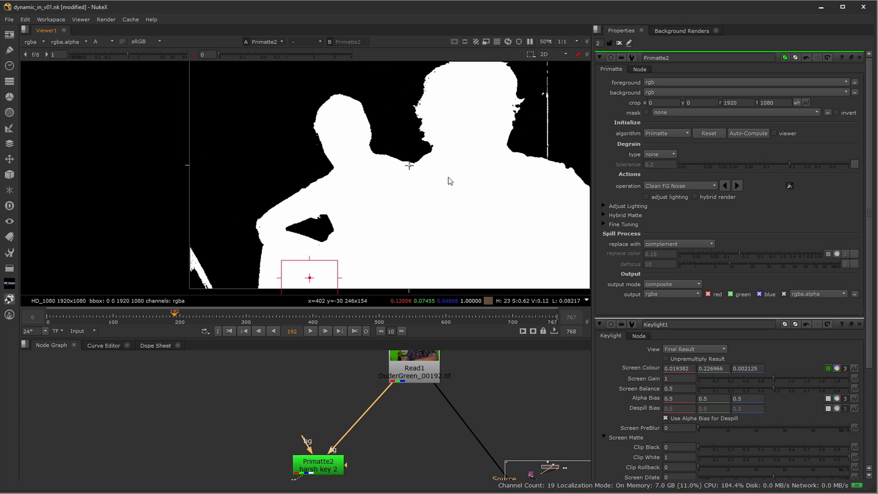
middle_click_drag(502, 142, 444, 190)
left_click(193, 55)
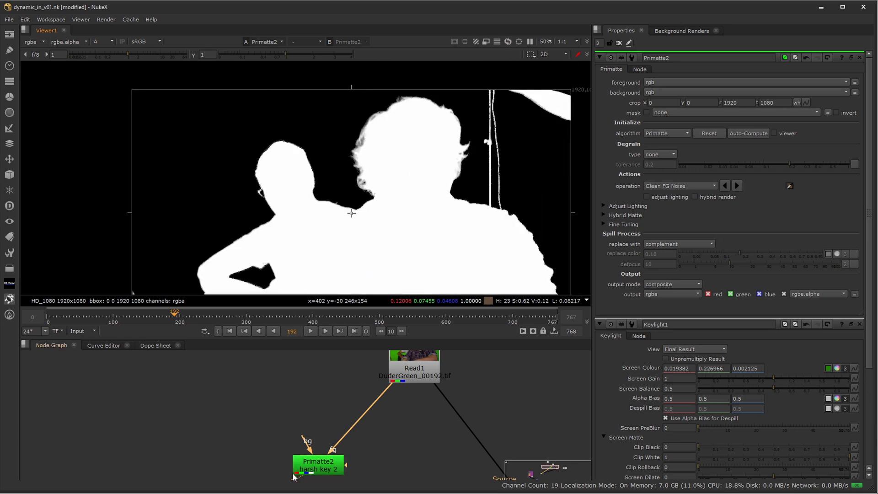
key("a")
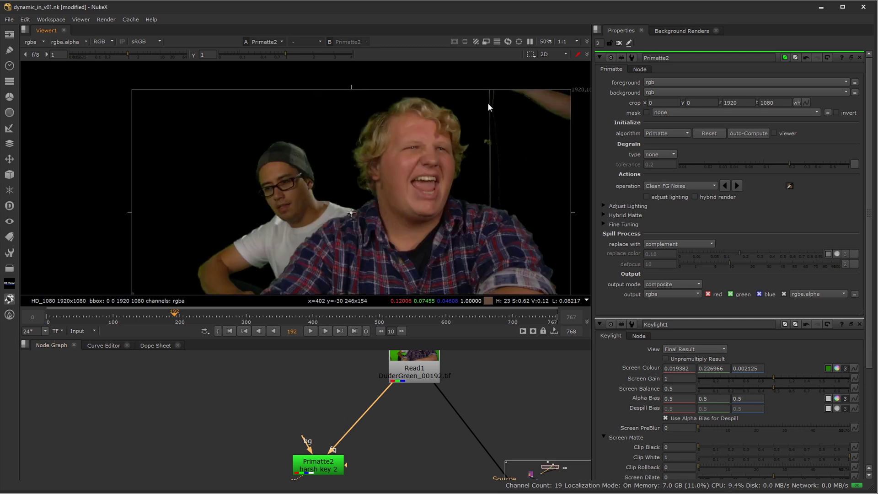
- Display Keylight1's alpha in the viewer and open the node's label for editing
middle_click_drag(329, 465, 289, 445)
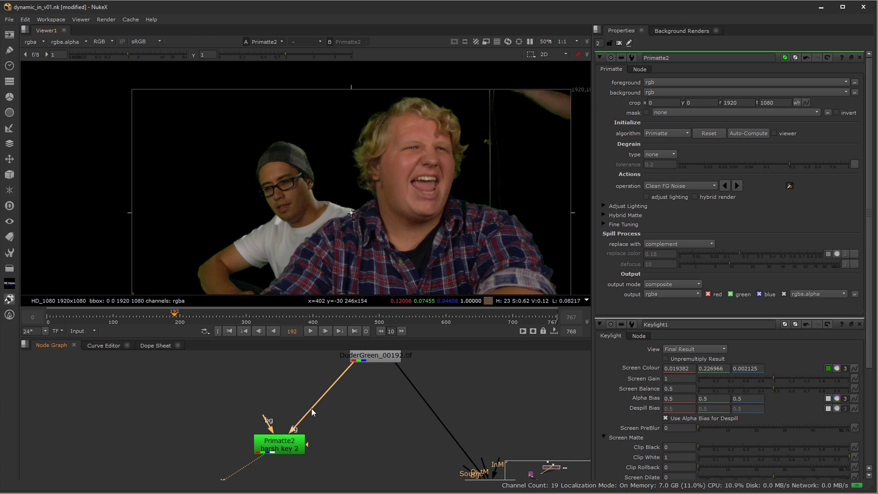
middle_click_drag(468, 414, 393, 383)
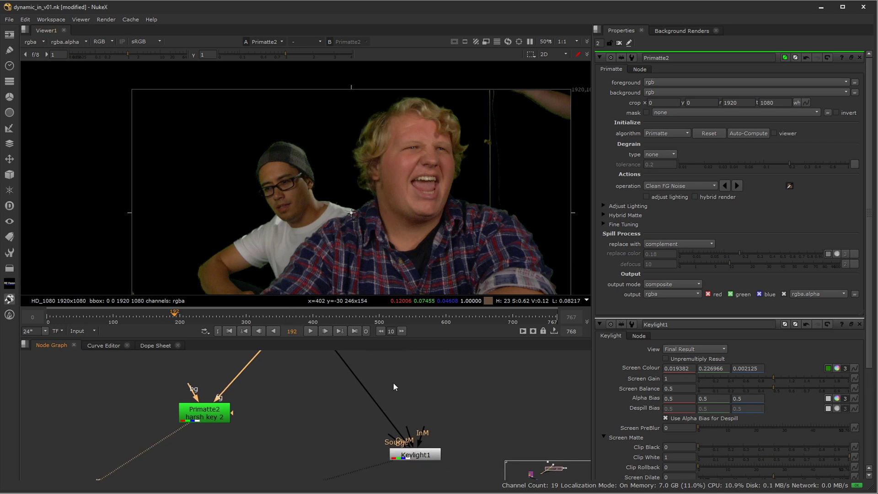
double_click(411, 456)
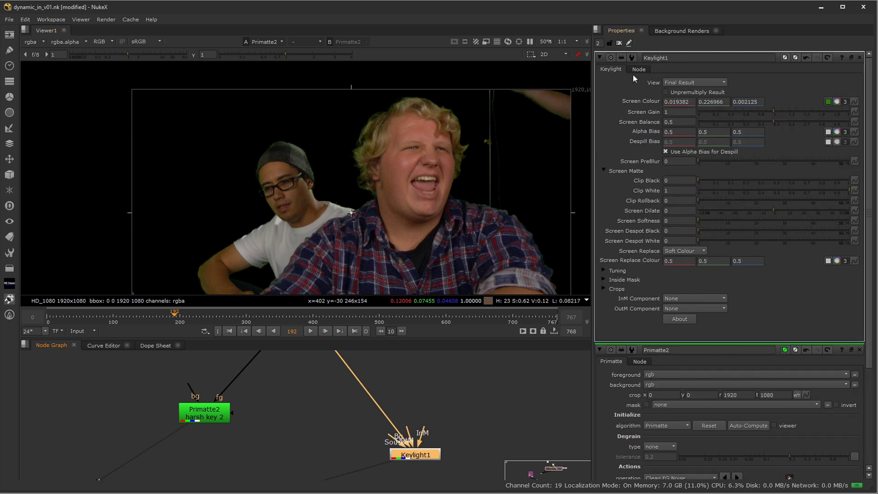
left_click(636, 70)
key("1")
left_click(423, 462)
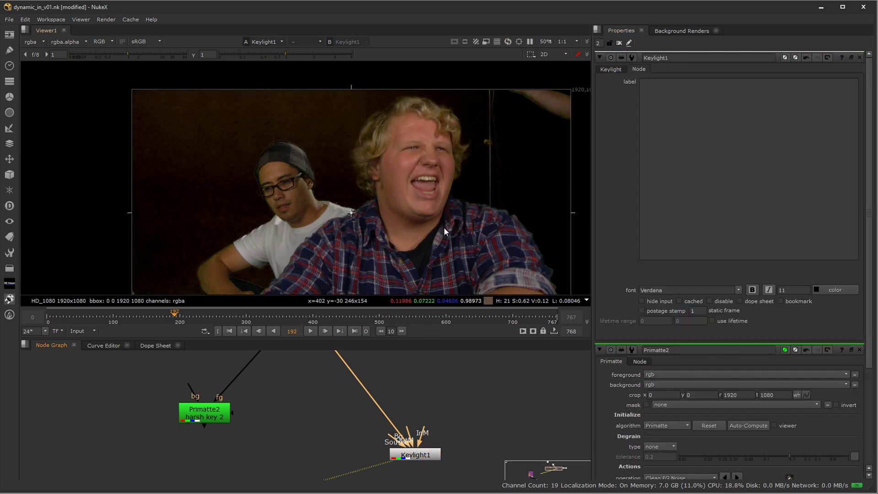
key("a")
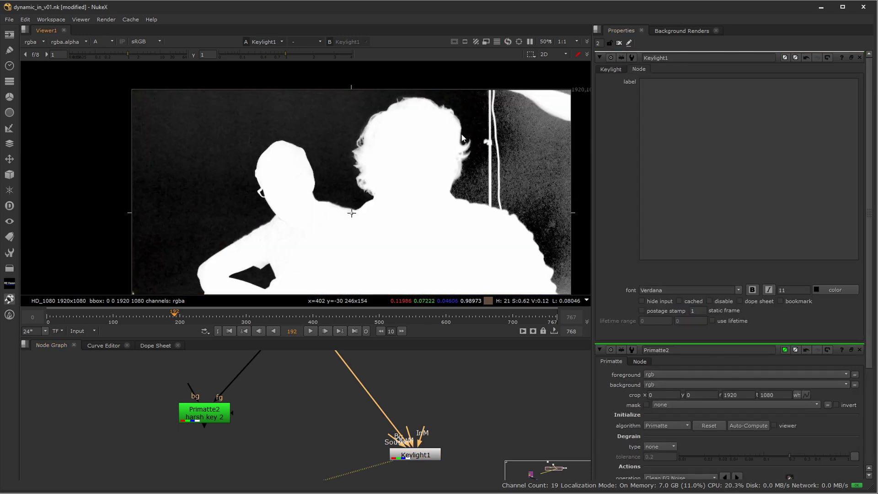
left_click(667, 117)
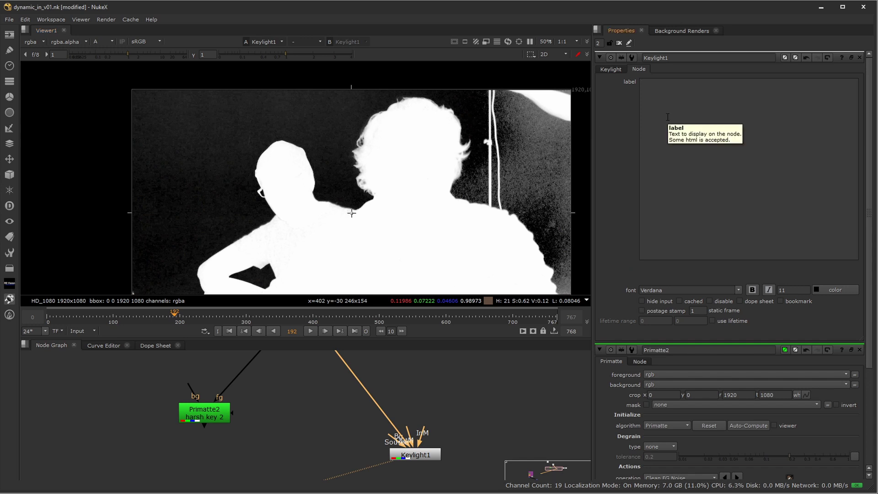
type("robust key")
key("BackSpace")
key("BackSpace")
key("BackSpace")
key("BackSpace")
key("BackSpace")
key("BackSpace")
key("BackSpace")
key("BackSpace")
key("BackSpace")
key("BackSpace")
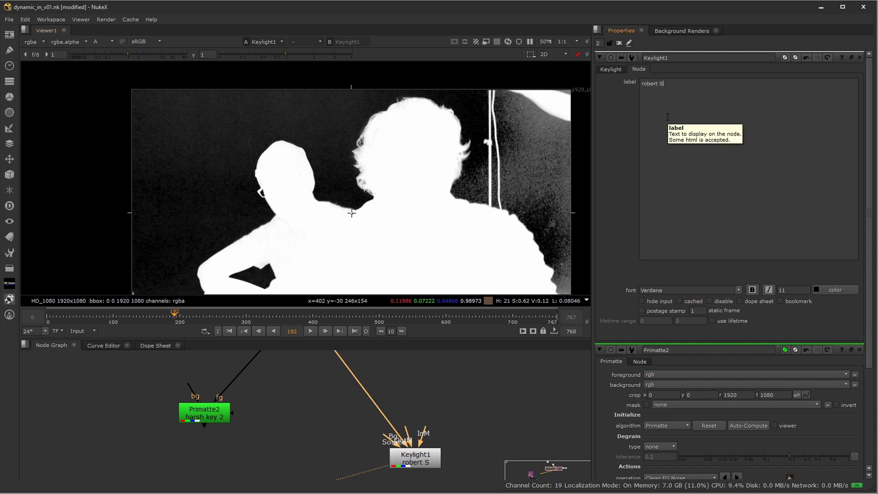
- Label the Keylight1 node "FG guy SR head" and return to its keying settings
type("FG guy SR head")
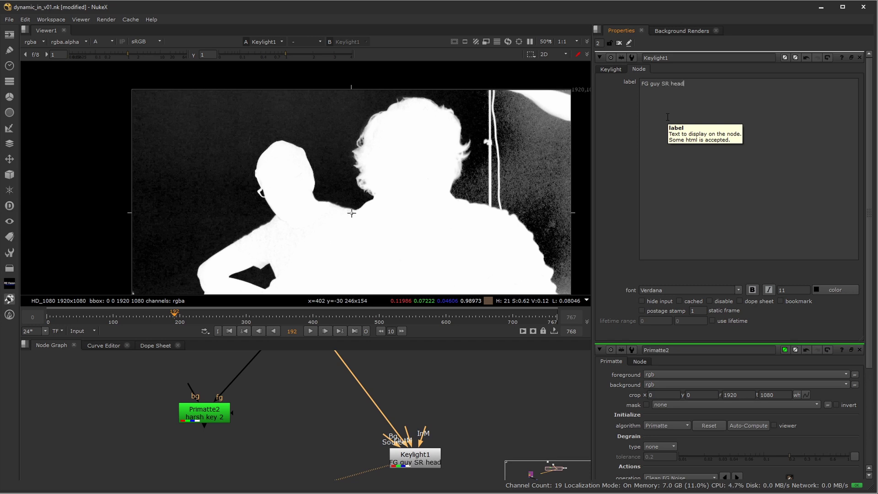
left_click(611, 69)
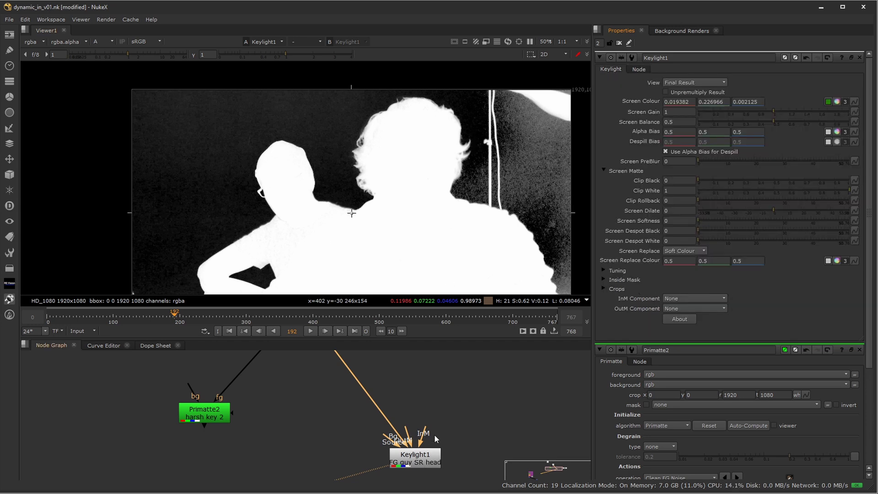
- Set the viewer gamma to 0 and compare the alpha of Keylight1 with that of the Primatte2 harsh key
middle_click_drag(429, 442, 430, 431)
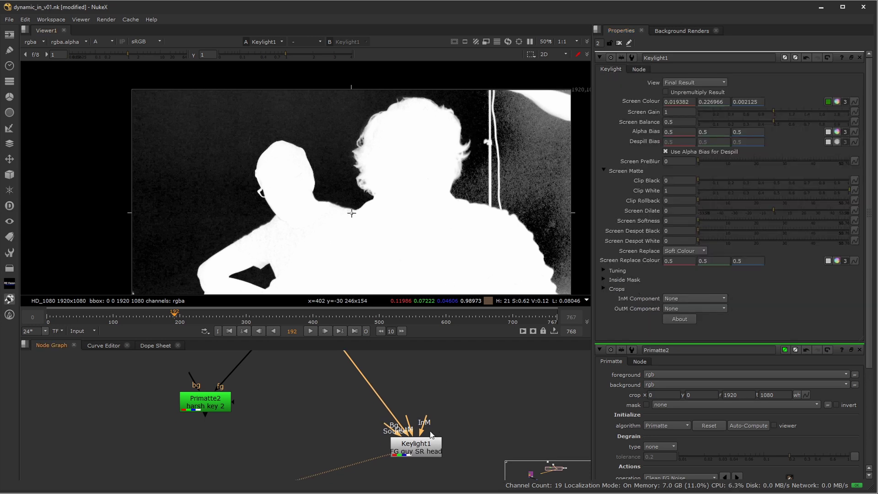
left_click(405, 453)
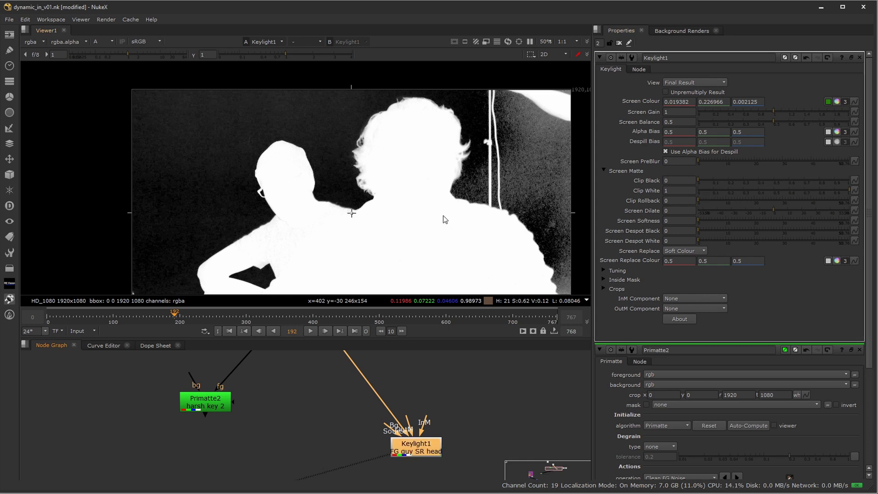
left_click_drag(256, 54, 199, 55)
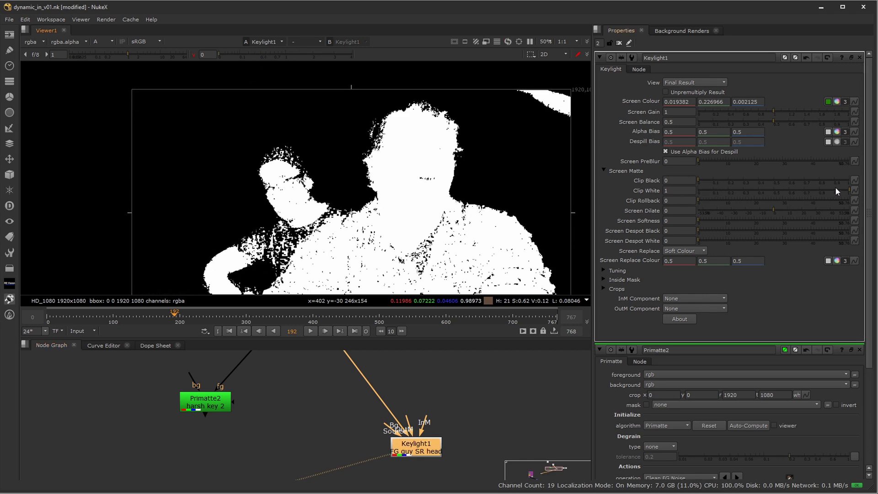
mouse_move(846, 186)
left_mouse_down()
mouse_move(833, 189)
mouse_move(858, 195)
left_mouse_up()
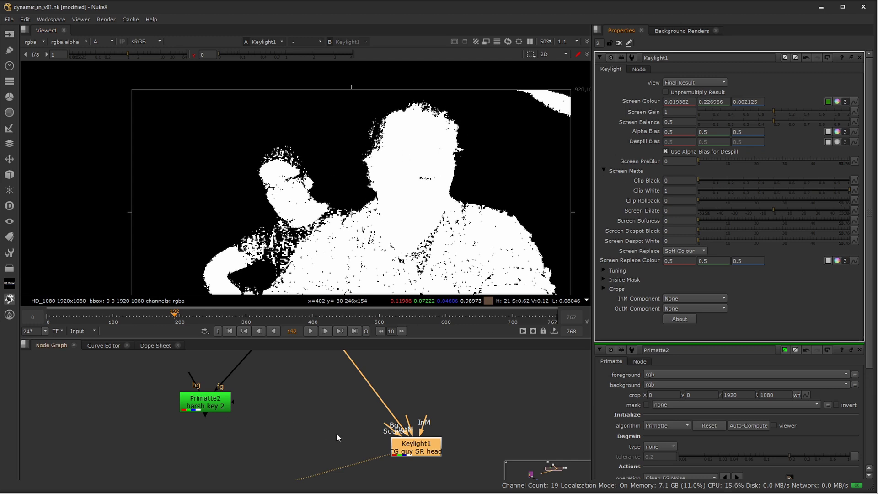
middle_click_drag(332, 438, 313, 410)
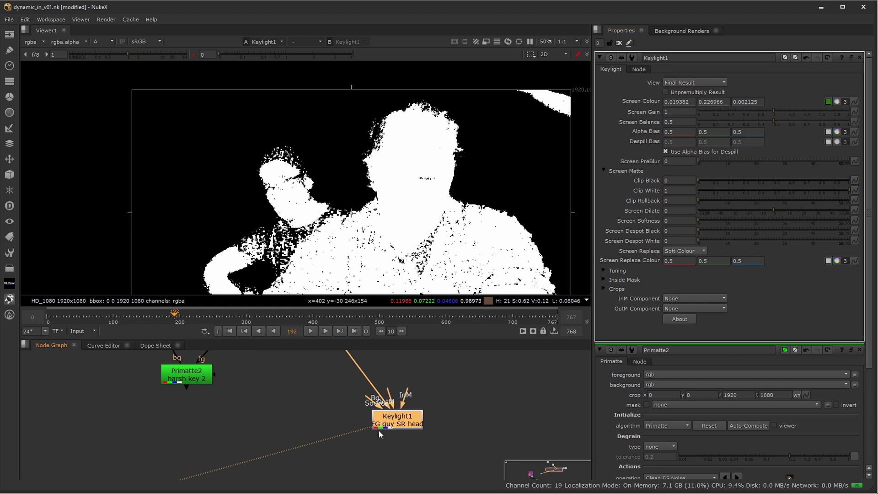
middle_click_drag(197, 381, 250, 415)
left_click(248, 408)
key("1")
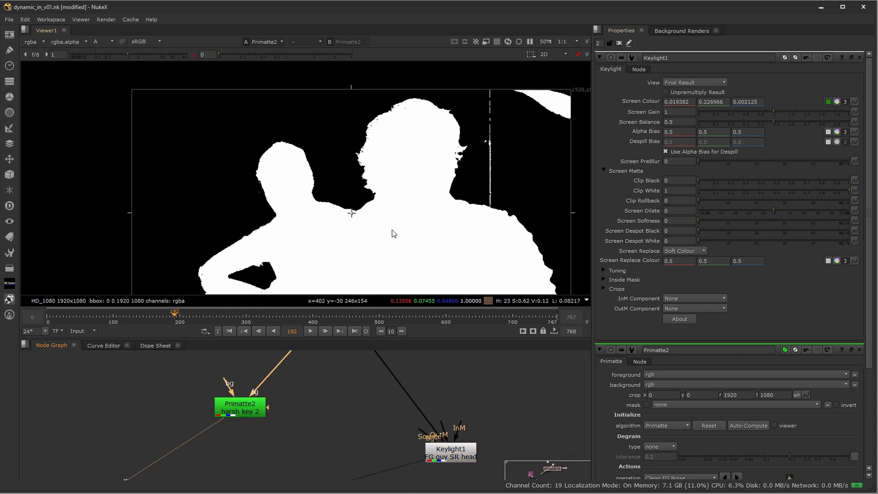
- Insert an Erode (filter) node directly after the Primatte2 harsh key
left_click(243, 413)
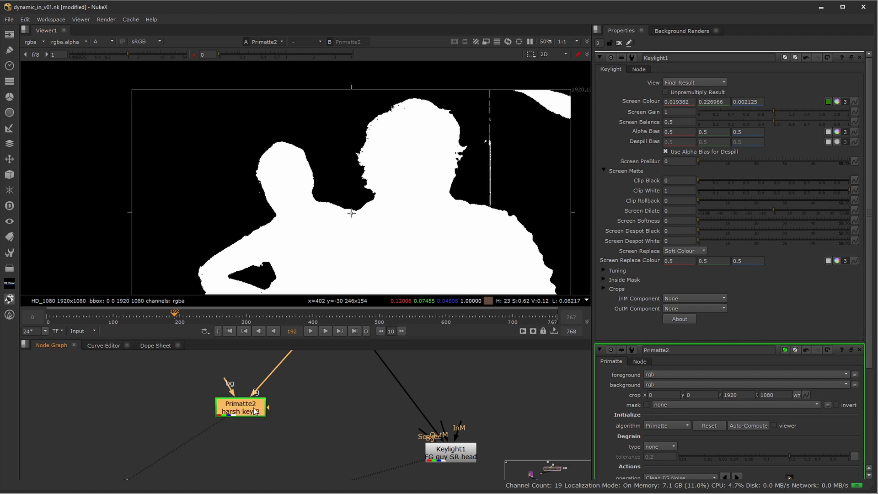
key("Tab")
type("erod")
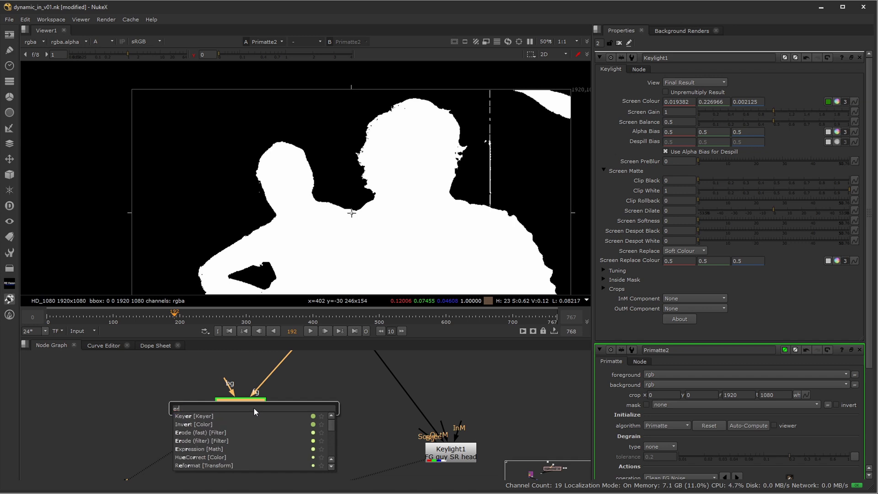
key("Down")
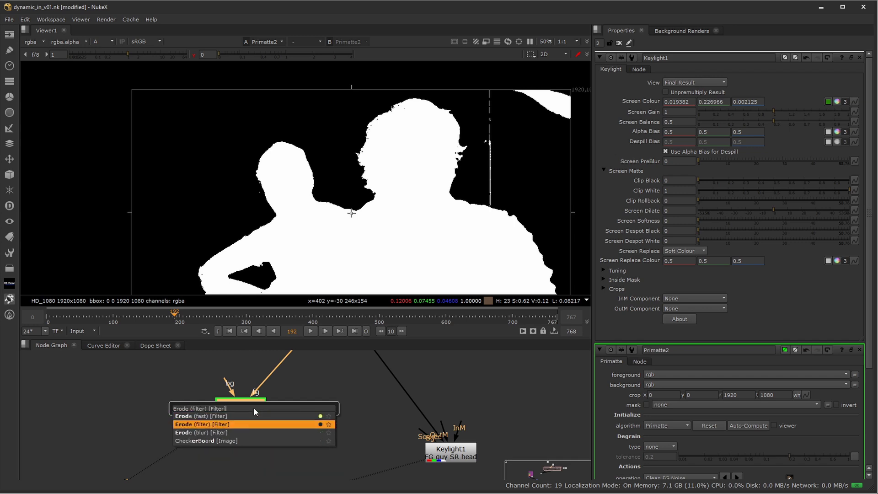
key("Return")
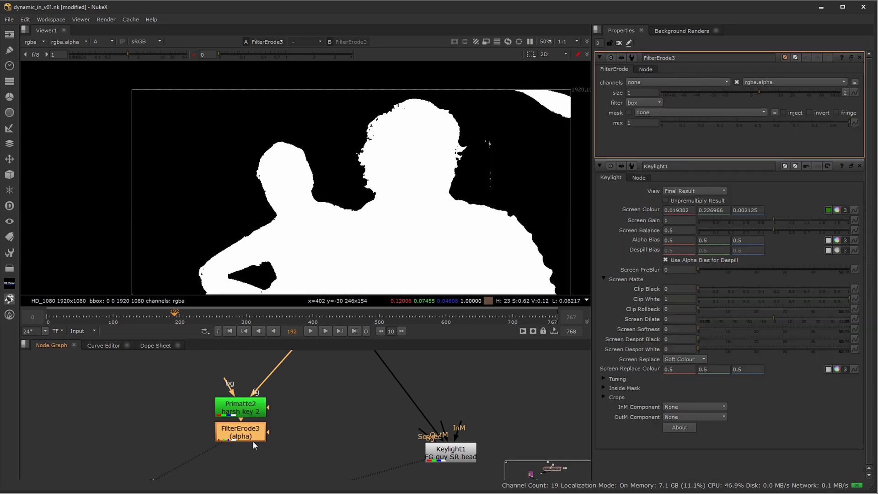
- Limit FilterErode3 to the alpha channel and set its size to 20.5
left_click(639, 82)
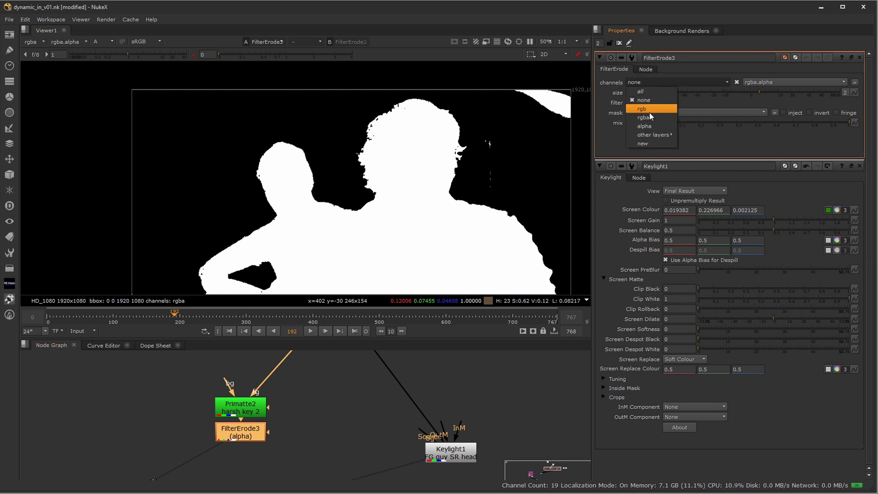
left_click(649, 125)
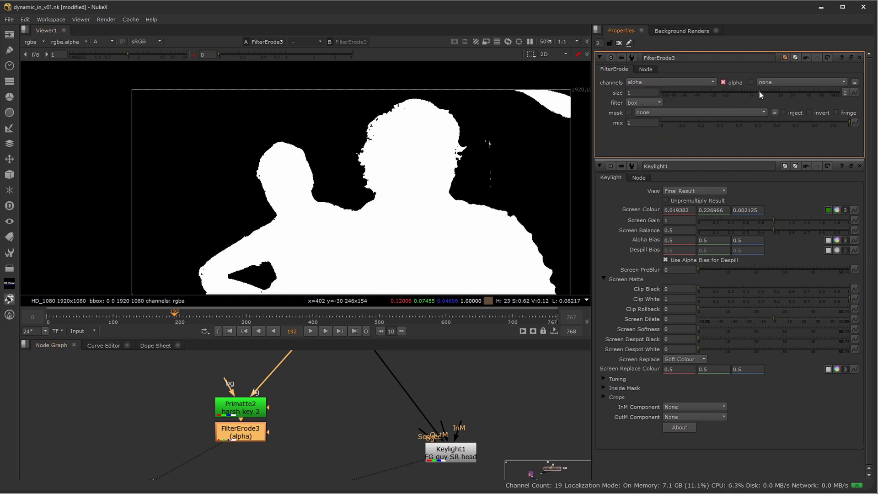
left_click_drag(760, 91, 791, 119)
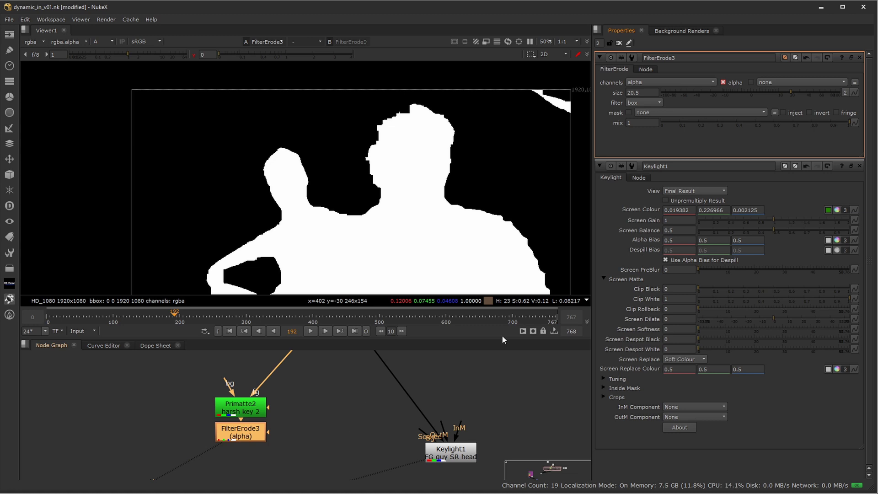
- Display Keylight1's alpha in the viewer and compare it with the eroded alpha of FilterErode3
middle_click_drag(400, 437, 373, 402)
left_click(429, 422)
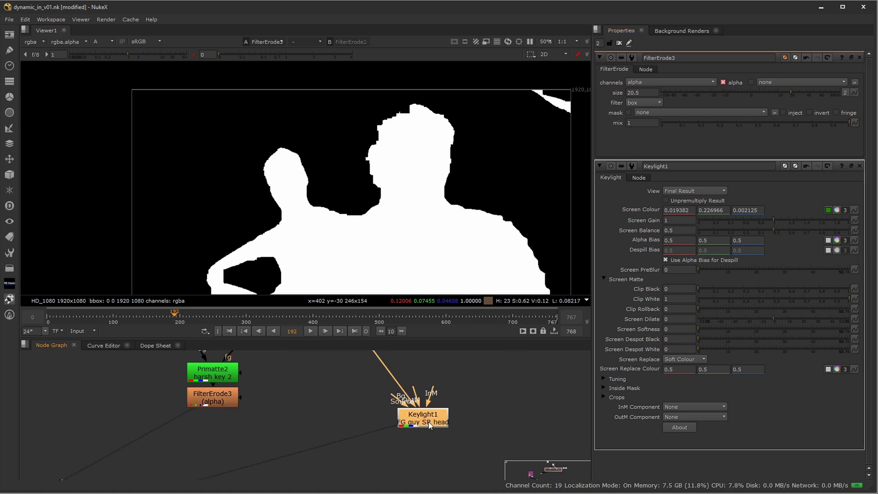
key("1")
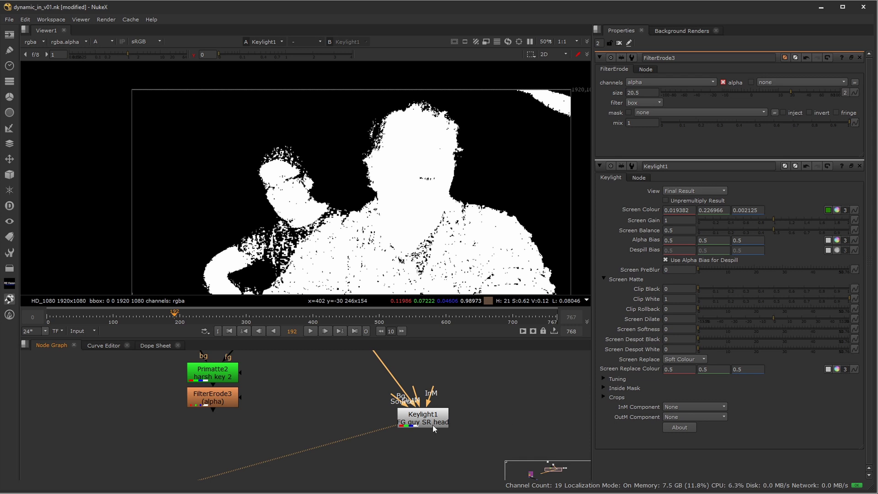
left_click_drag(433, 424, 433, 437)
left_click_drag(433, 401, 453, 392)
scroll(445, 404, "up", 5)
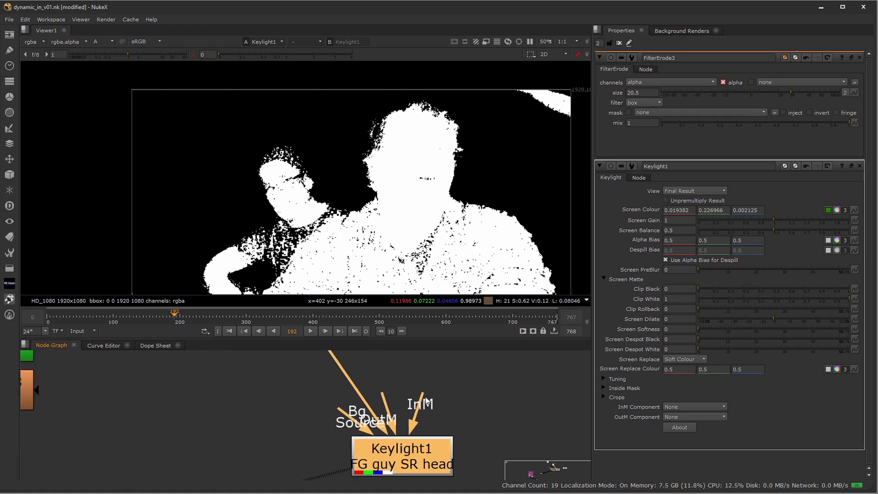
scroll(425, 396, "down", 5)
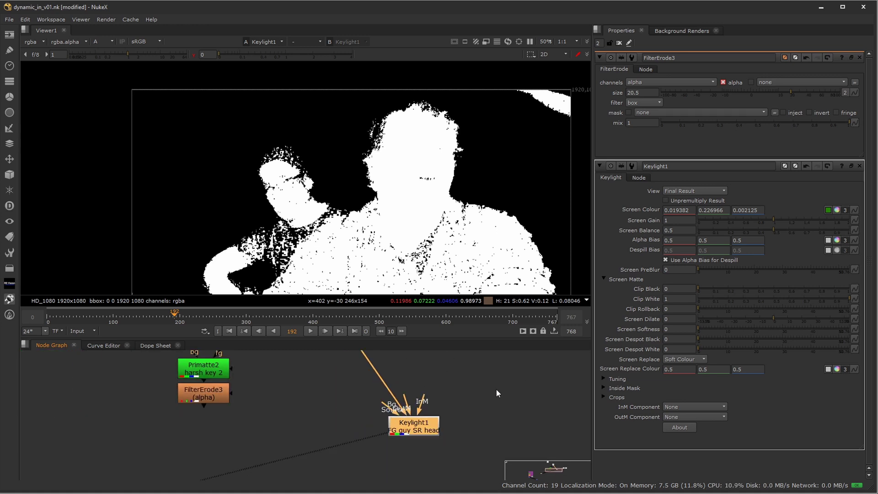
left_click(211, 397)
key("1")
left_click(411, 426)
key("1")
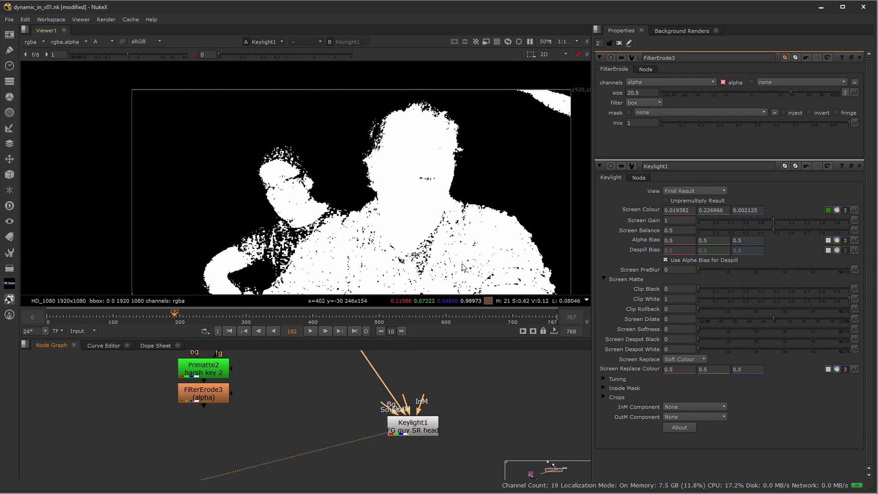
- Connect Keylight1's InM input to FilterErode3
left_click_drag(422, 394, 216, 394)
middle_click_drag(240, 368, 279, 414)
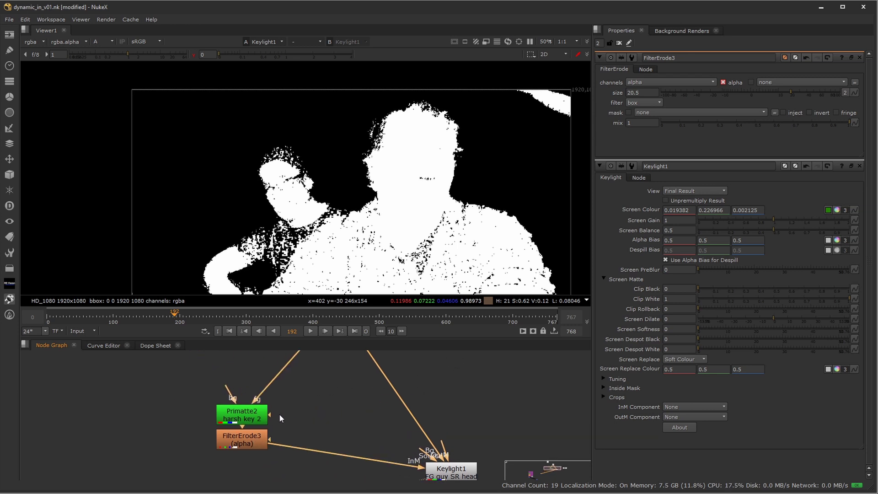
- Create a backdrop around the Primatte2 and FilterErode3 nodes
scroll(279, 415, "down", 2)
left_click_drag(192, 378, 298, 457)
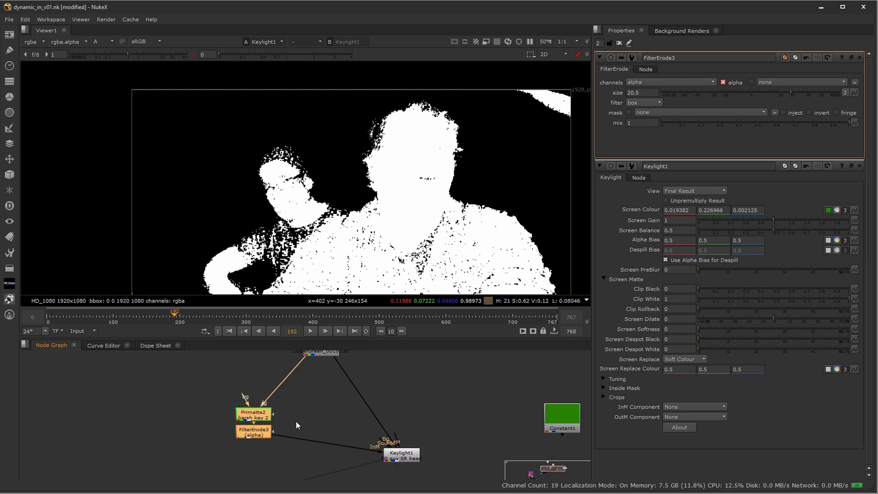
left_click_drag(180, 376, 293, 448)
key("Tab")
type("back")
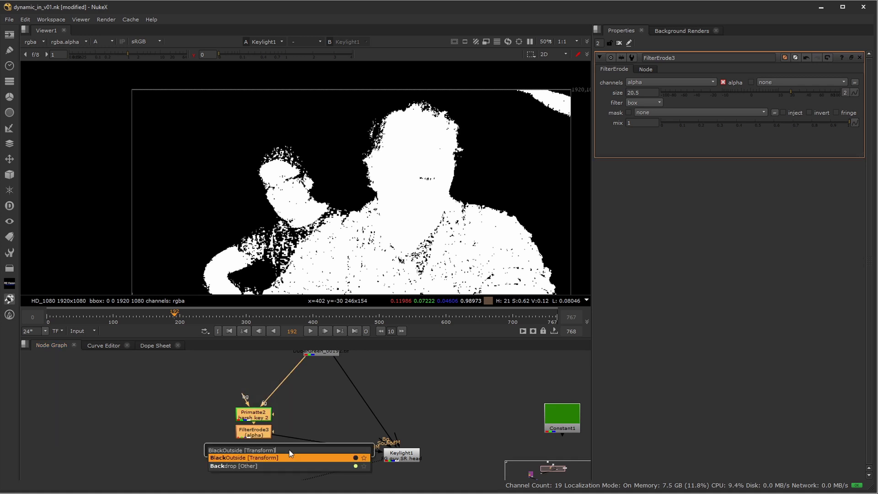
key("Return")
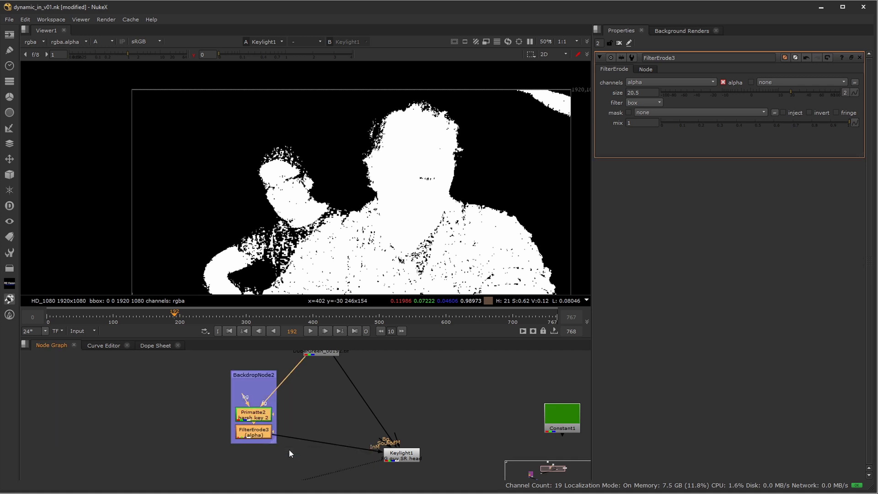
- Label the backdrop around Primatte2 and FilterErode3 "in matte"
double_click(255, 375)
left_click(661, 93)
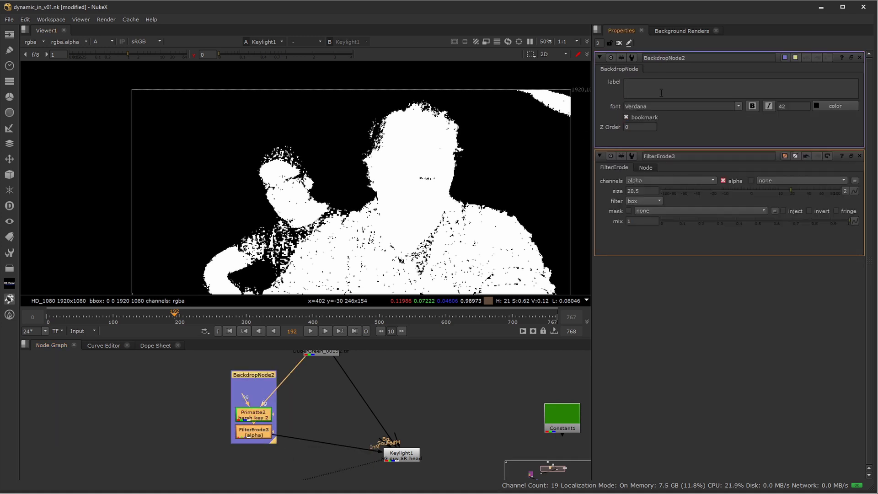
type("in matte")
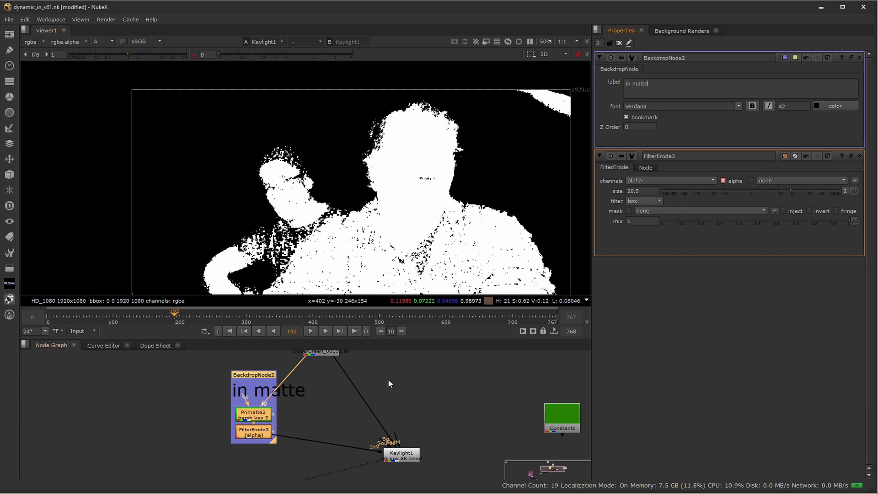
left_click(388, 380)
- Fit the image in the viewer and set Keylight1's InM Component to Alpha
left_click(411, 457)
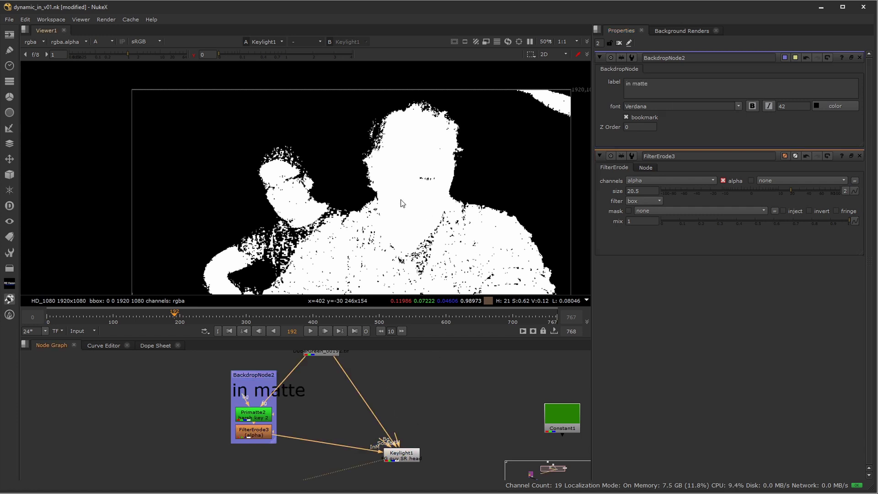
key("f")
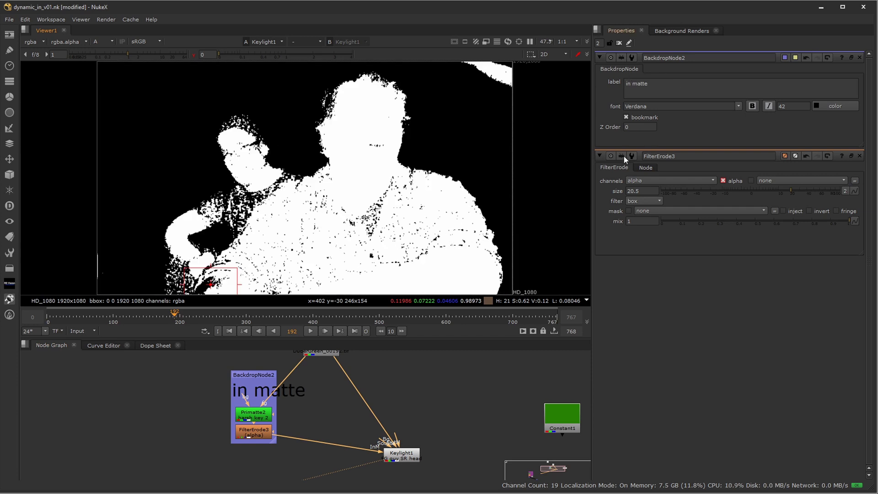
left_click(410, 454)
double_click(410, 454)
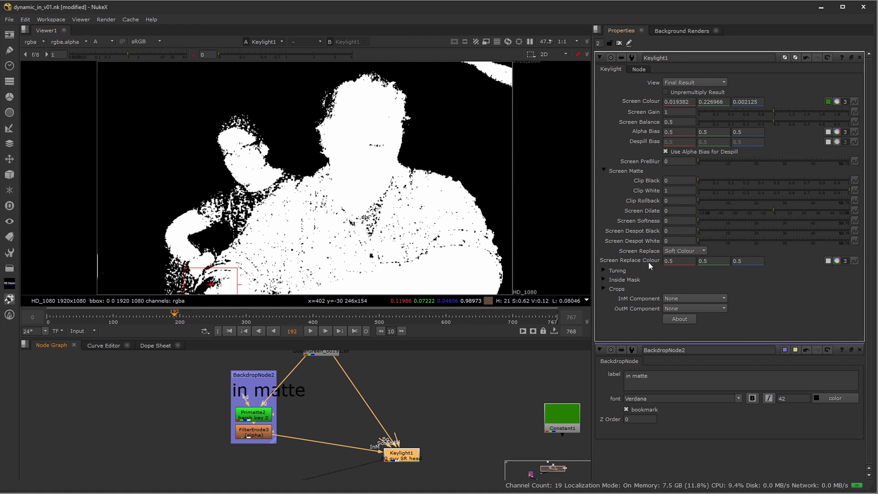
left_click(673, 299)
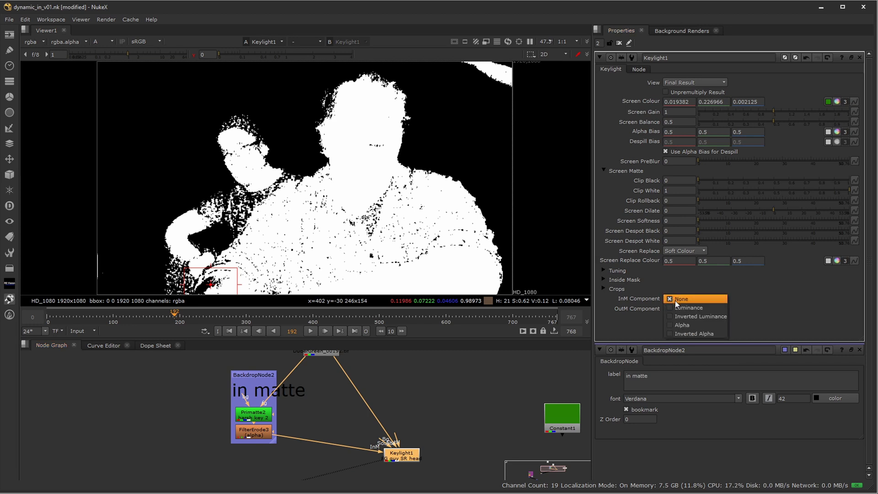
left_click(682, 324)
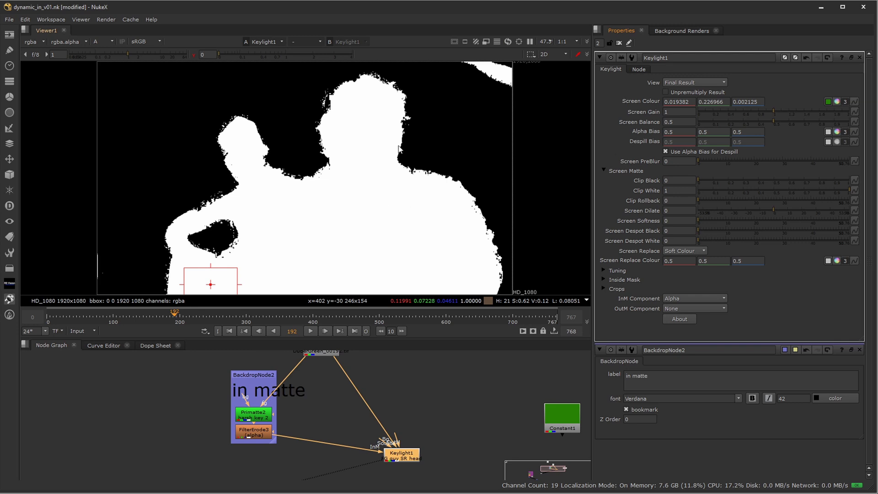
- Raise FilterErode3's size to 40 while viewing the Keylight1 alpha edges
double_click(261, 435)
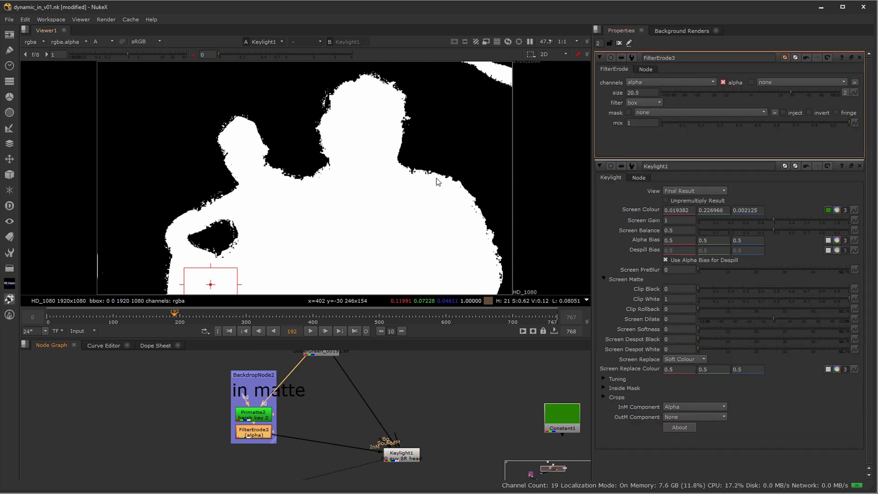
scroll(438, 182, "up", 2)
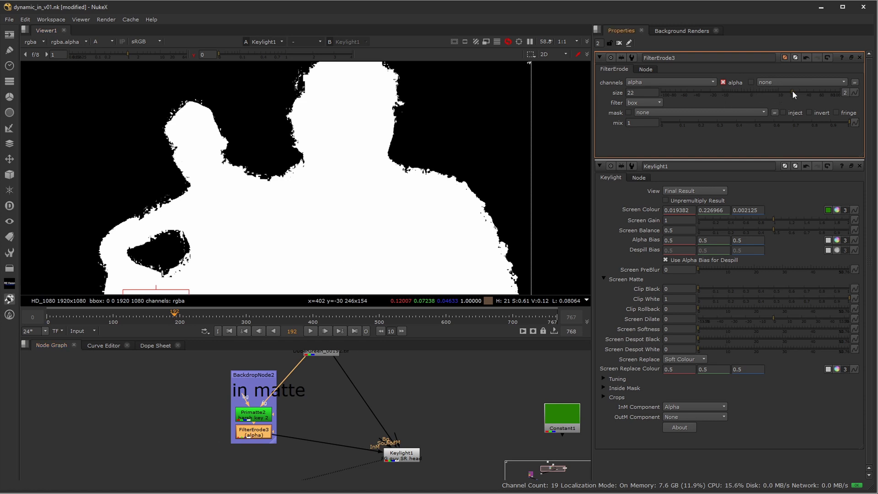
left_click_drag(791, 92, 807, 105)
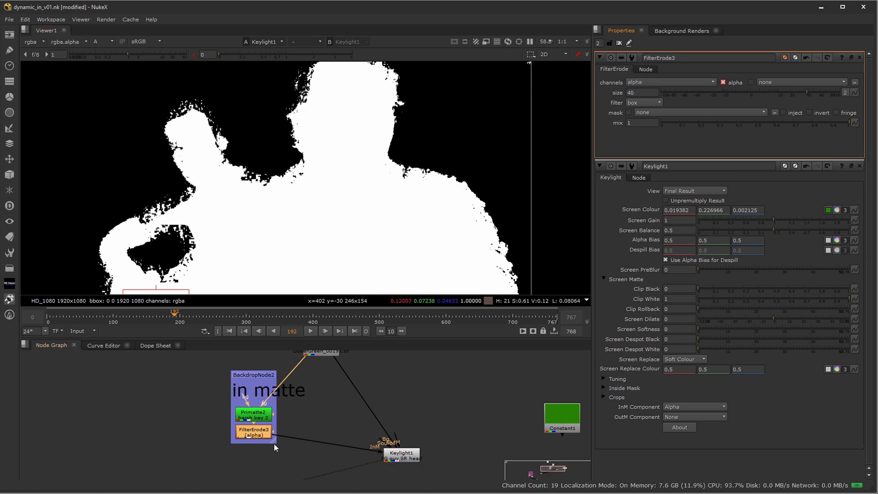
- Enlarge the "in matte" backdrop and insert a Blur node after FilterErode3
left_click_drag(273, 444, 286, 471)
left_click(259, 432)
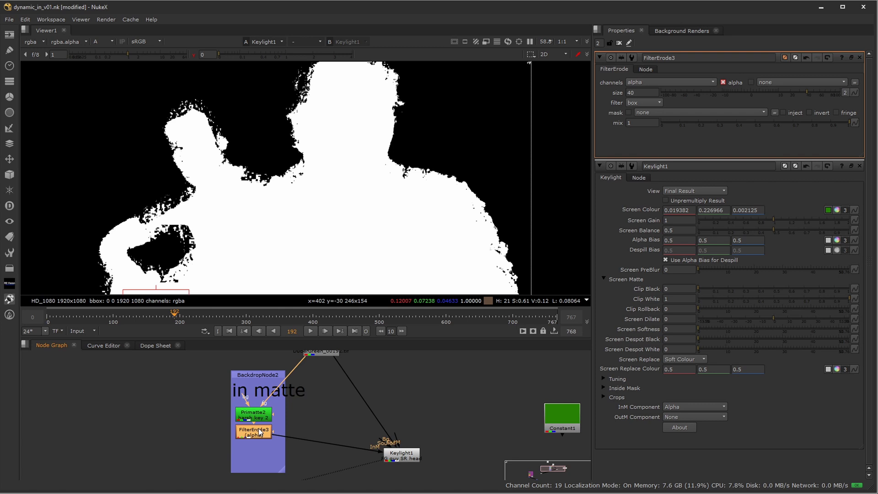
key("b")
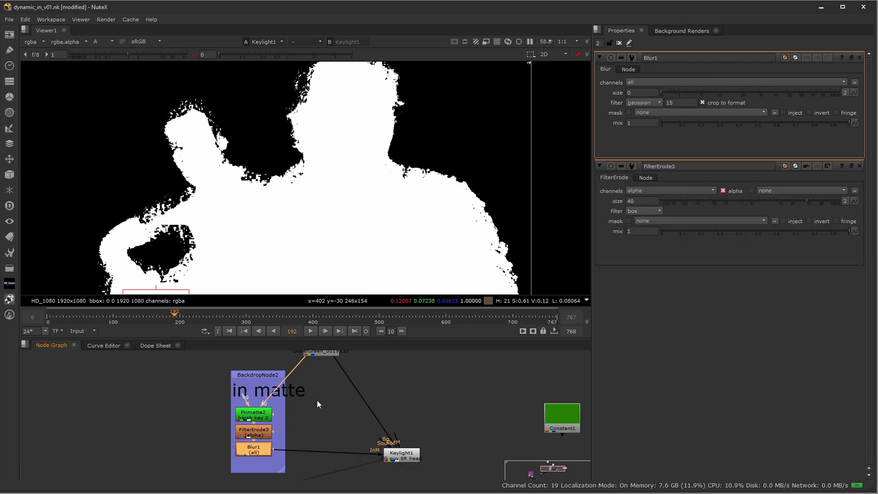
- Restrict Blur1 to the alpha channel and set its size to 1.3
left_click(648, 80)
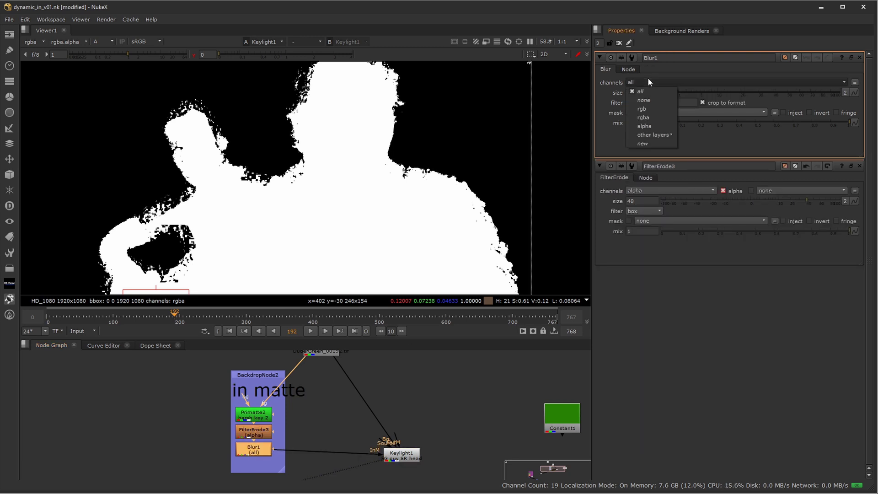
left_click(645, 126)
left_click_drag(662, 90, 668, 97)
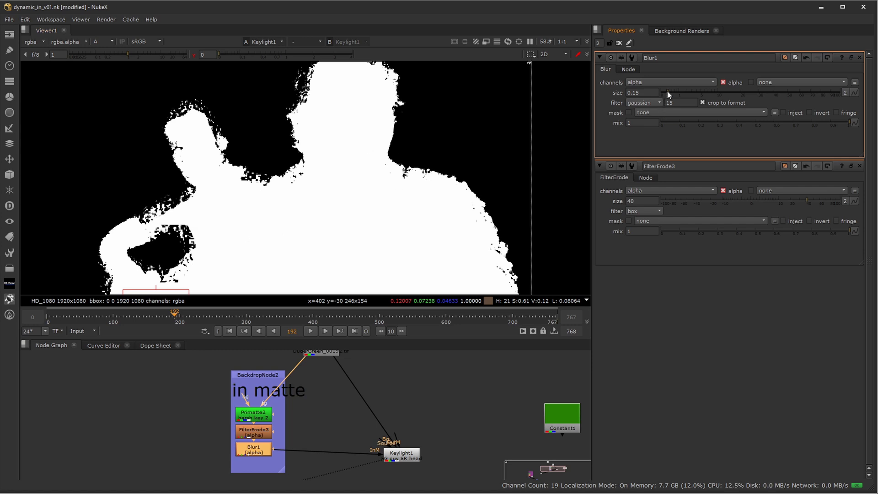
left_click_drag(668, 92, 681, 93)
- Reopen the Keylight1 and FilterErode3 settings and set the erode size to 28
double_click(405, 457)
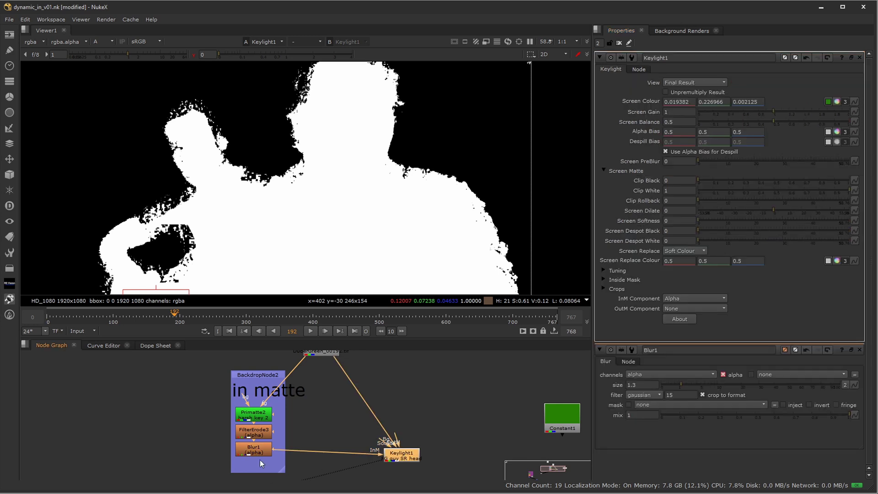
double_click(256, 435)
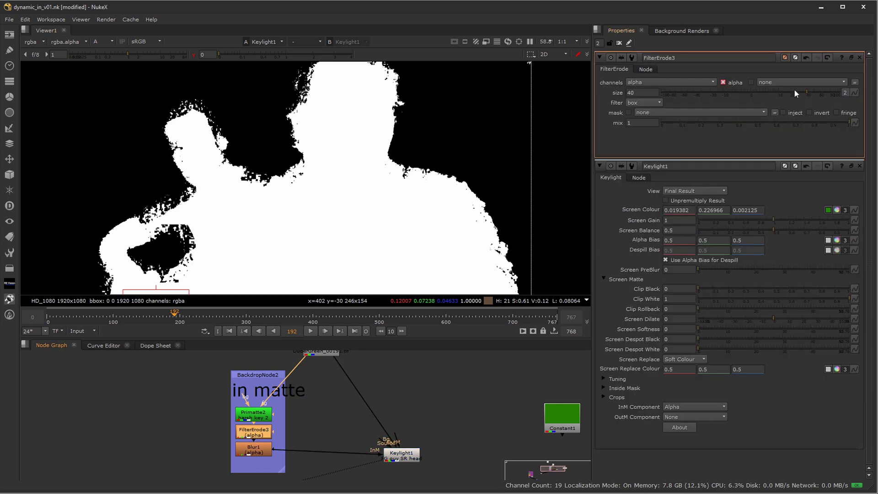
left_click(791, 92)
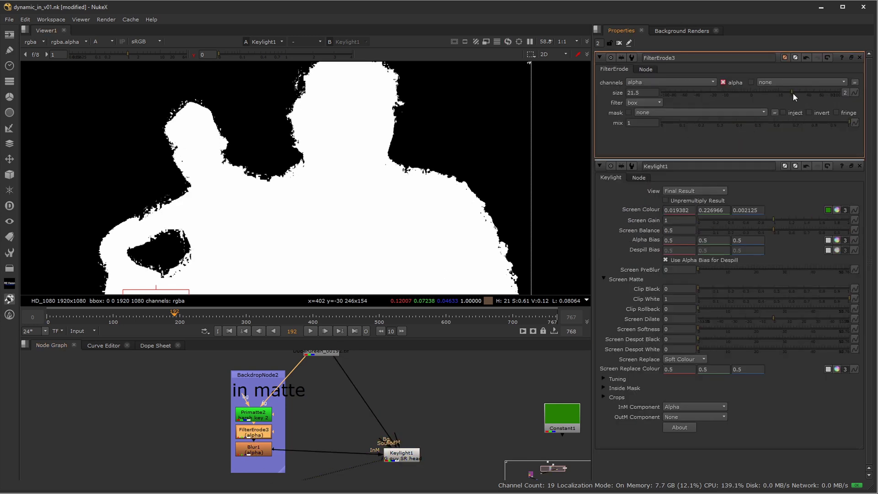
left_click_drag(792, 93, 798, 94)
- Reset the viewer gamma to 1 and examine the Keylight1 alpha around the foreground man's hair edges
middle_click_drag(366, 379, 360, 410)
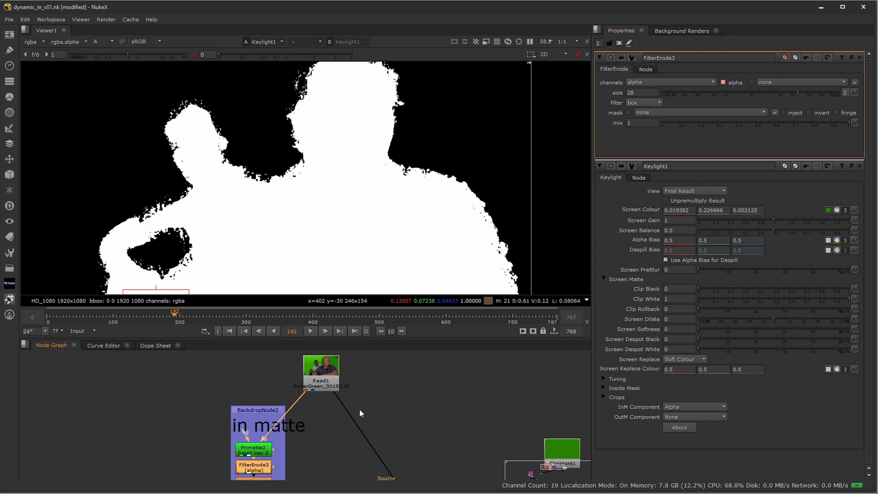
middle_click_drag(396, 440, 410, 378)
left_click(398, 421)
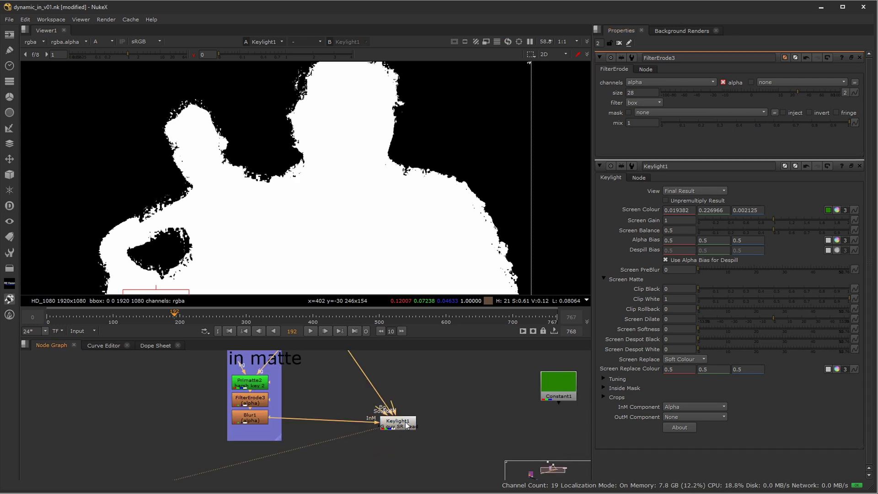
left_click(191, 54)
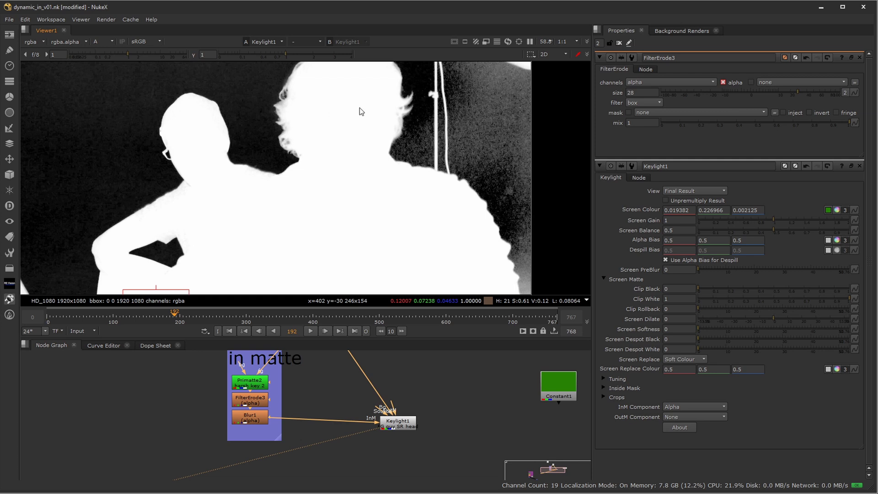
scroll(340, 187, "up", 3)
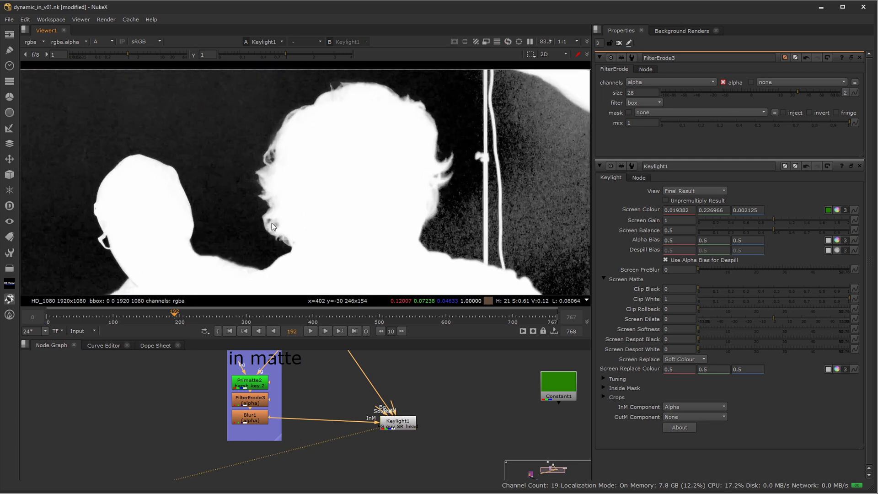
scroll(276, 230, "up", 5)
scroll(289, 184, "down", 3)
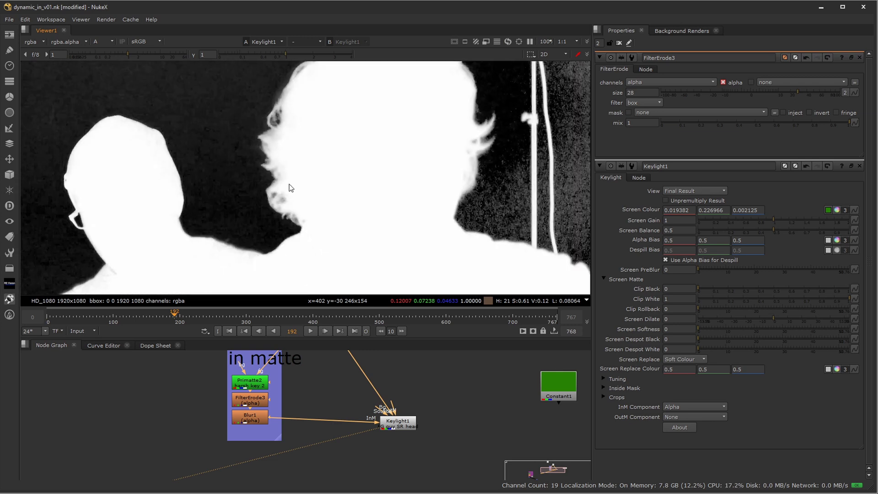
middle_click_drag(296, 145, 297, 180)
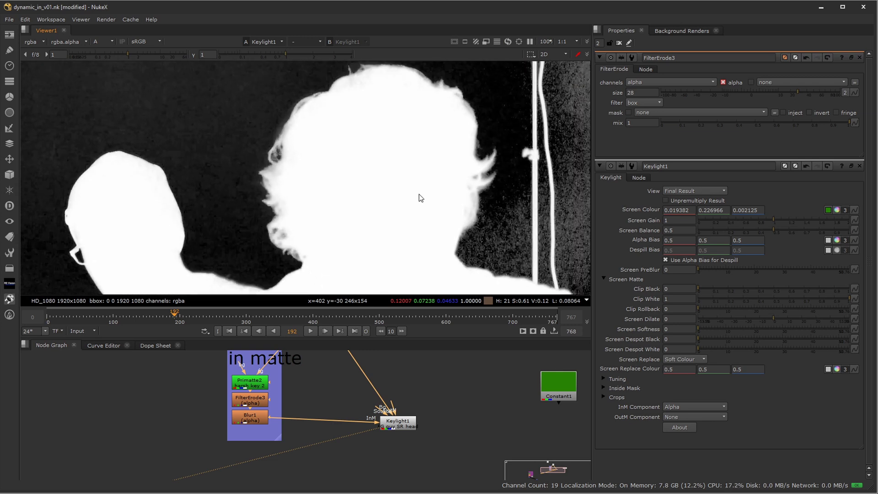
middle_click_drag(457, 176, 384, 179)
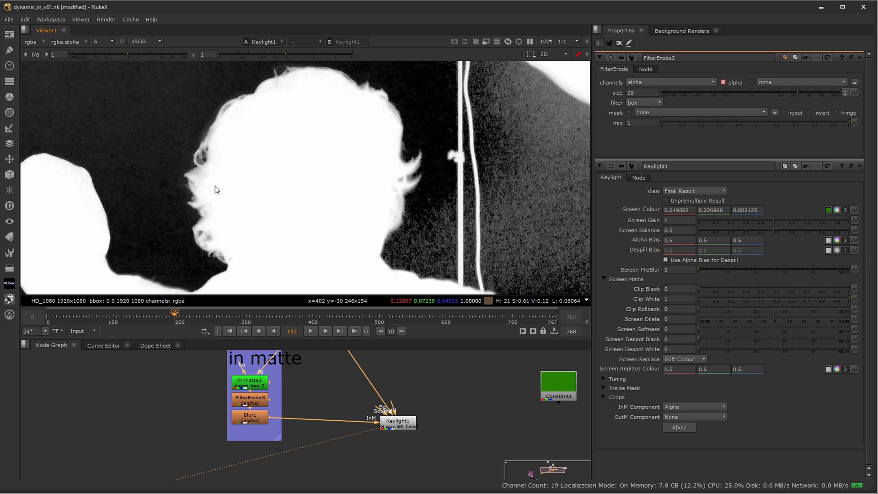
middle_click_drag(297, 190, 273, 199)
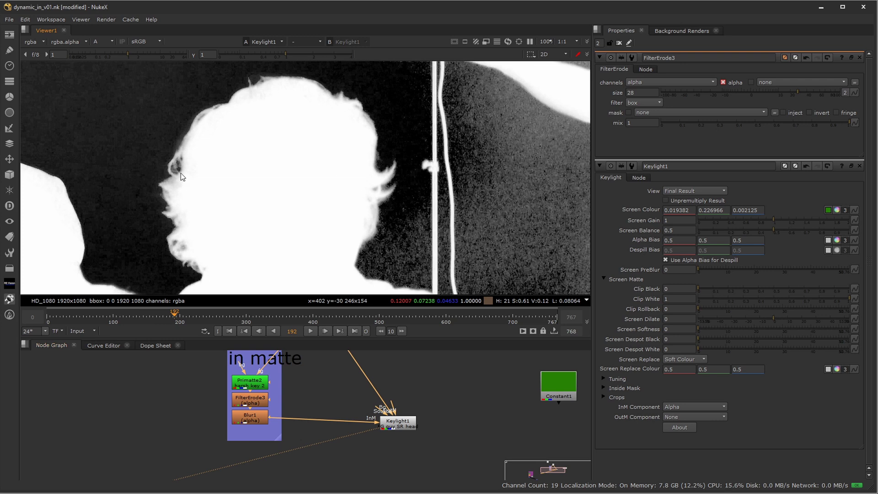
- Disable the Blur1 node and set FilterErode3's size to 45
left_click(253, 404)
left_click_drag(795, 91, 766, 91)
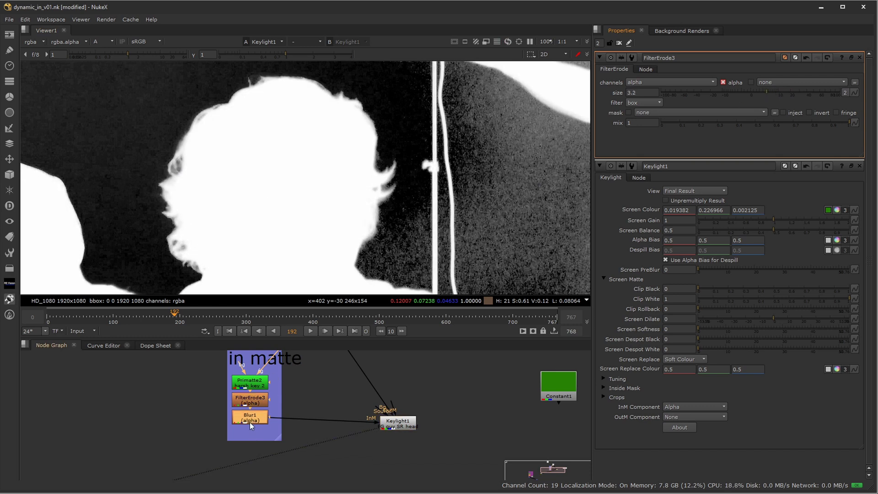
key("d")
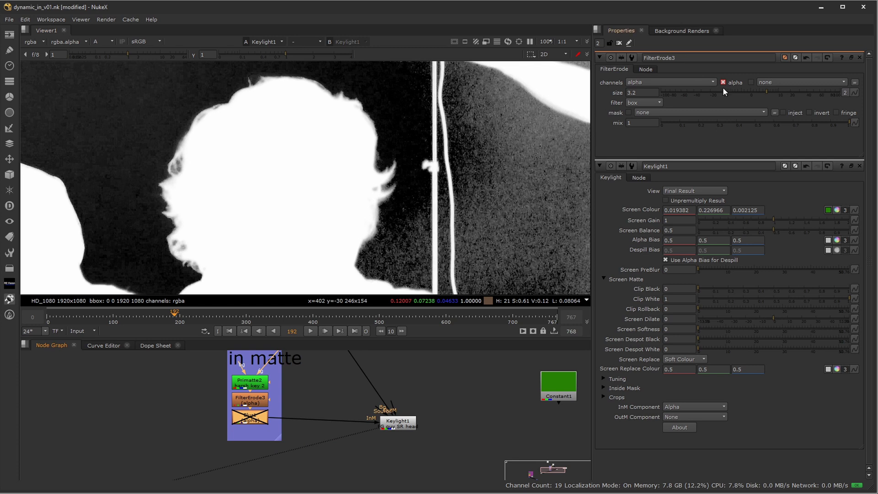
left_click_drag(761, 92, 811, 113)
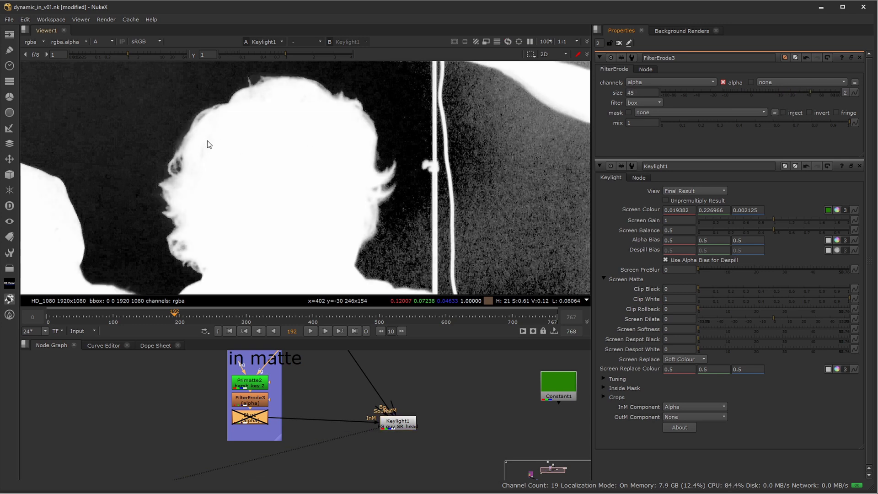
- Lower the viewer gamma to 0.13 and set FilterErode3's size to 23
left_click_drag(281, 53, 236, 72)
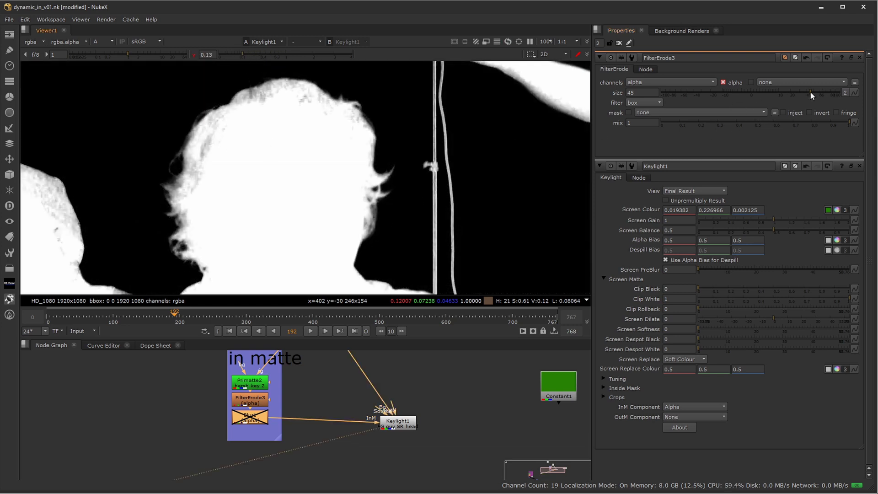
left_click_drag(810, 92, 790, 95)
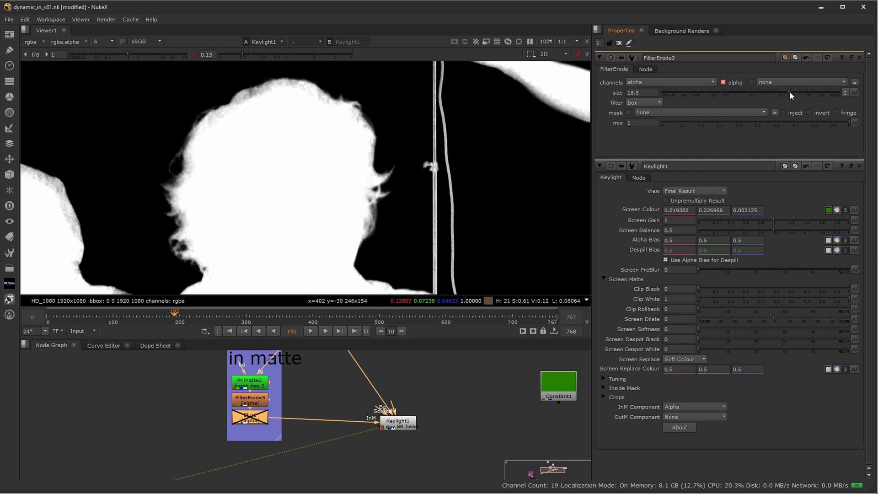
mouse_move(790, 95)
left_mouse_down()
mouse_move(799, 94)
mouse_move(788, 99)
mouse_move(795, 103)
left_mouse_up()
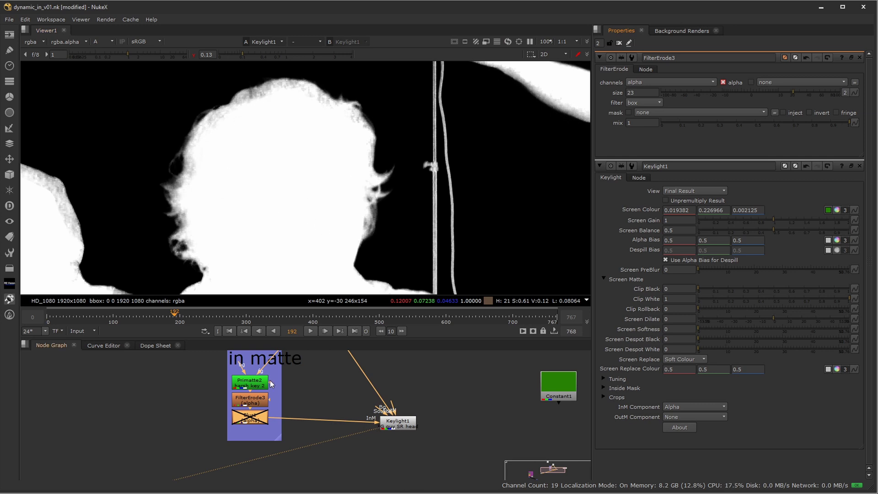
- Check the alpha edges around the background man's head, shoulder and arm, and set FilterErode3's size to 9
middle_click_drag(269, 381, 330, 400)
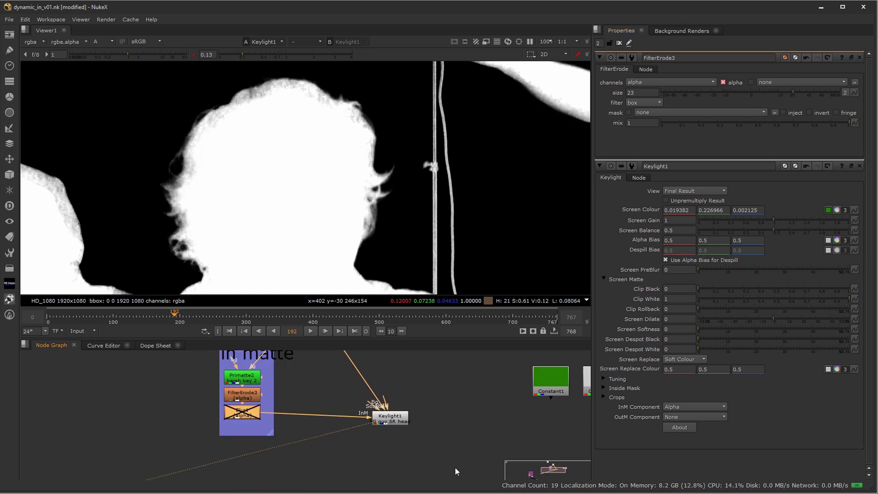
middle_click_drag(204, 205, 446, 186)
middle_click_drag(405, 261, 410, 207)
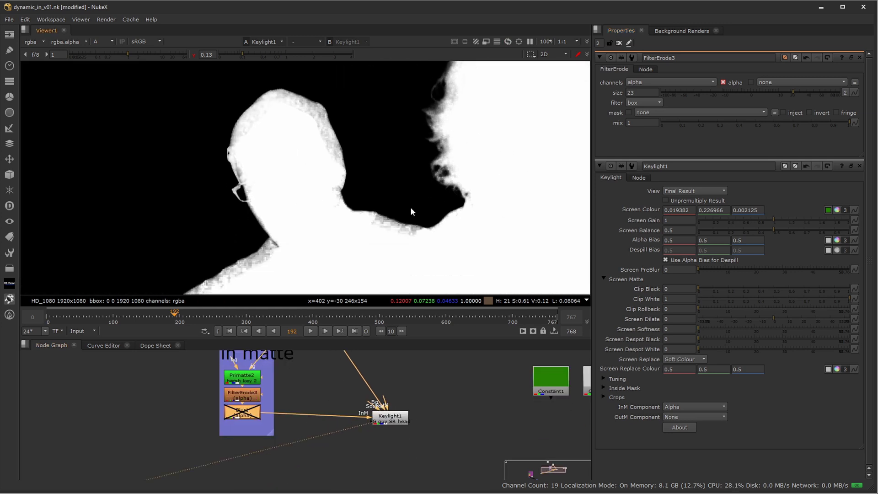
middle_click_drag(312, 242, 336, 196)
middle_click_drag(261, 240, 360, 145)
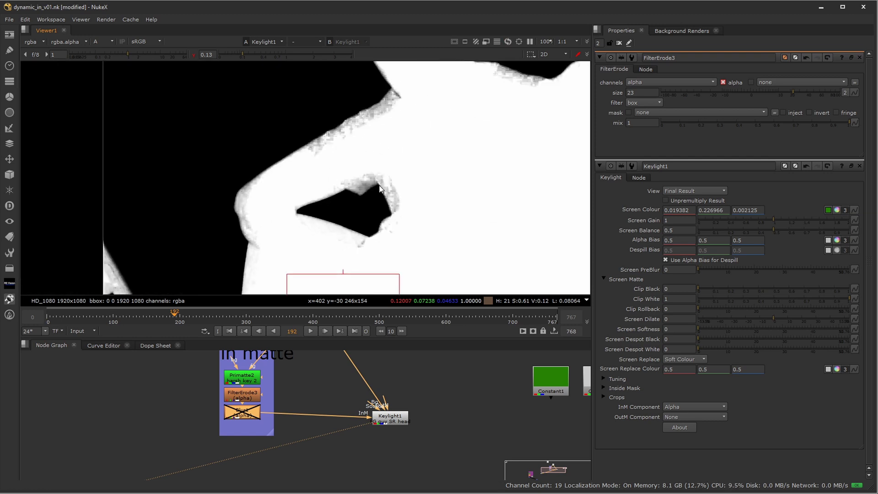
middle_click_drag(422, 177, 398, 223)
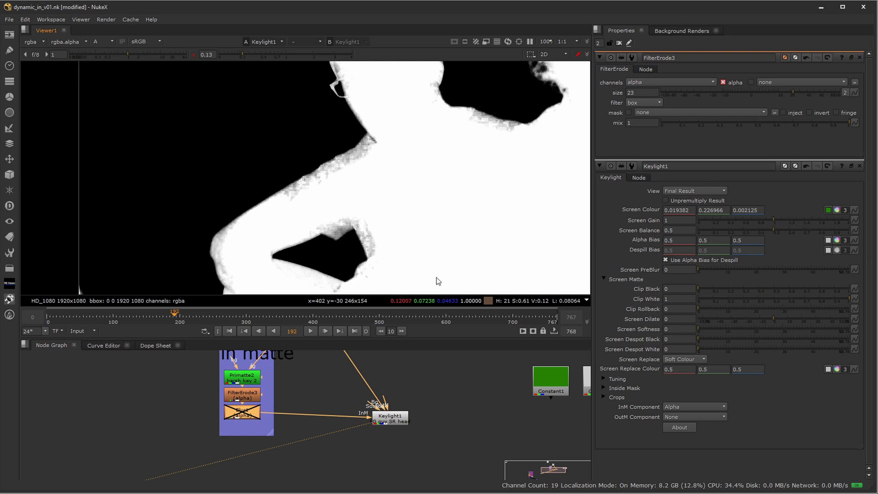
left_click(244, 394)
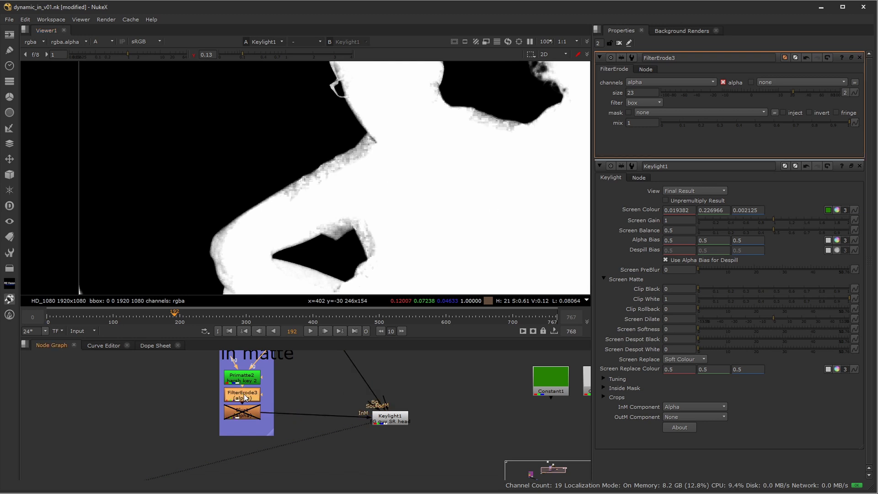
middle_click_drag(485, 169, 338, 268)
middle_click_drag(478, 122, 646, 56)
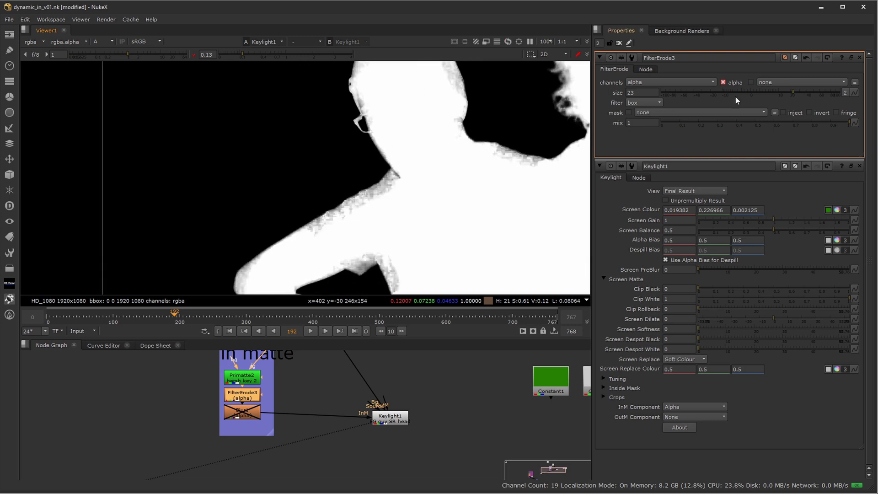
left_click_drag(793, 91, 777, 98)
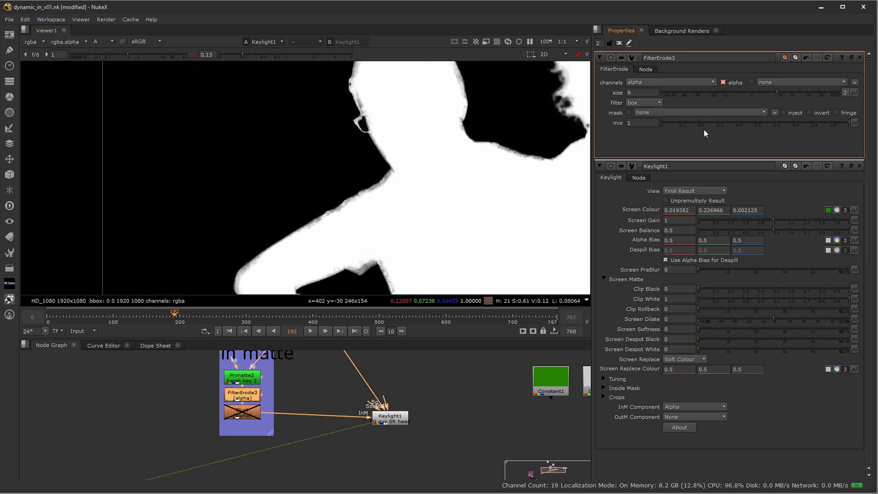
- Set FilterErode3's size to 20.5, checking the alpha edges of both heads and the bent arm
scroll(297, 230, "down", 3)
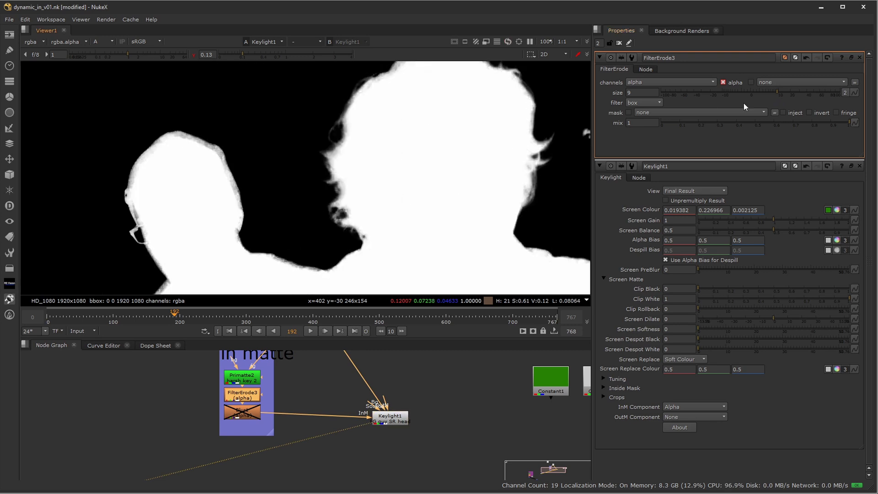
left_click_drag(775, 91, 791, 98)
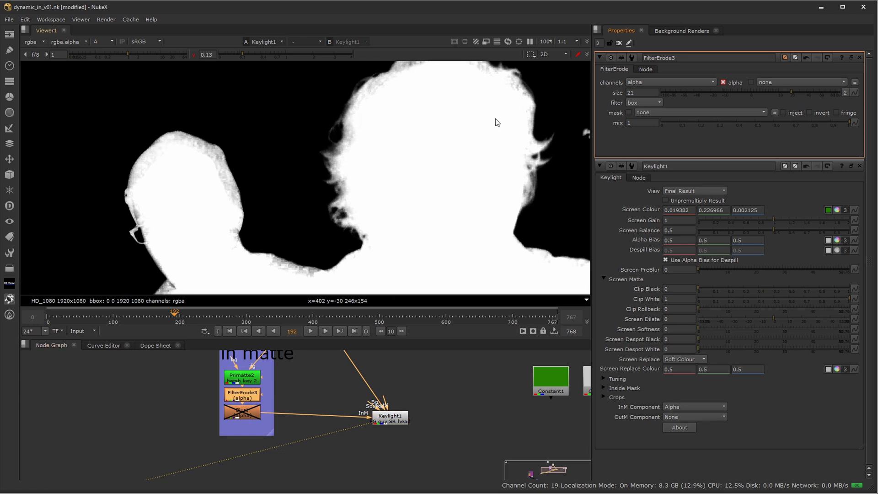
middle_click_drag(218, 194, 347, 157)
middle_click_drag(345, 242, 422, 183)
scroll(429, 184, "down", 3)
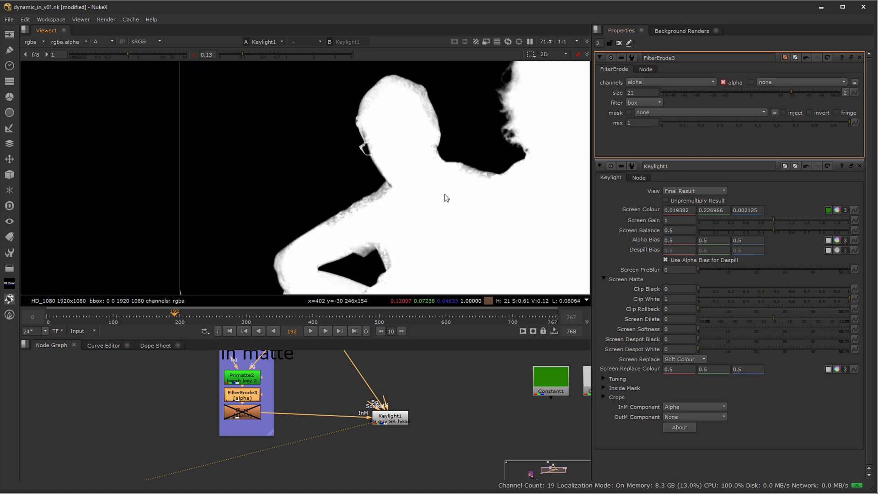
middle_click_drag(553, 185, 421, 184)
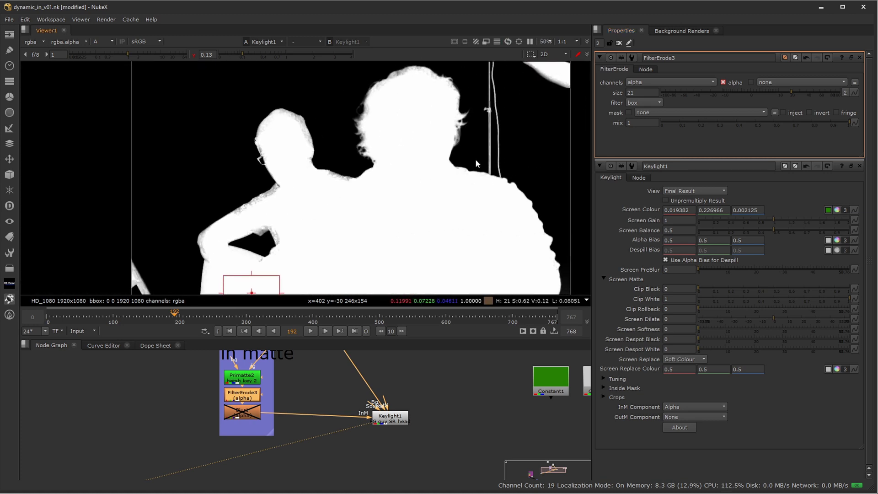
middle_click_drag(343, 134, 345, 150)
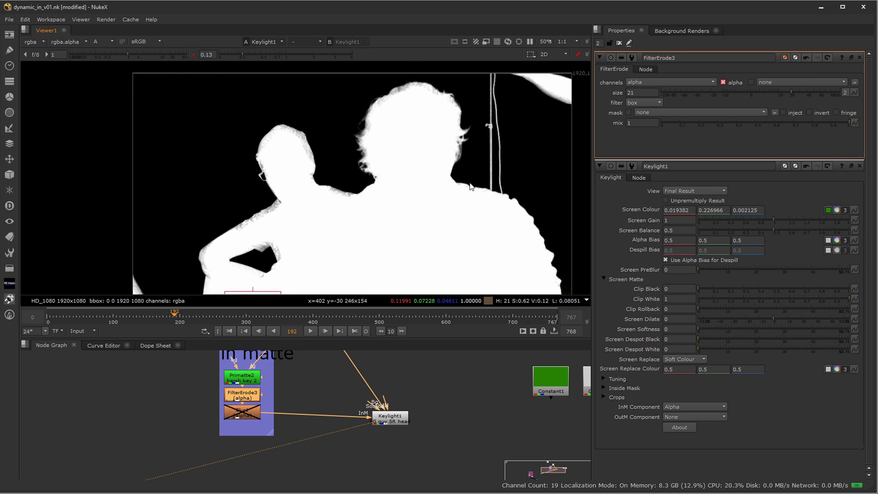
scroll(434, 147, "up", 3)
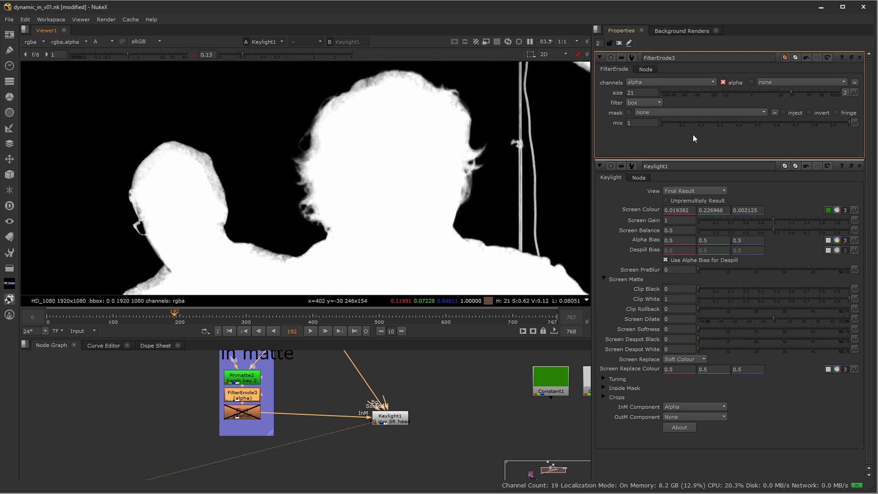
left_click_drag(790, 92, 791, 97)
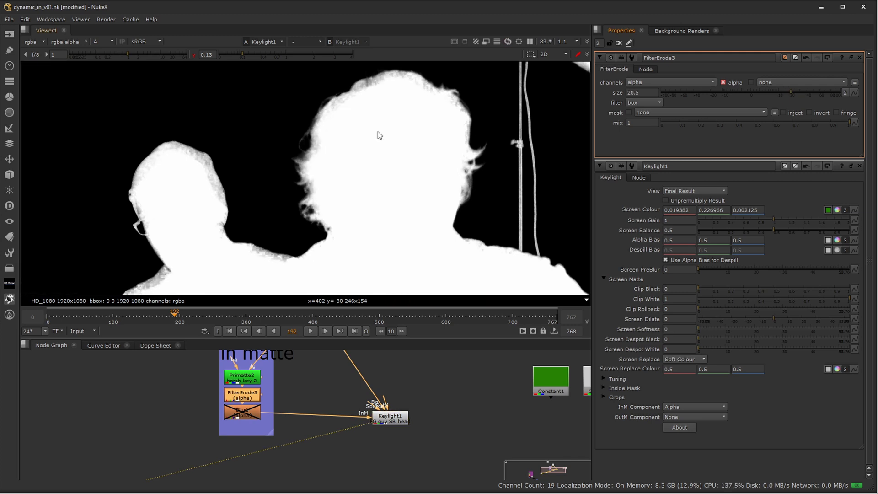
- Return the viewer gamma to 1 and inspect the top of the foreground man's hair in the alpha
scroll(301, 109, "down", 2)
left_click(194, 54)
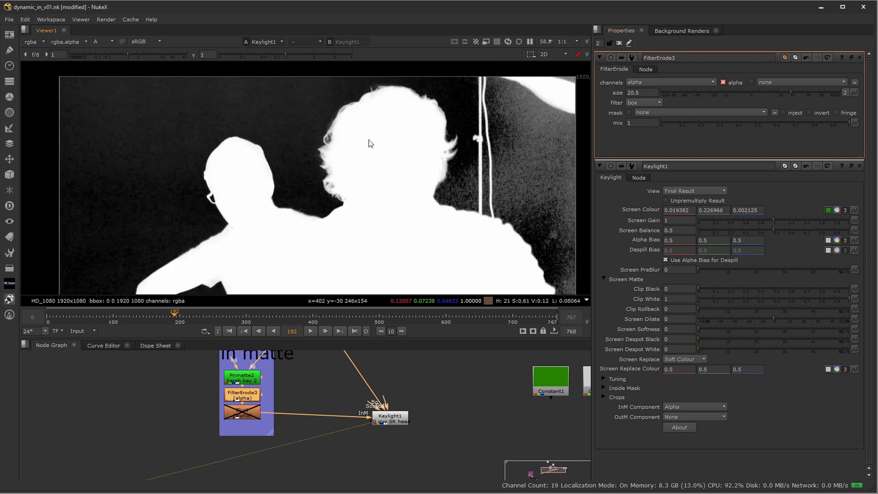
scroll(385, 97, "up", 4)
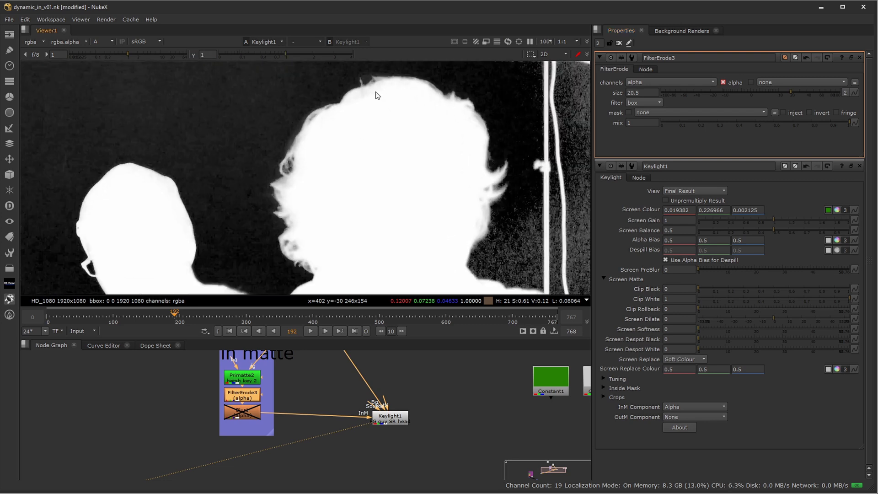
left_click_drag(273, 54, 249, 55)
left_click(193, 54)
- View the Read1 plate in RGB to inspect the foreground man's original hair detail
middle_click_drag(352, 355, 363, 428)
left_click(318, 377)
key("1")
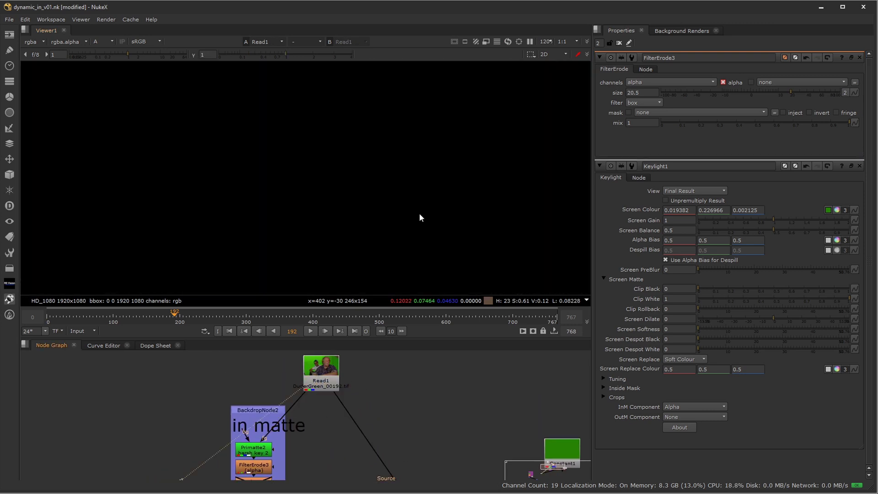
key("a")
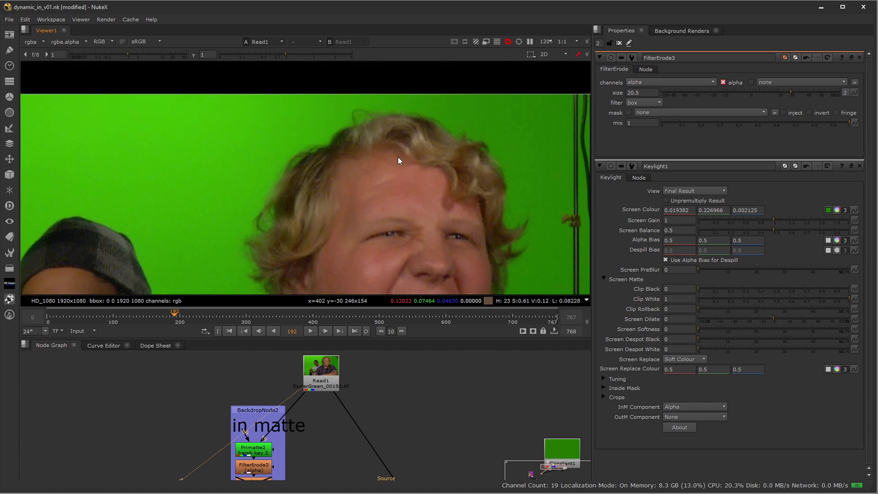
- View Keylight1's alpha and compare the wisps on top of the foreground man's hair with its colour image
middle_click_drag(408, 427, 385, 422)
left_click(384, 407)
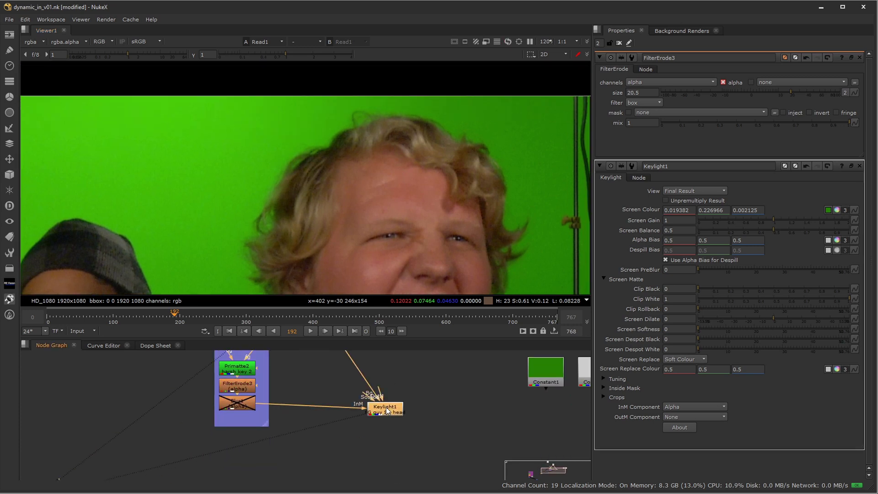
key("1")
key("a")
scroll(371, 132, "up", 4)
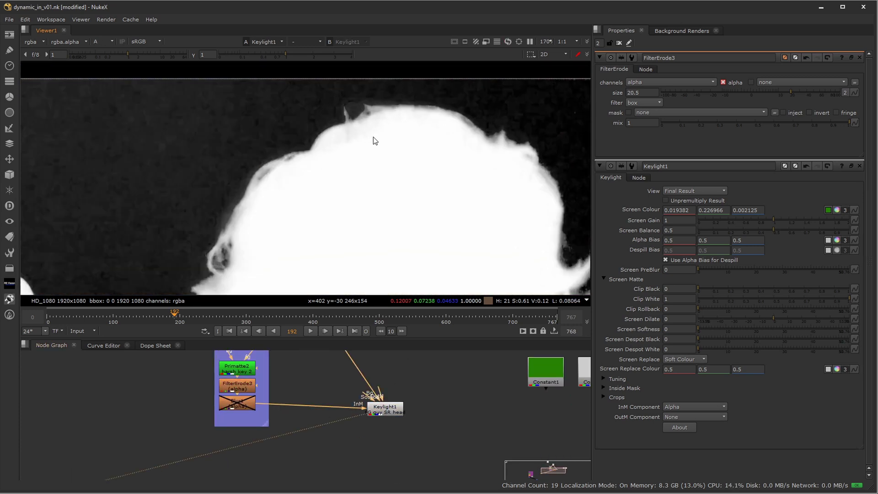
key("a")
key("a")
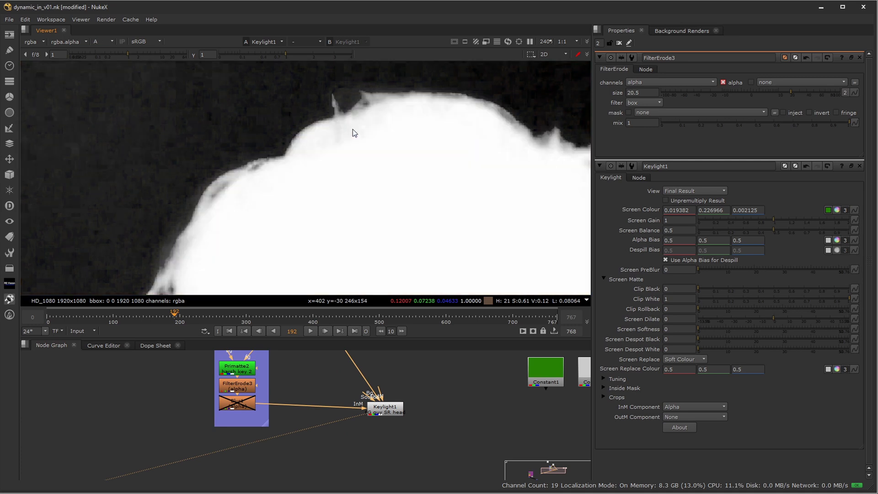
- Open Keylight1's properties and lower the viewer gamma to 0.08 to inspect the foreground man's hair edge in the alpha
left_click_drag(279, 56, 230, 57)
left_click(385, 413)
left_click(386, 413)
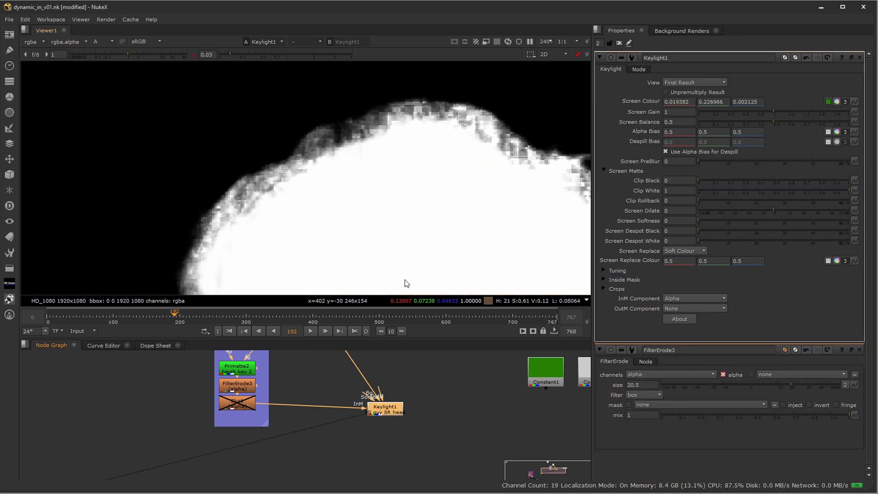
mouse_move(232, 51)
left_mouse_down()
mouse_move(300, 52)
mouse_move(227, 56)
mouse_move(257, 59)
mouse_move(227, 61)
mouse_move(237, 62)
left_mouse_up()
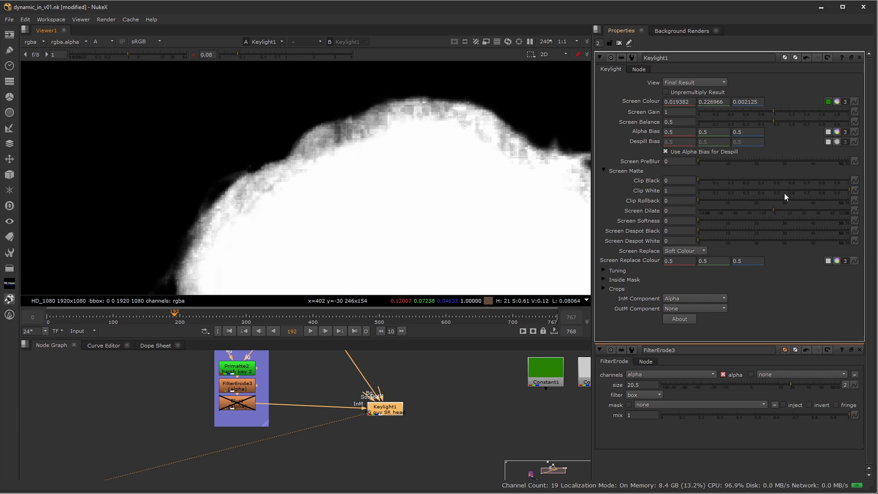
- Try a Clip White of 0.965 in Keylight1, check both heads in the alpha, and restore Clip White to 1
left_click_drag(849, 190, 844, 190)
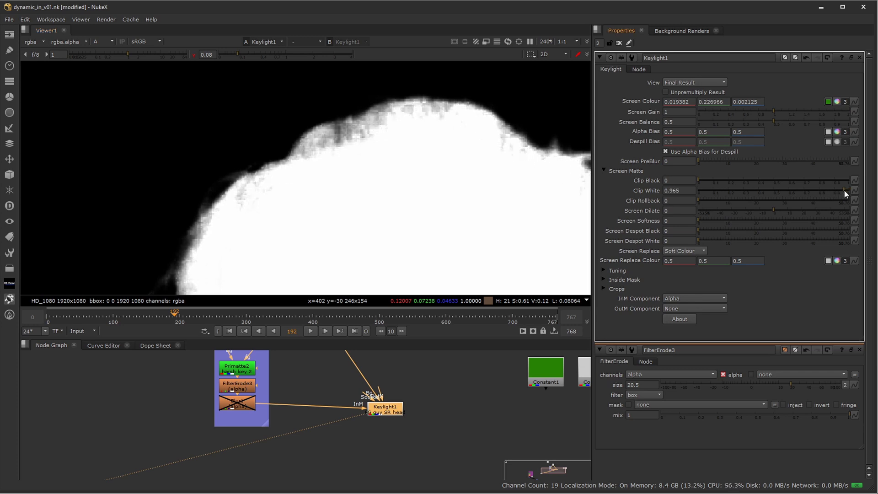
scroll(392, 179, "down", 5)
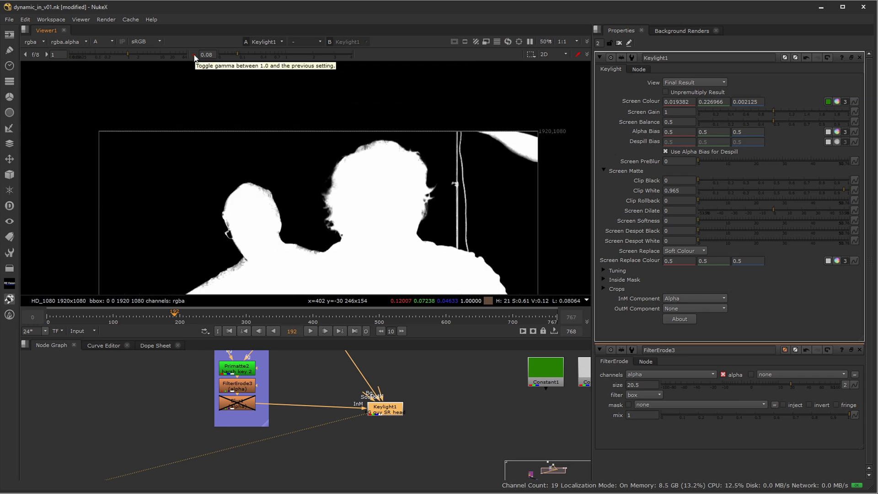
left_click_drag(845, 192, 851, 190)
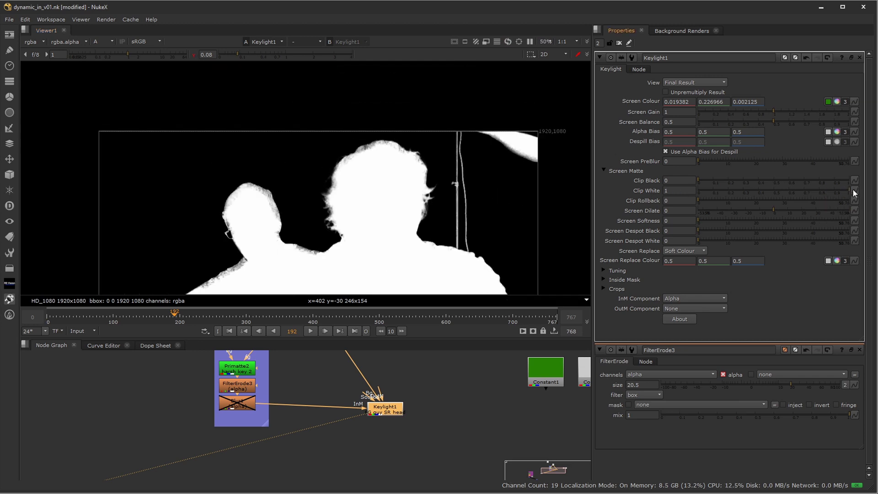
- Return the viewer gamma to 1, view Keylight1 in RGB, and review both men and the dynamic gmat and in matte node groups
left_click(190, 55)
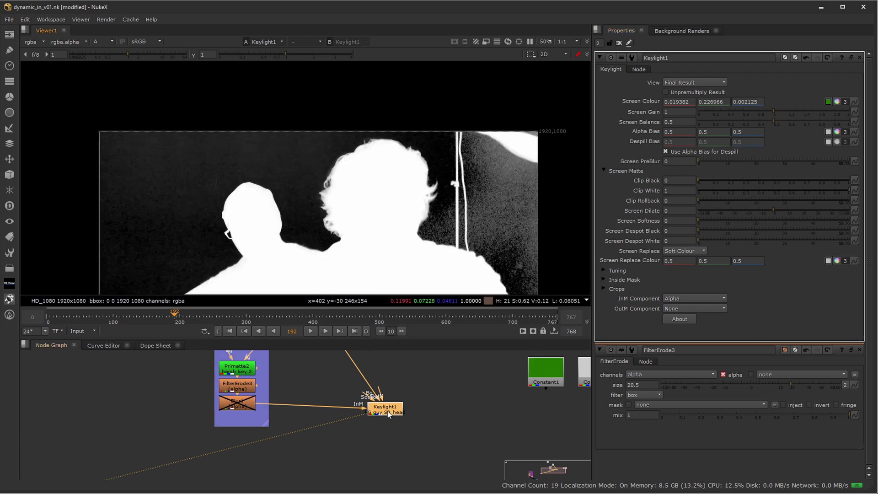
key("a")
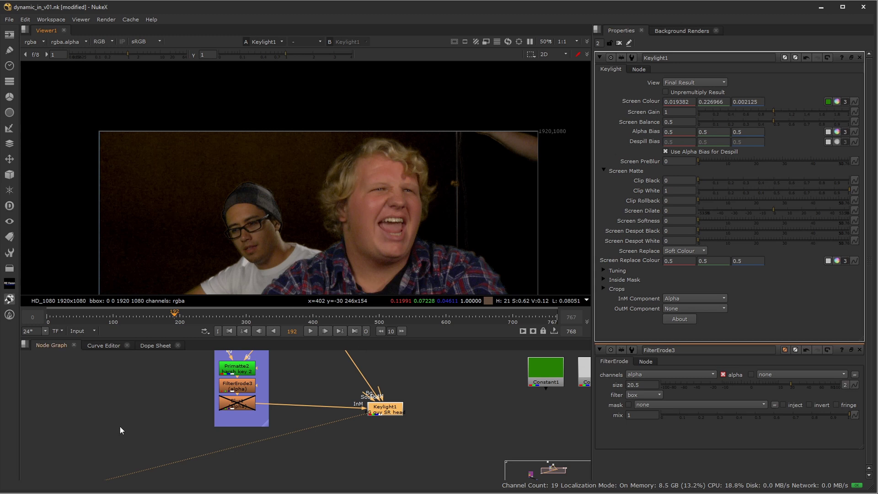
middle_click_drag(102, 435, 275, 398)
scroll(233, 408, "down", 3)
middle_click_drag(151, 435, 352, 400)
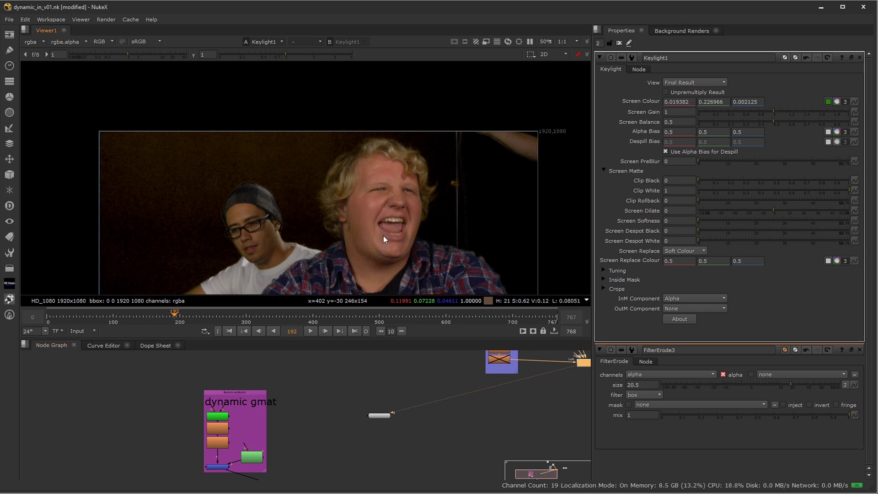
middle_click_drag(383, 235, 374, 183)
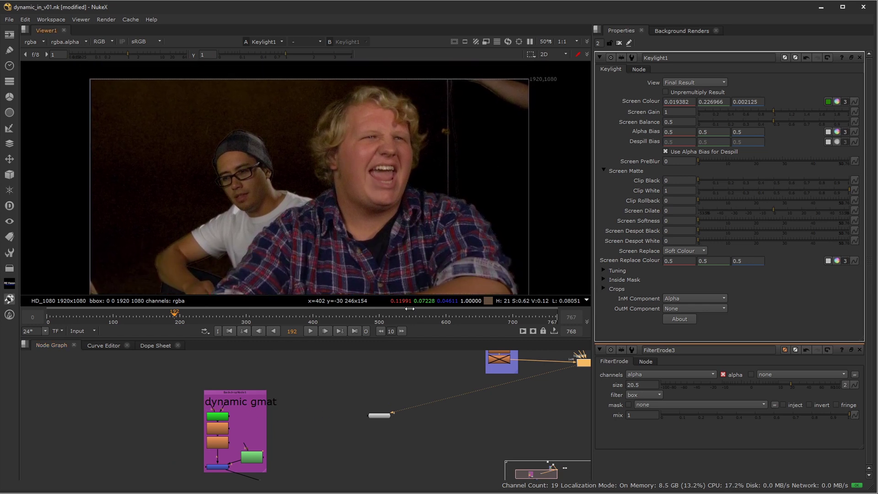
middle_click_drag(492, 406, 420, 484)
scroll(526, 432, "up", 3)
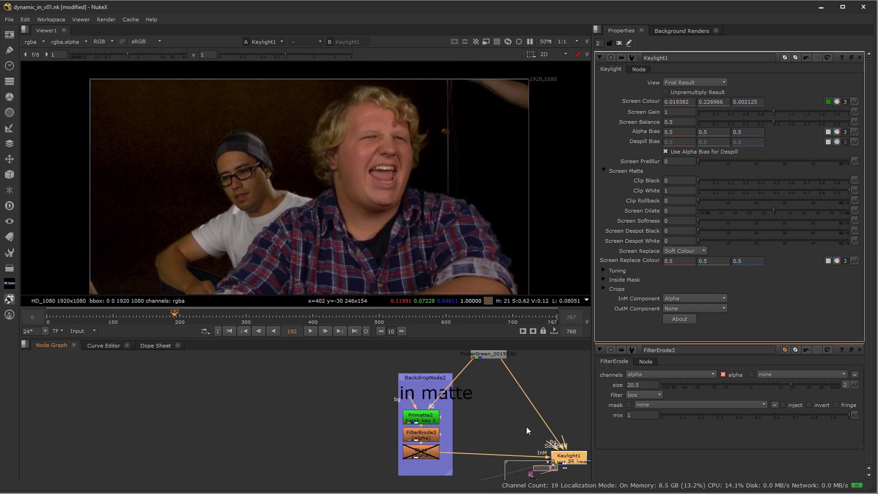
- View Keylight1's alpha at viewer gamma 0.04 and check the matte edges at frames 345, 554 and 163
left_click(470, 435)
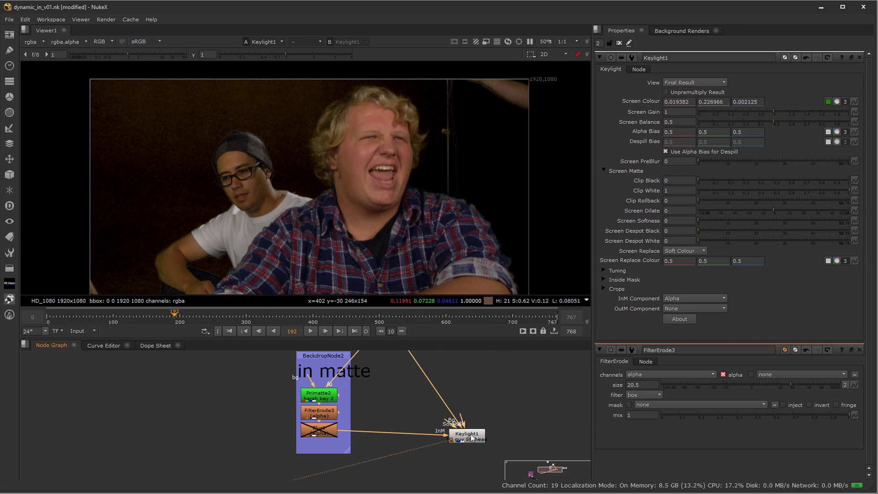
key("a")
left_click_drag(281, 55, 232, 57)
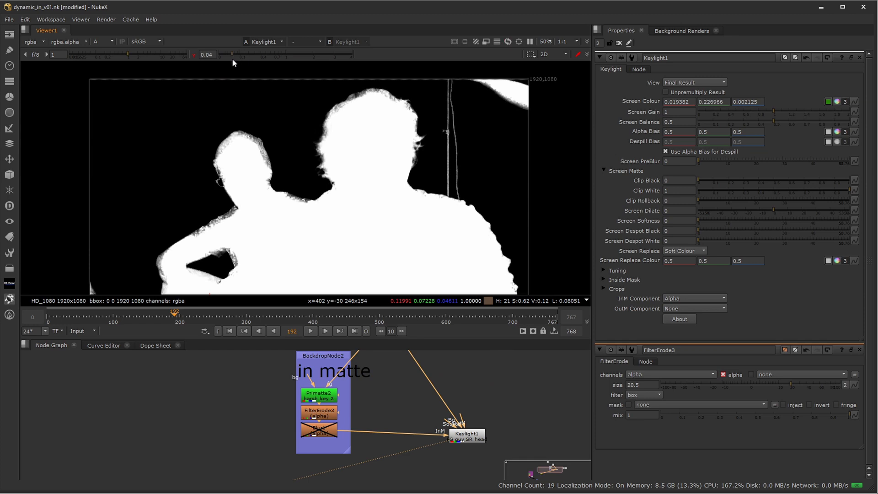
middle_click_drag(313, 235, 308, 174)
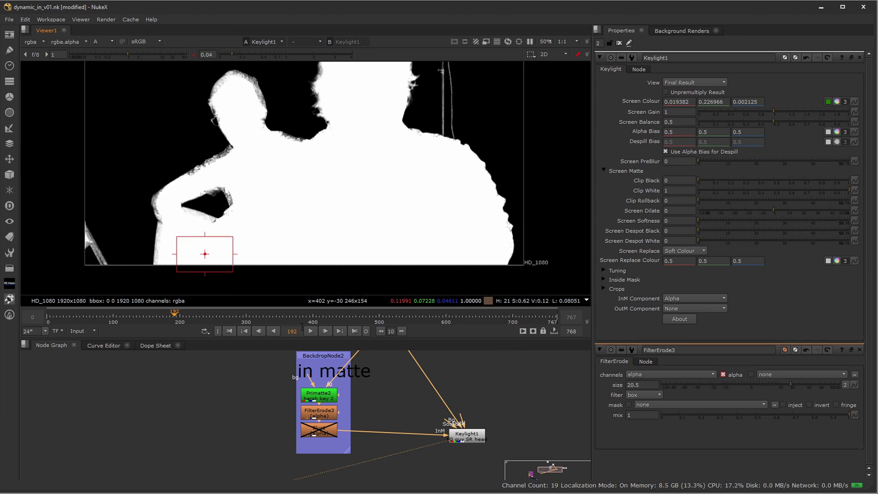
left_click_drag(232, 314, 276, 316)
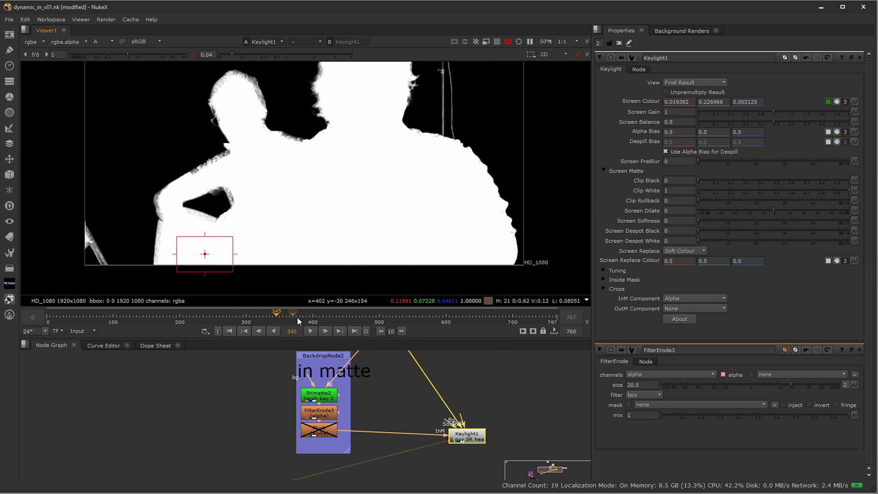
left_click_drag(353, 317, 415, 317)
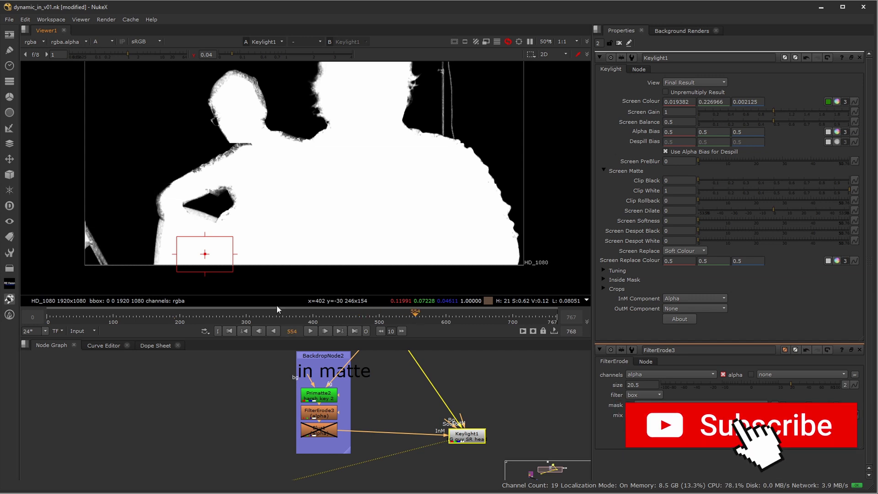
left_click(156, 314)
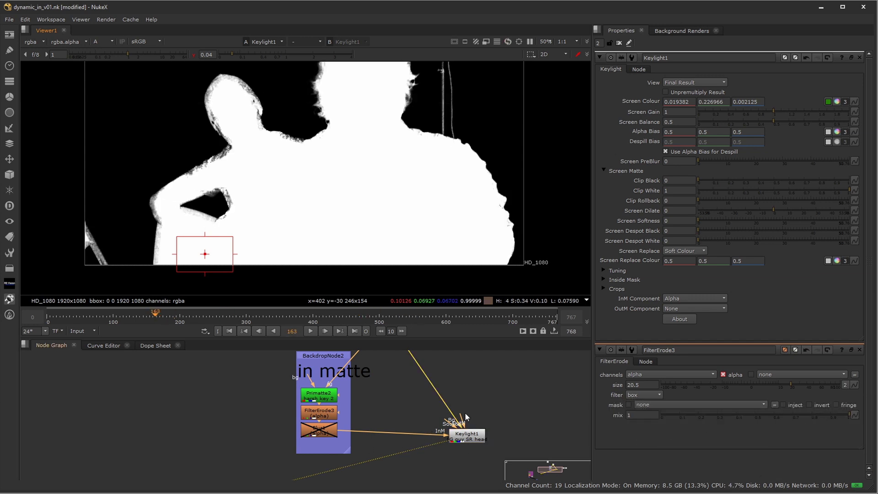
- Examine the connections from Read1 into the in matte group and Keylight1 in the node graph
scroll(452, 414, "down", 3)
middle_click_drag(419, 386, 415, 429)
scroll(415, 429, "up", 4)
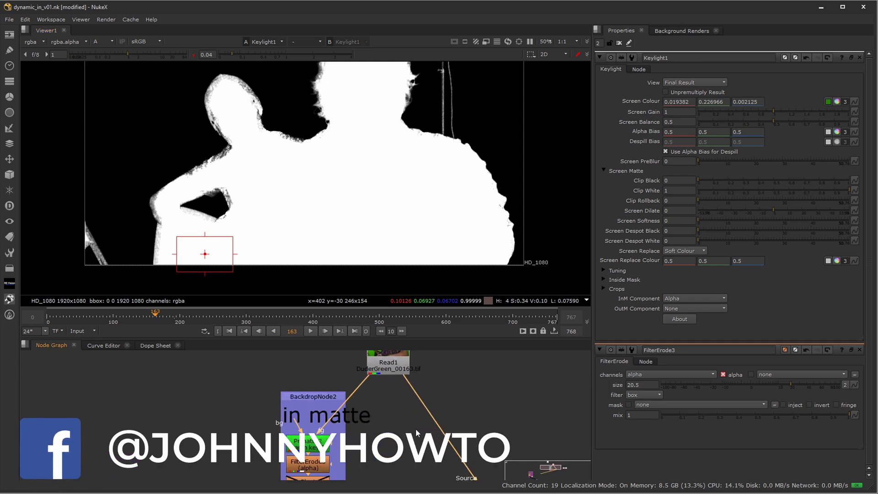